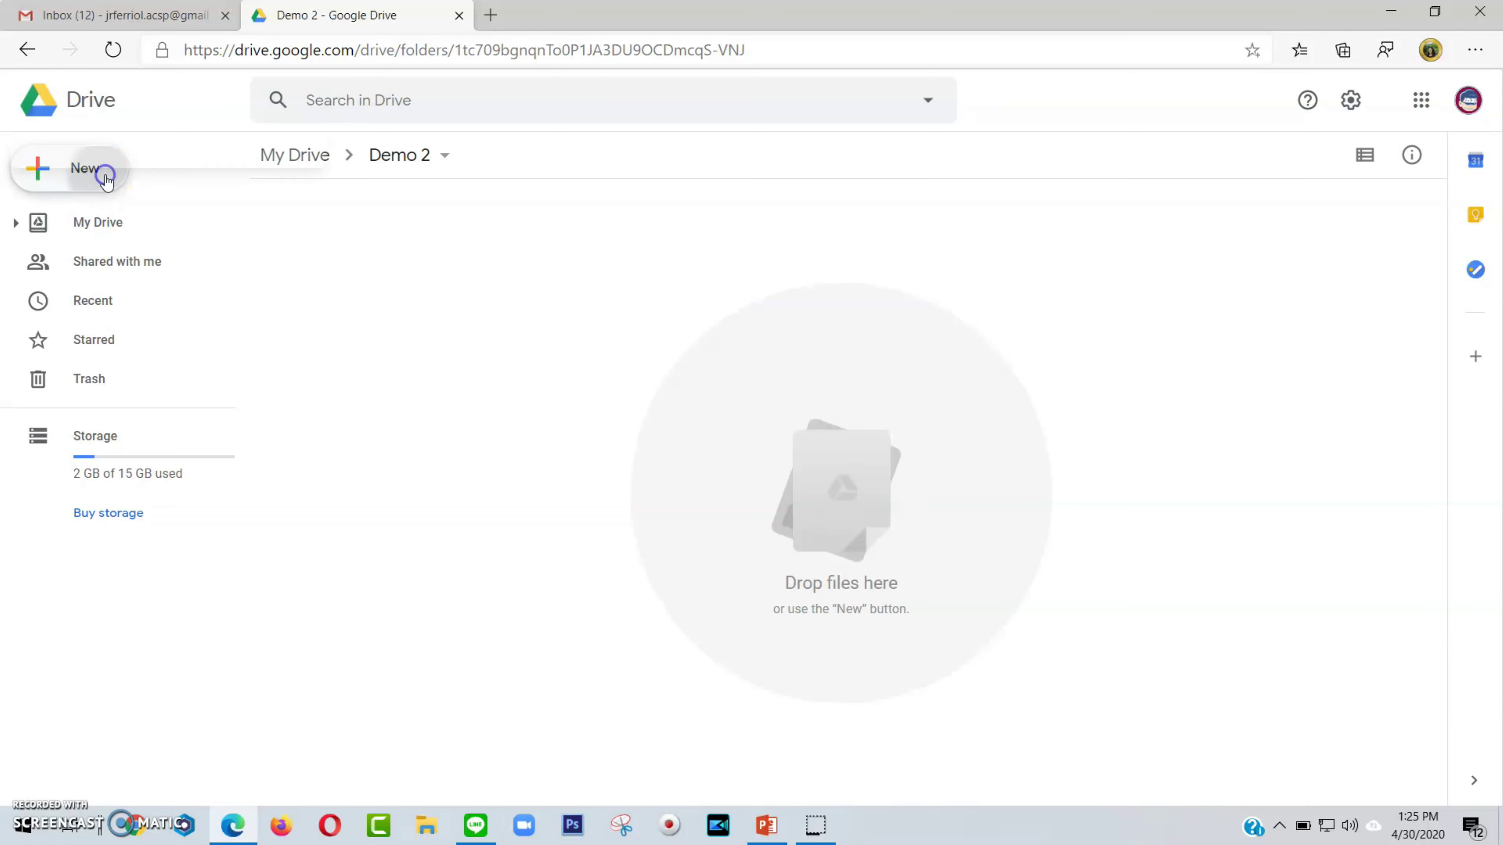
# Create a blank Google Doc in the Demo 2 folder and title it 'Template'.
pyautogui.click(124, 299)
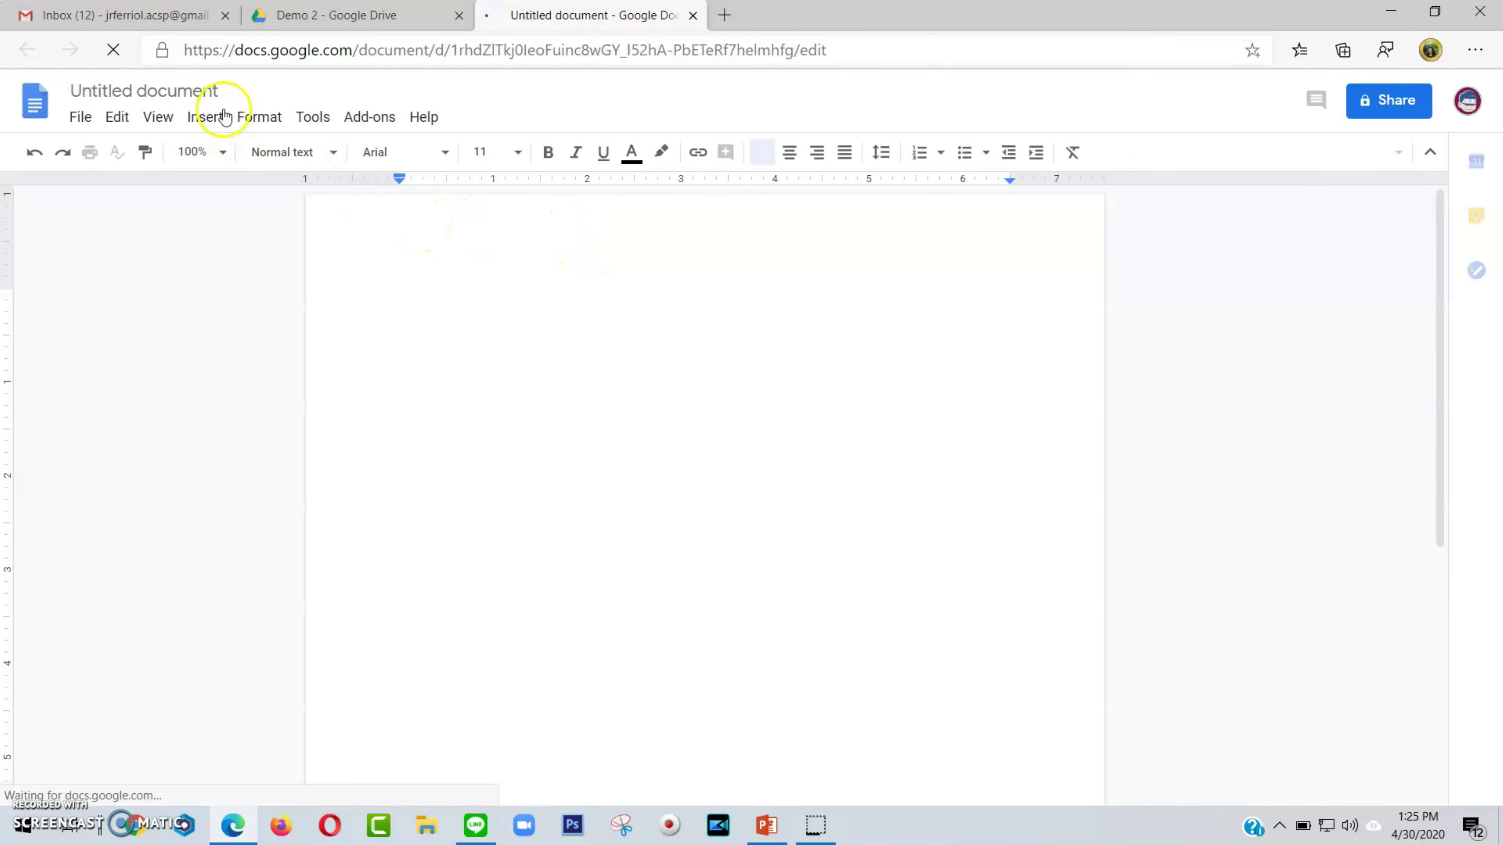
pyautogui.click(220, 90)
pyautogui.write('Temp')
pyautogui.click(408, 296)
pyautogui.click(81, 117)
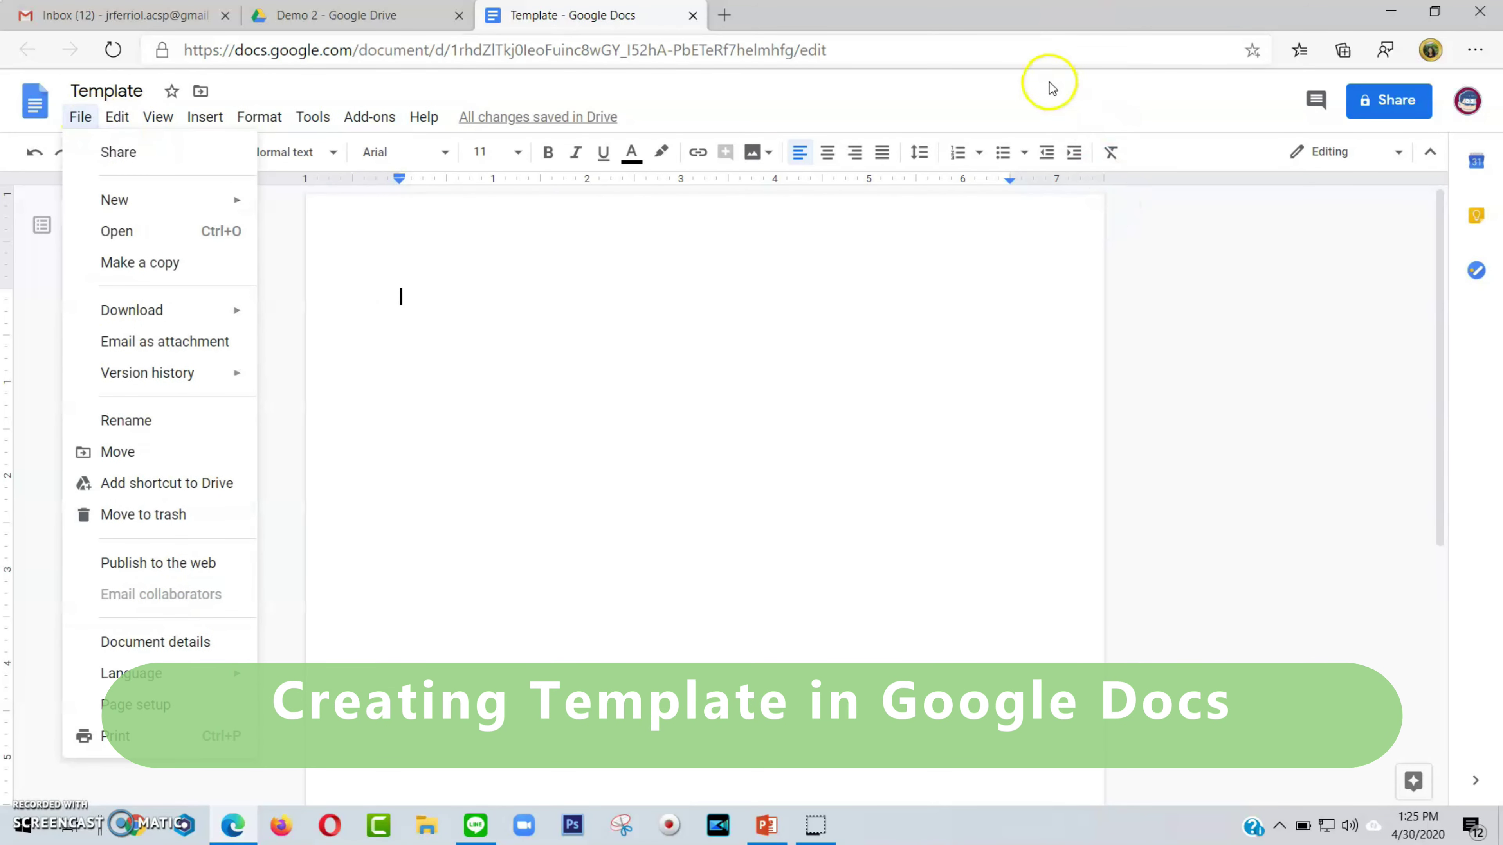
# In Page setup, choose A4 paper and set top, bottom, left and right margins to 0.5.
pyautogui.click(138, 708)
pyautogui.click(689, 426)
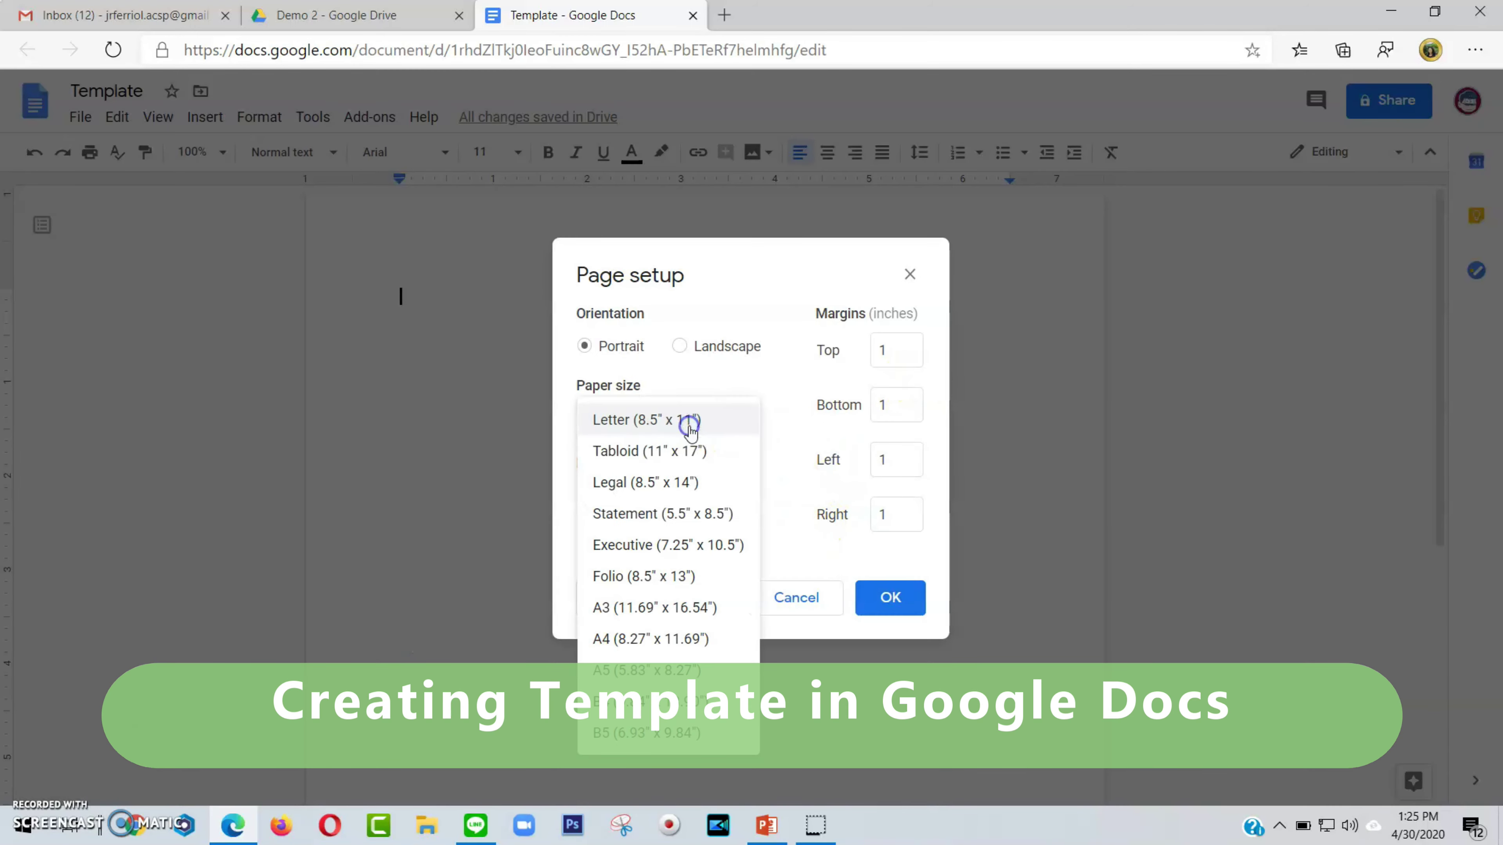
pyautogui.click(656, 638)
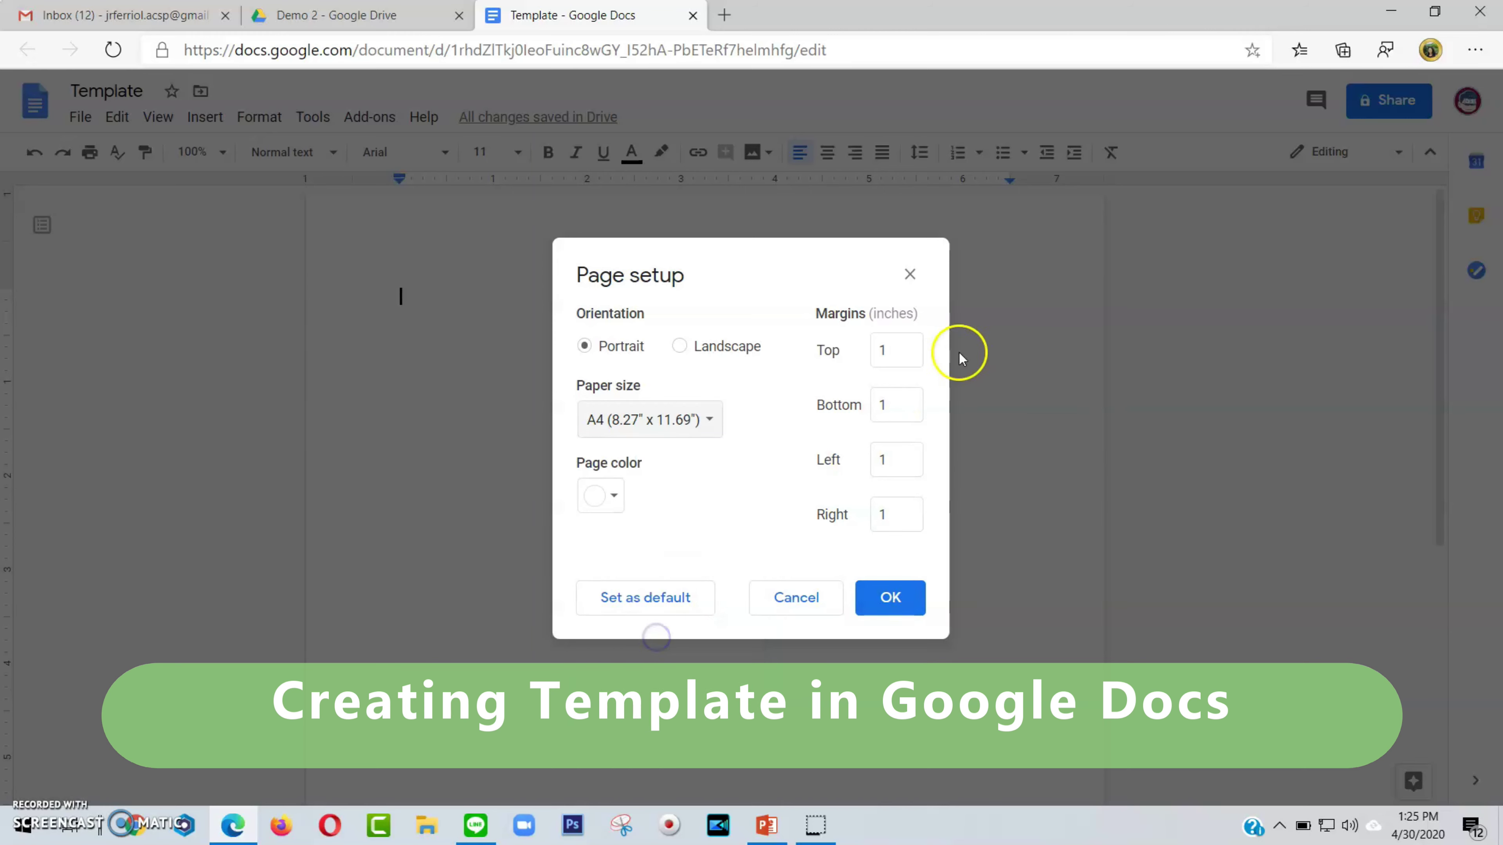
pyautogui.click(898, 355)
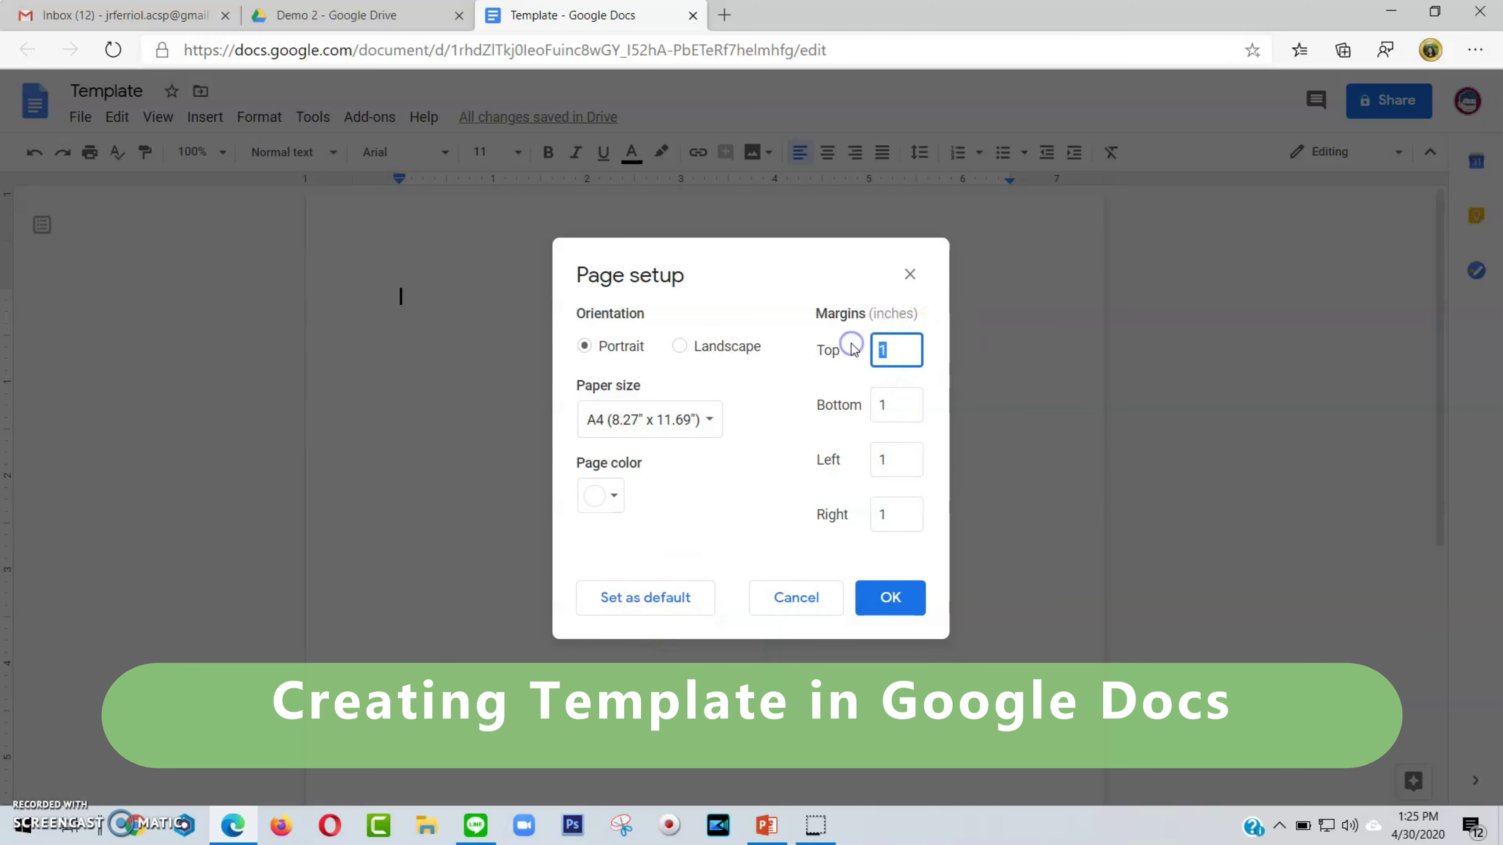
pyautogui.press('BackSpace')
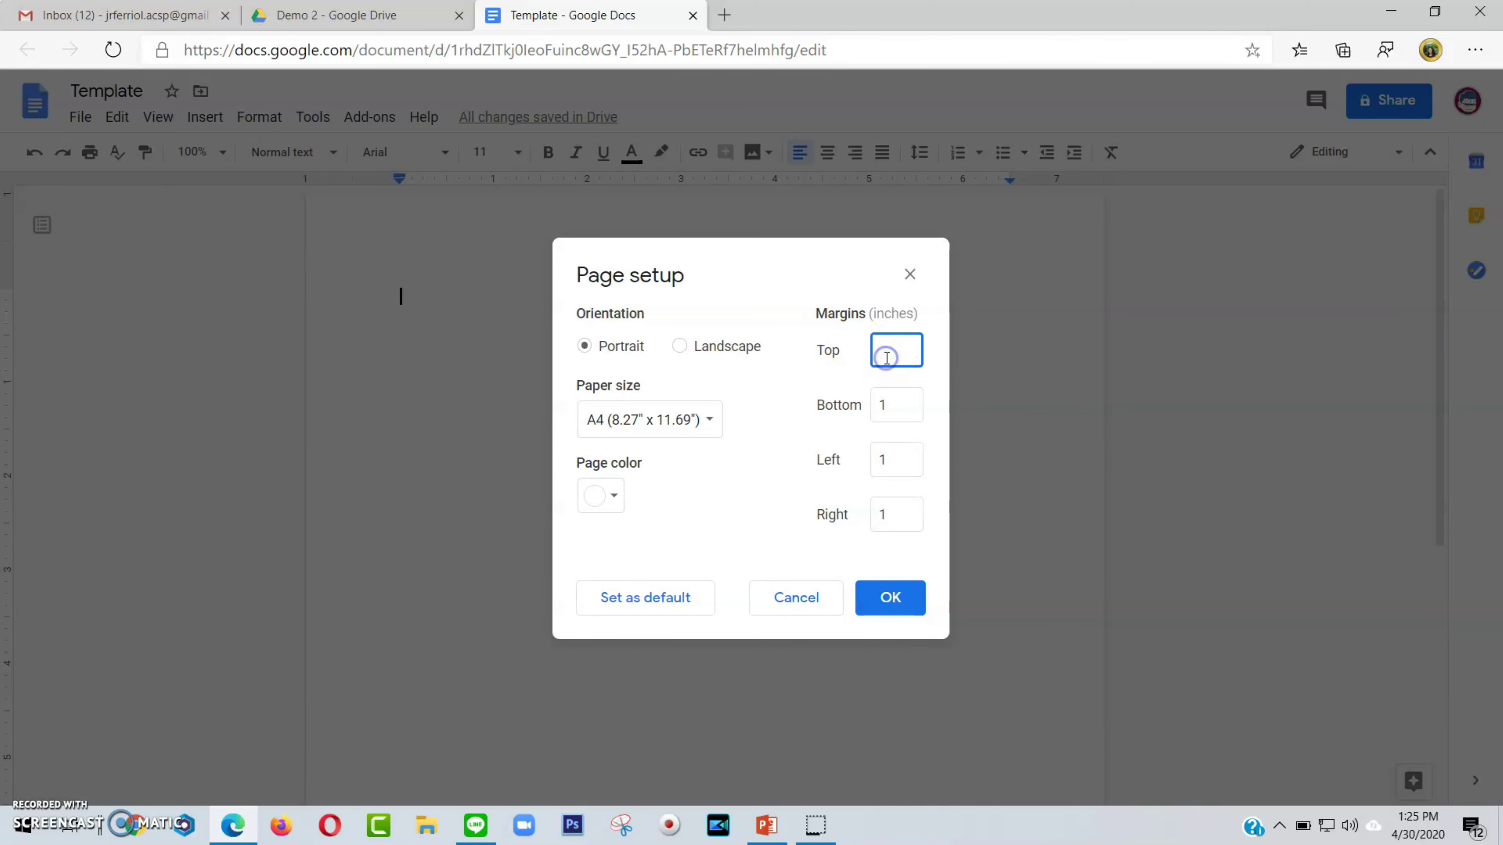
pyautogui.write('5')
pyautogui.moveTo(908, 353); pyautogui.dragTo(853, 360)
pyautogui.hotkey('ctrl', 'c')
pyautogui.click(828, 406)
pyautogui.hotkey('ctrl', 'v')
pyautogui.click(890, 460)
pyautogui.hotkey('ctrl', 'v')
pyautogui.click(844, 519)
pyautogui.hotkey('ctrl', 'v')
pyautogui.click(877, 598)
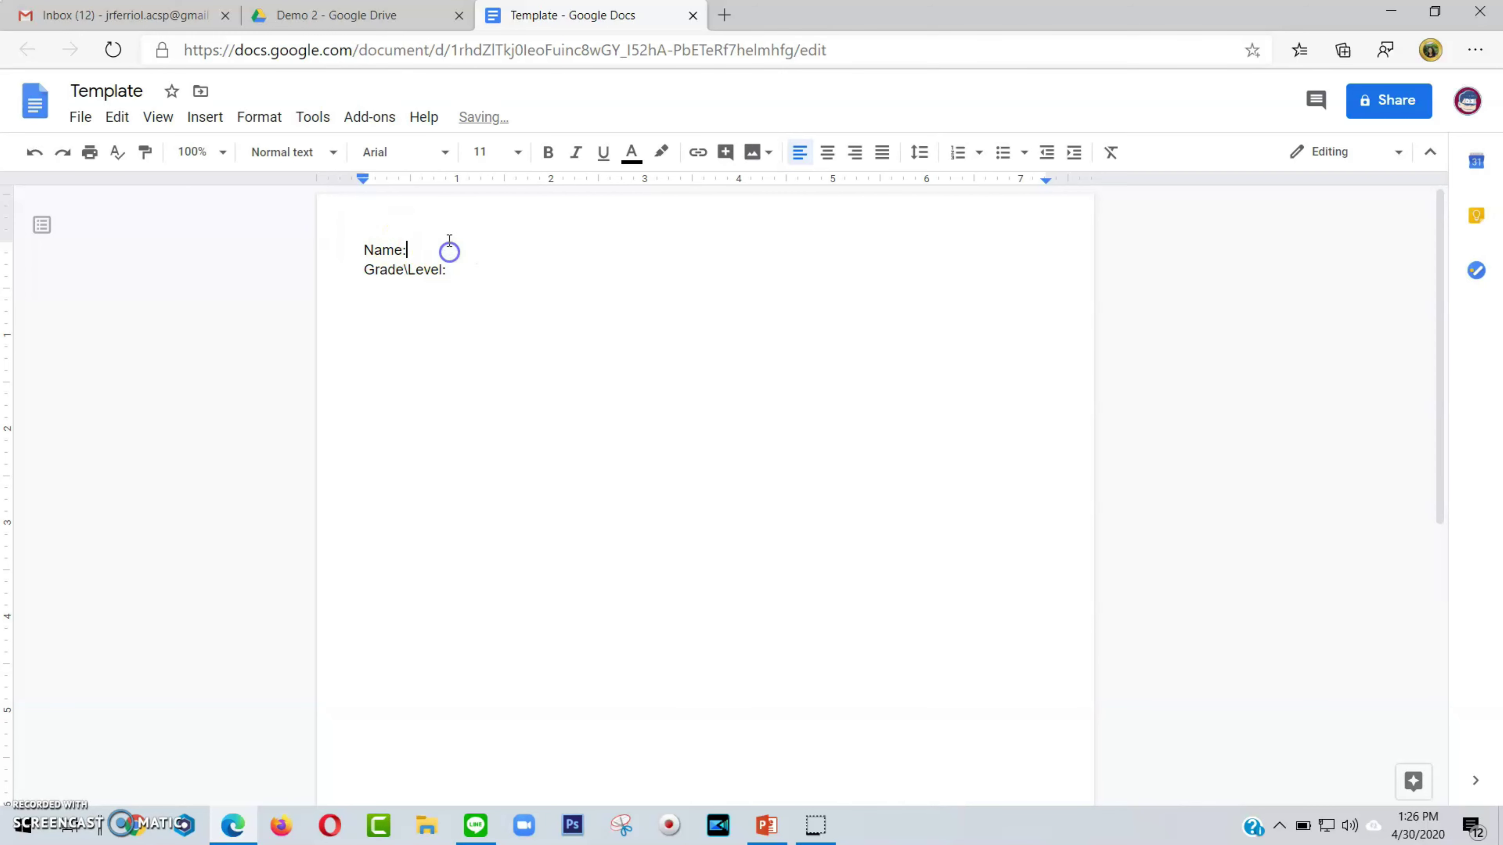
# Add a 'Date:' label beside Name and a 'Direction:' line below Grade\Level.
pyautogui.write('Date:')
pyautogui.click(456, 283)
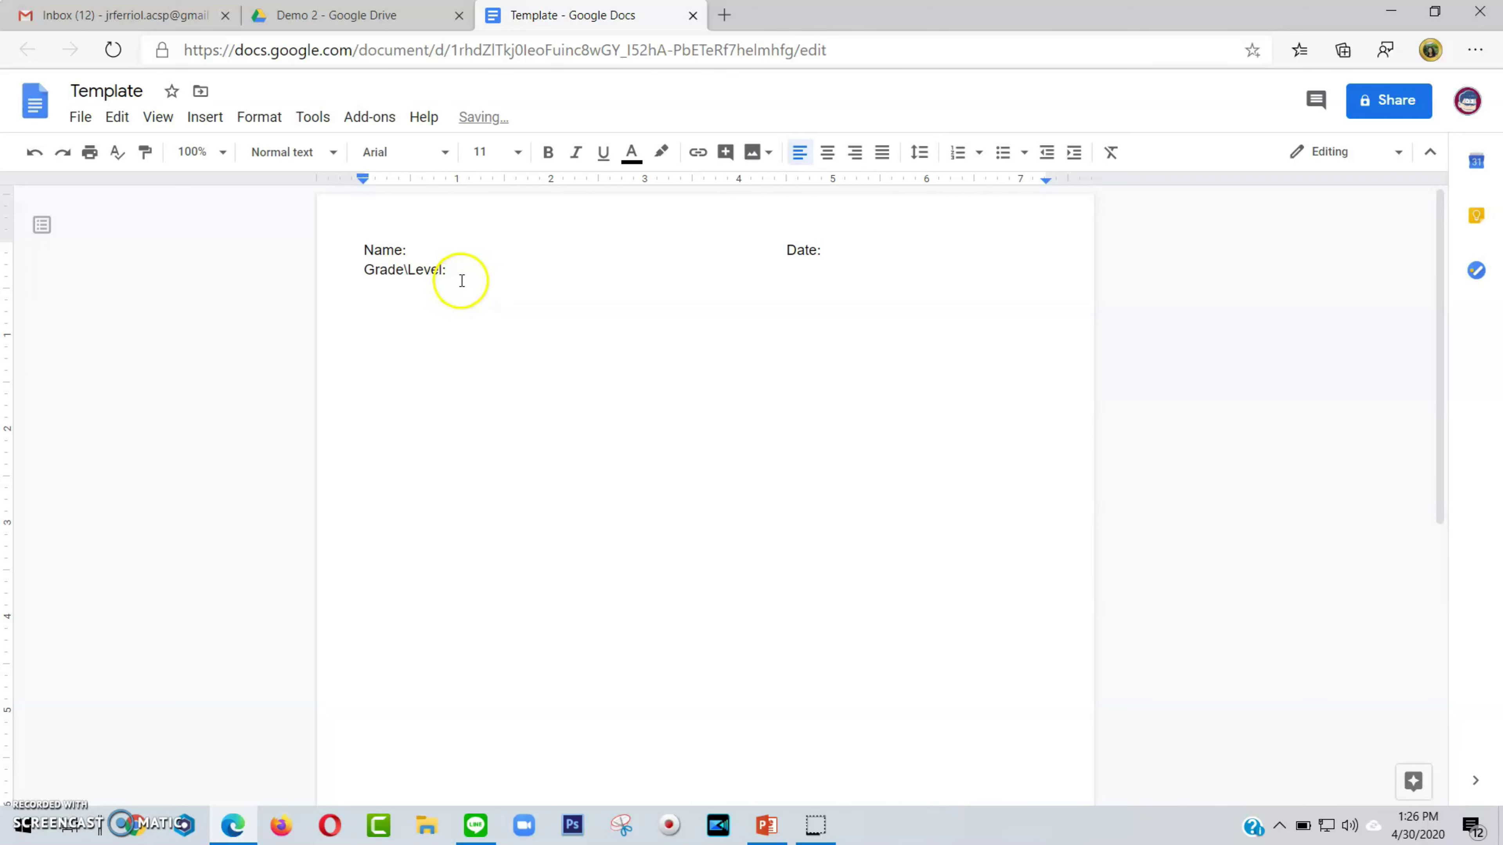
pyautogui.press('Return')
pyautogui.press('Return')
pyautogui.write('Direction:')
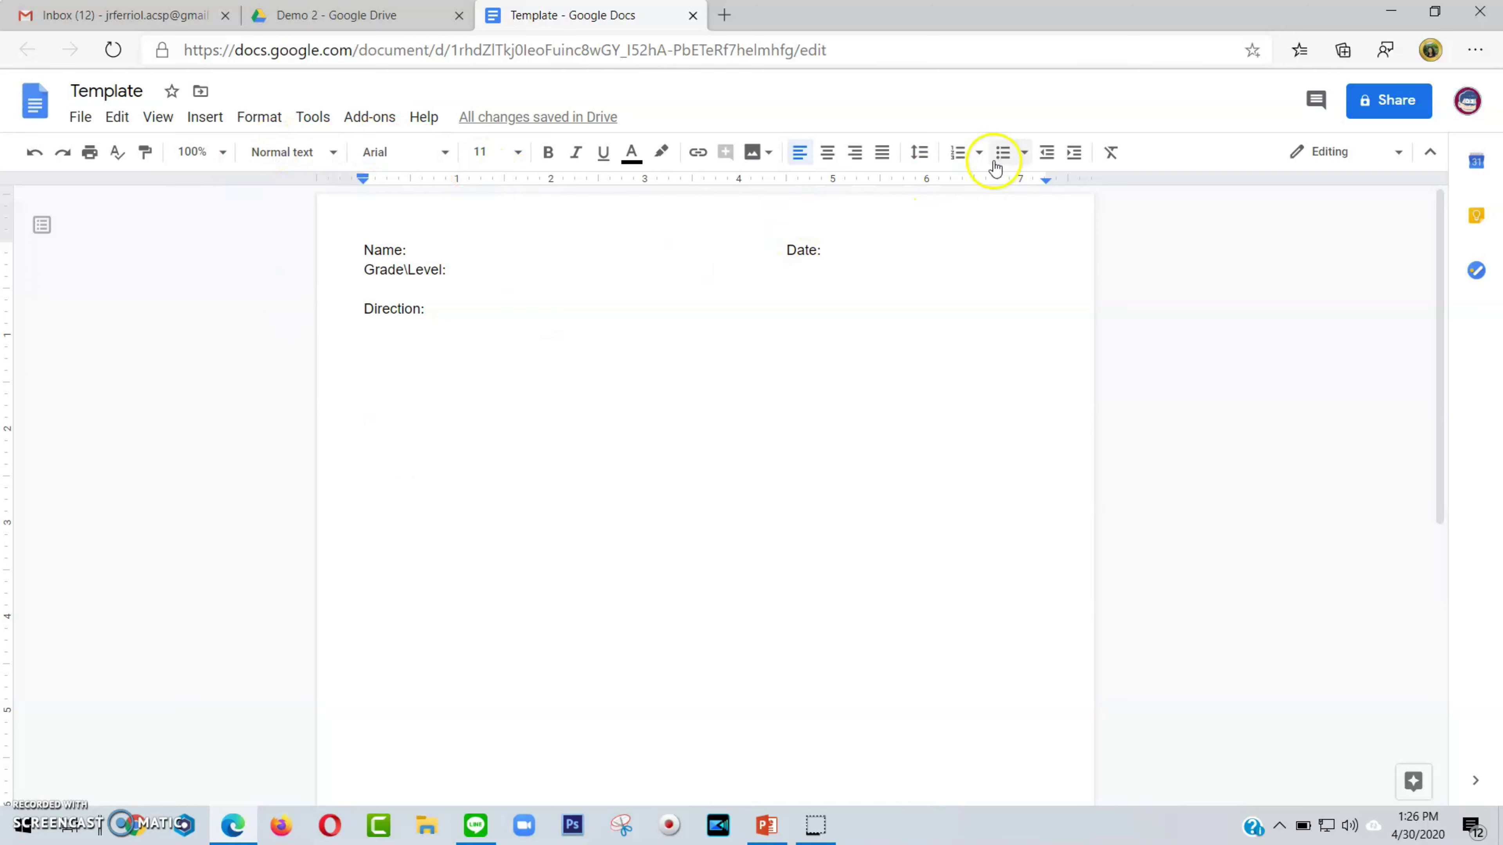
pyautogui.click(979, 153)
# Start a numbered list with '<<Question goes here>>' and paste it into the following items.
pyautogui.click(974, 198)
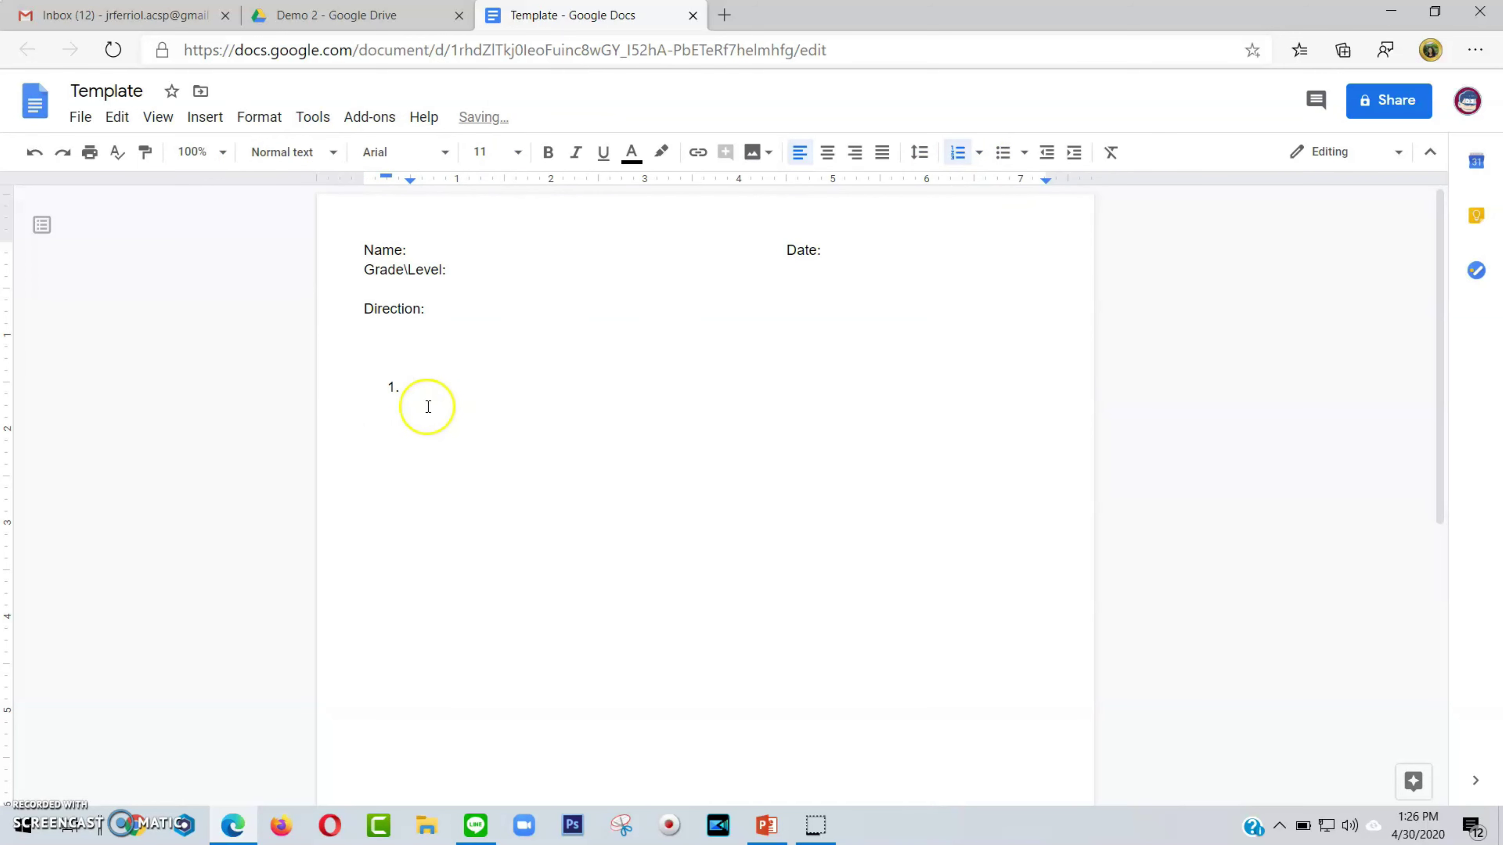
pyautogui.write('<<')
pyautogui.write('Question goes here>>')
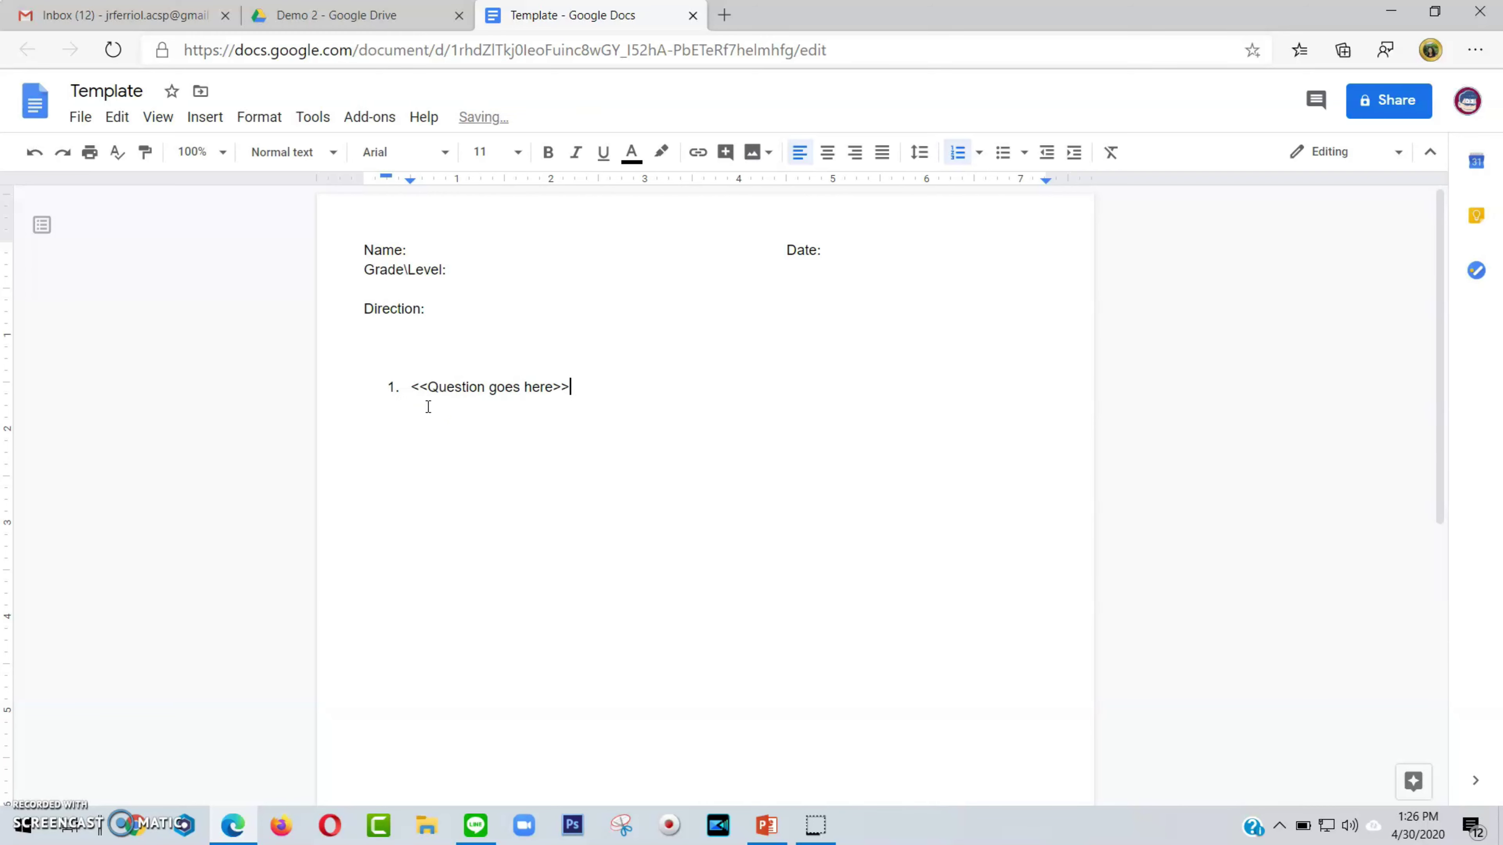
pyautogui.moveTo(546, 387); pyautogui.dragTo(340, 400)
pyautogui.hotkey('ctrl', 'c')
pyautogui.click(572, 387)
pyautogui.press('Return')
pyautogui.hotkey('ctrl', 'v')
pyautogui.press('Return')
pyautogui.hotkey('ctrl', 'v')
pyautogui.press('Return')
pyautogui.hotkey('ctrl', 'v')
pyautogui.hotkey('ctrl', 'v')
# Add blank answer lines below each of the five question placeholders.
pyautogui.click(574, 387)
pyautogui.press('Return')
pyautogui.press('Return')
pyautogui.press('Return')
pyautogui.press('Return')
pyautogui.press('Return')
pyautogui.press('Return')
pyautogui.press('Return')
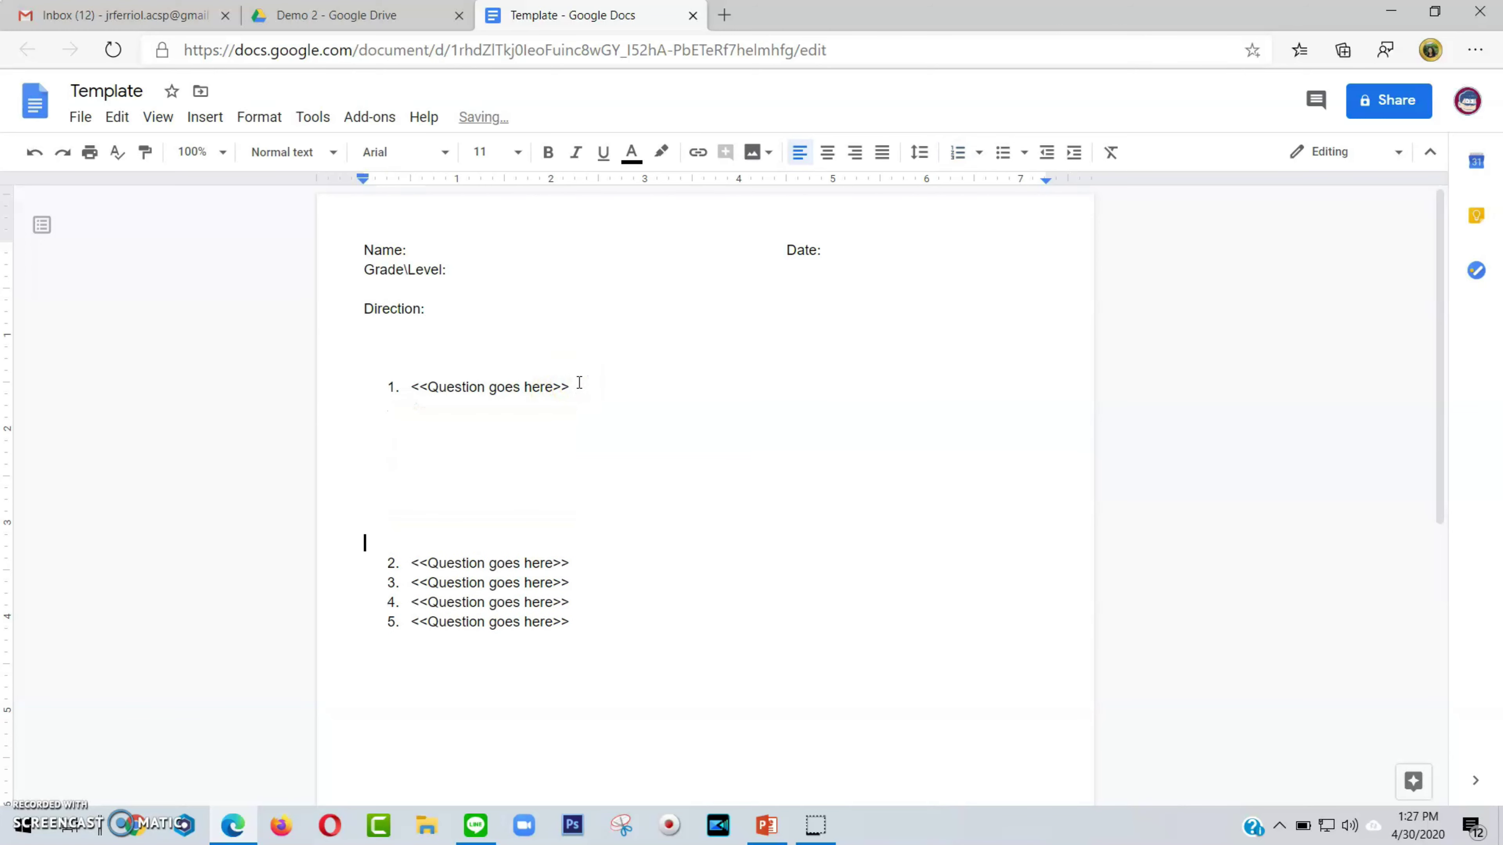
pyautogui.click(588, 567)
pyautogui.press('Return')
pyautogui.press('Return')
pyautogui.press('Return')
pyautogui.press('Return')
pyautogui.press('Return')
pyautogui.press('Return')
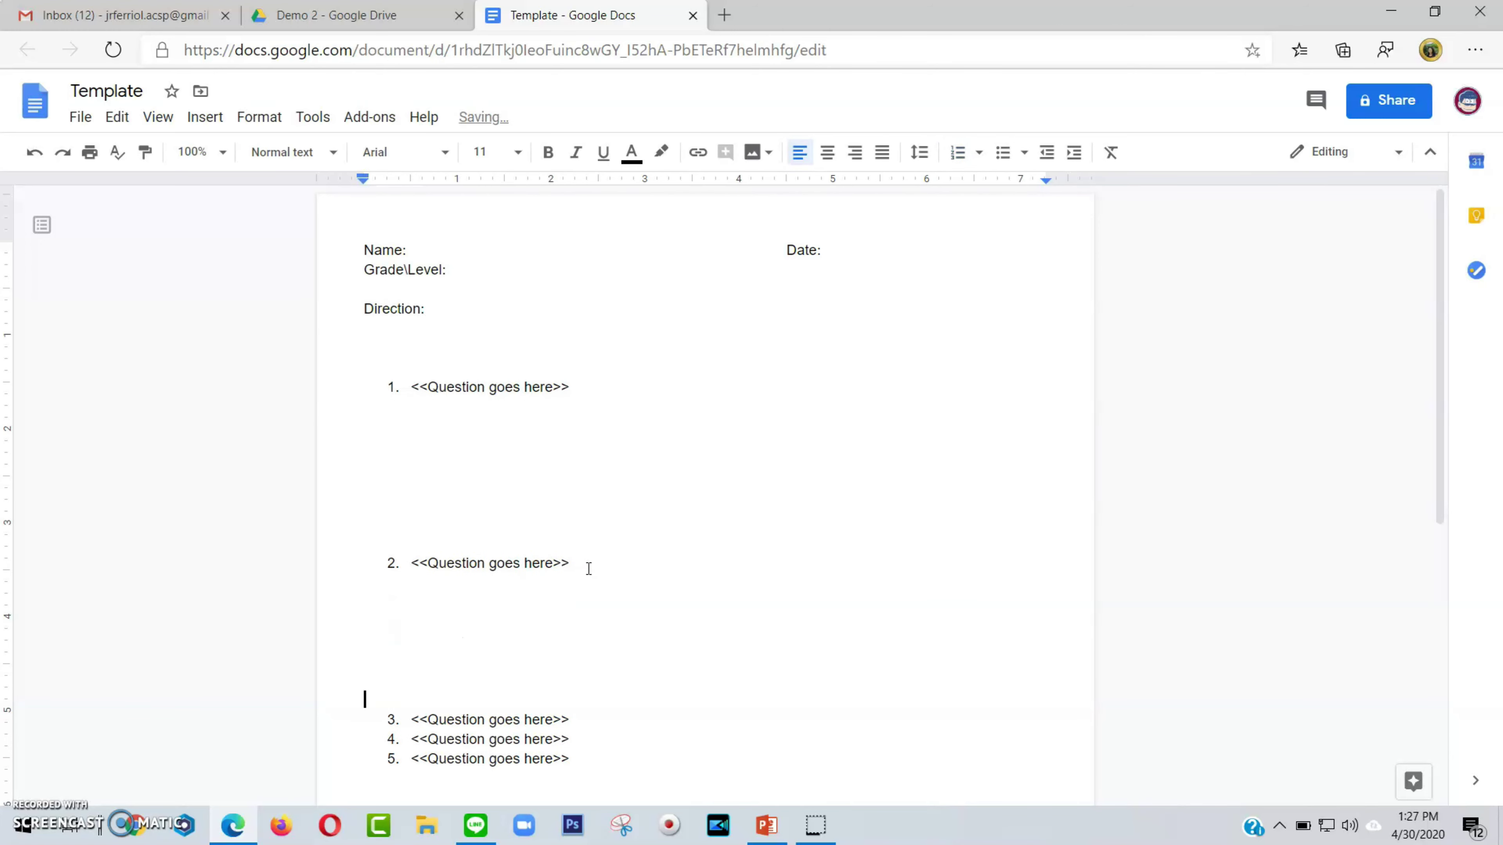
pyautogui.scroll(-5, 564, 648)
pyautogui.click(569, 346)
pyautogui.press('Return')
pyautogui.press('Return')
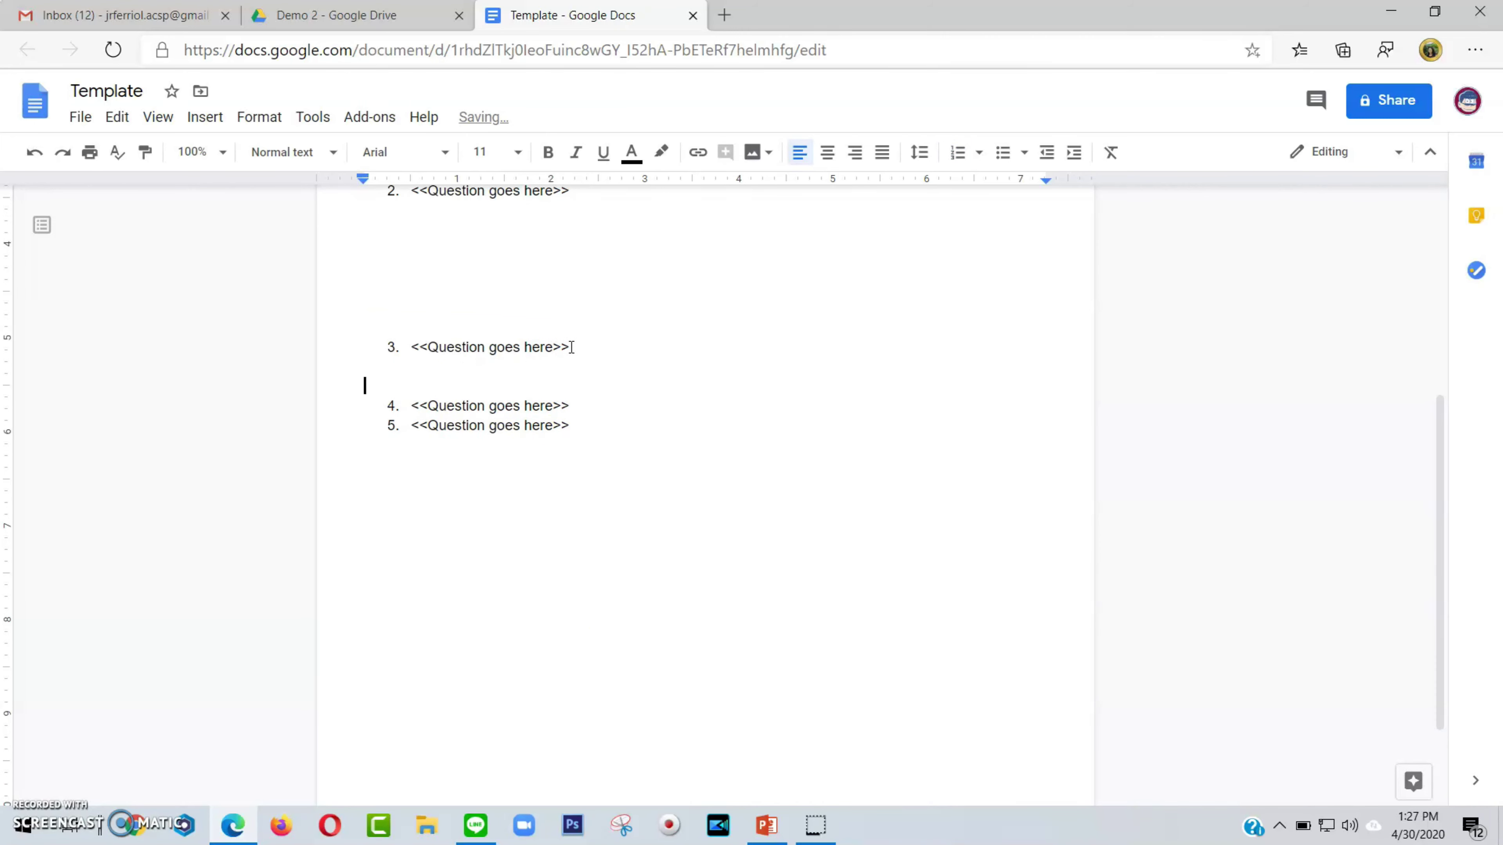
pyautogui.press('Return')
pyautogui.press('Return')
pyautogui.press('Return')
pyautogui.click(611, 489)
pyautogui.press('Return')
pyautogui.press('Return')
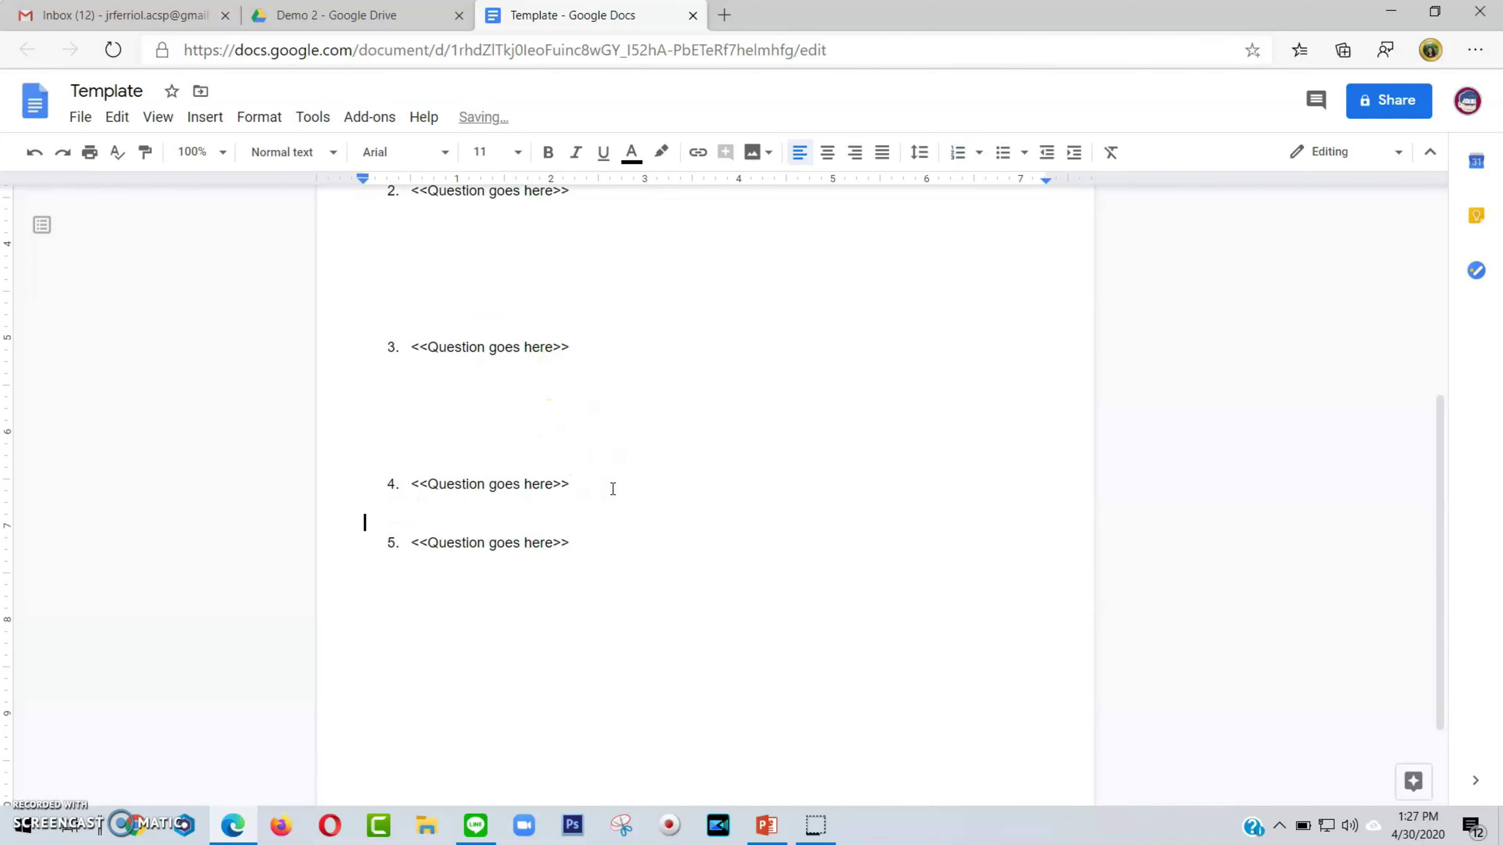
pyautogui.press('Return')
pyautogui.press('Return')
pyautogui.press('Return')
pyautogui.scroll(-2, 662, 544)
pyautogui.click(600, 469)
pyautogui.press('Return')
pyautogui.press('Return')
pyautogui.press('Return')
# Add a 'Using Table' label and a 1 x 2 table with '6.' and the placeholder in its first cell.
pyautogui.write('Dire')
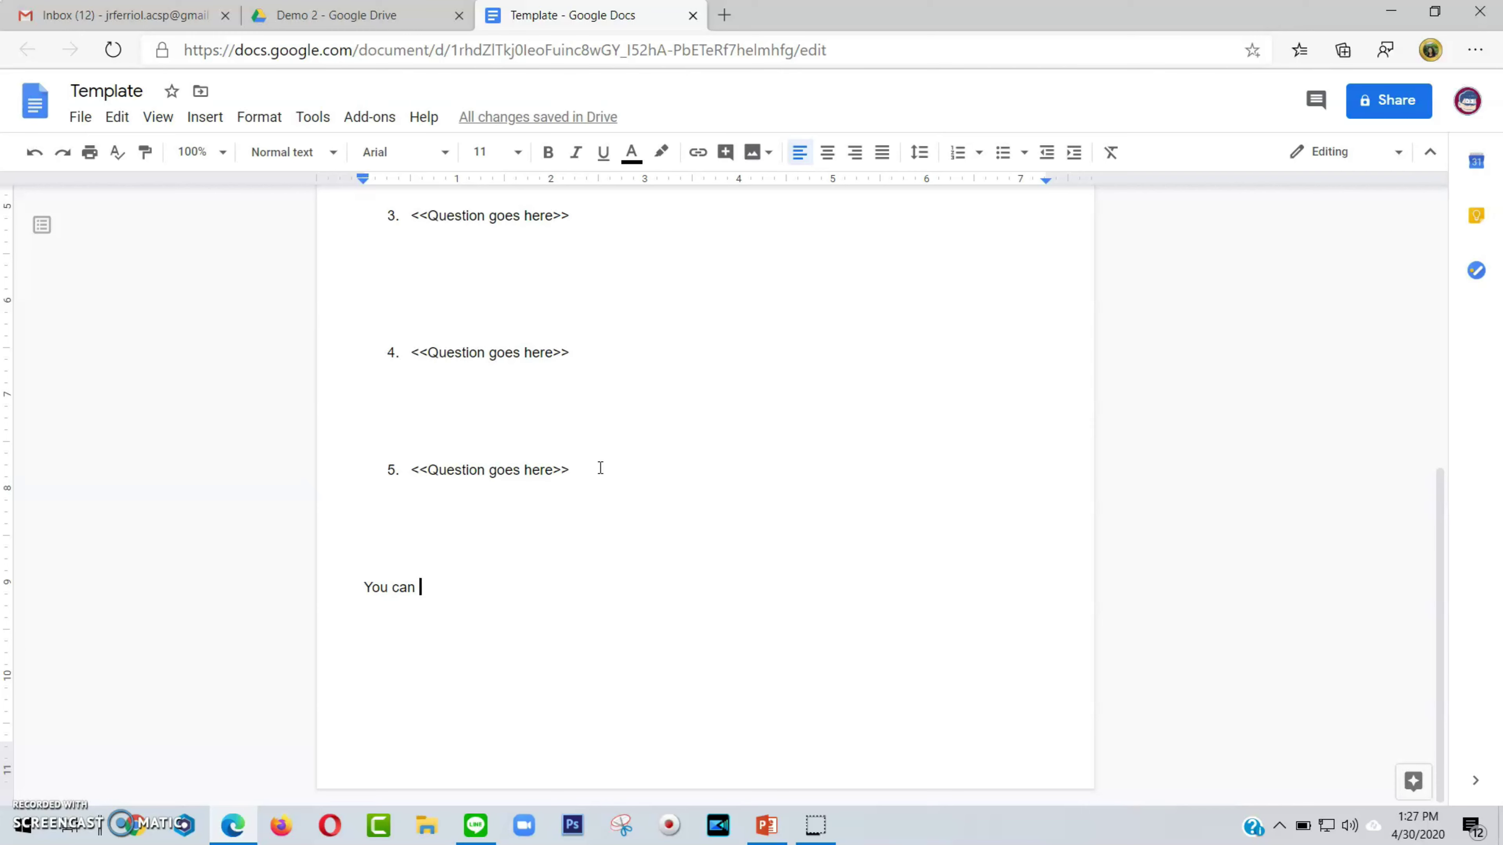
pyautogui.write(' use table')
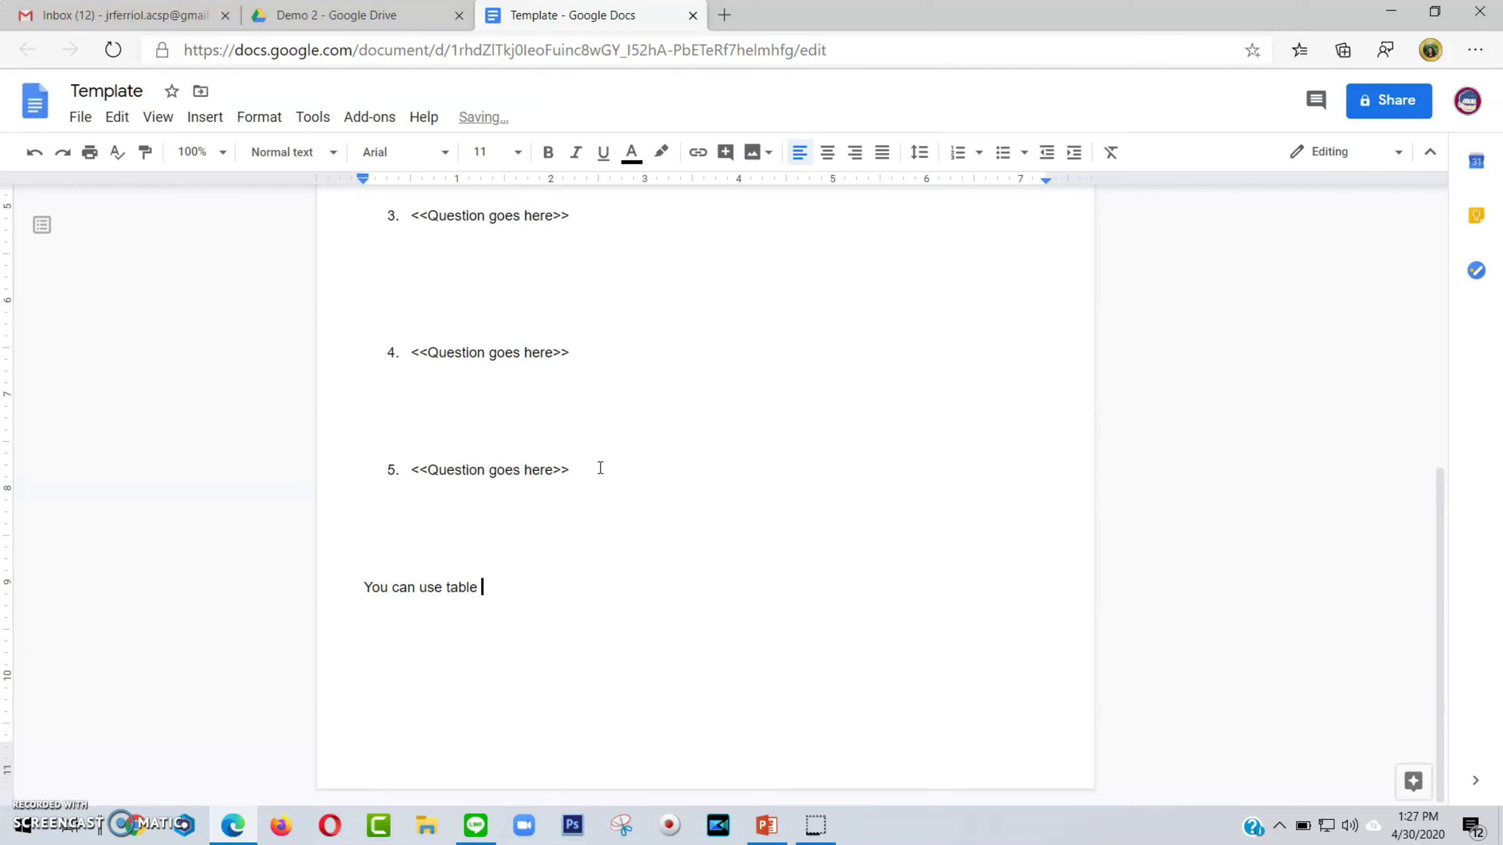
pyautogui.press('BackSpace')
pyautogui.press('BackSpace')
pyautogui.press('BackSpace')
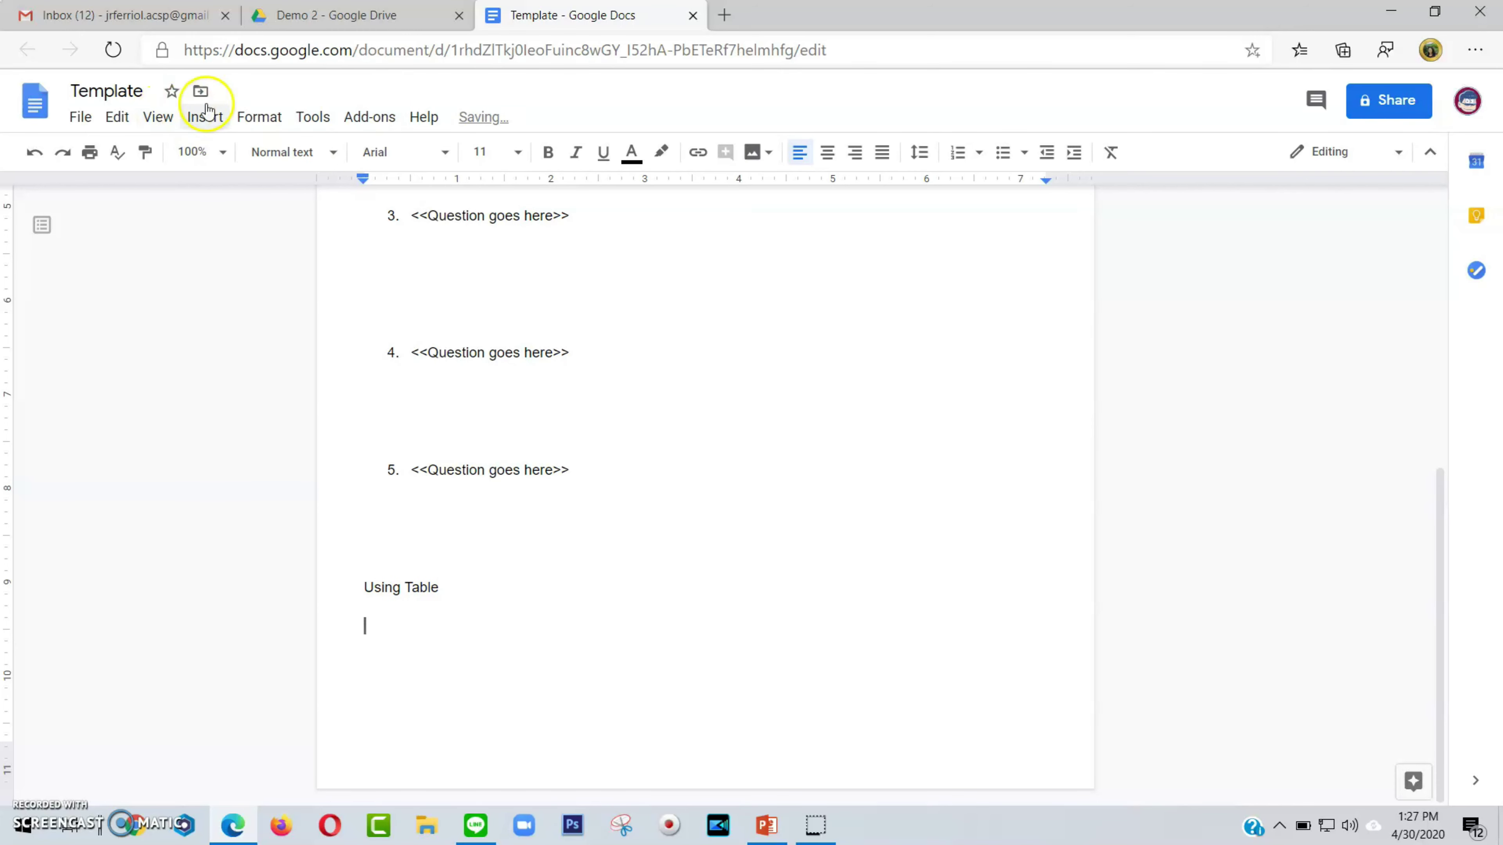
pyautogui.click(205, 117)
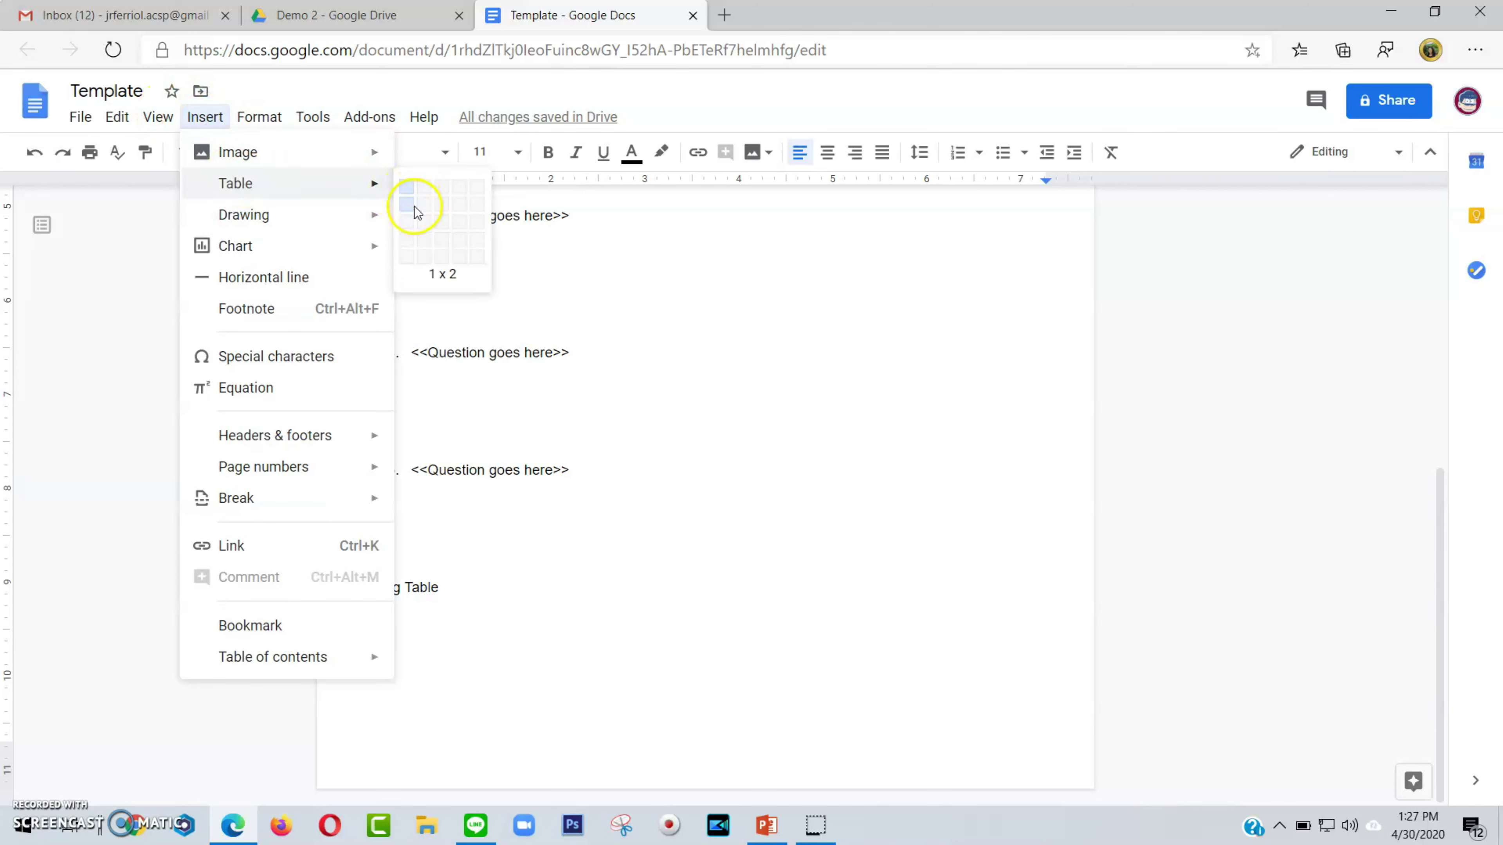
pyautogui.click(409, 209)
pyautogui.write('6.')
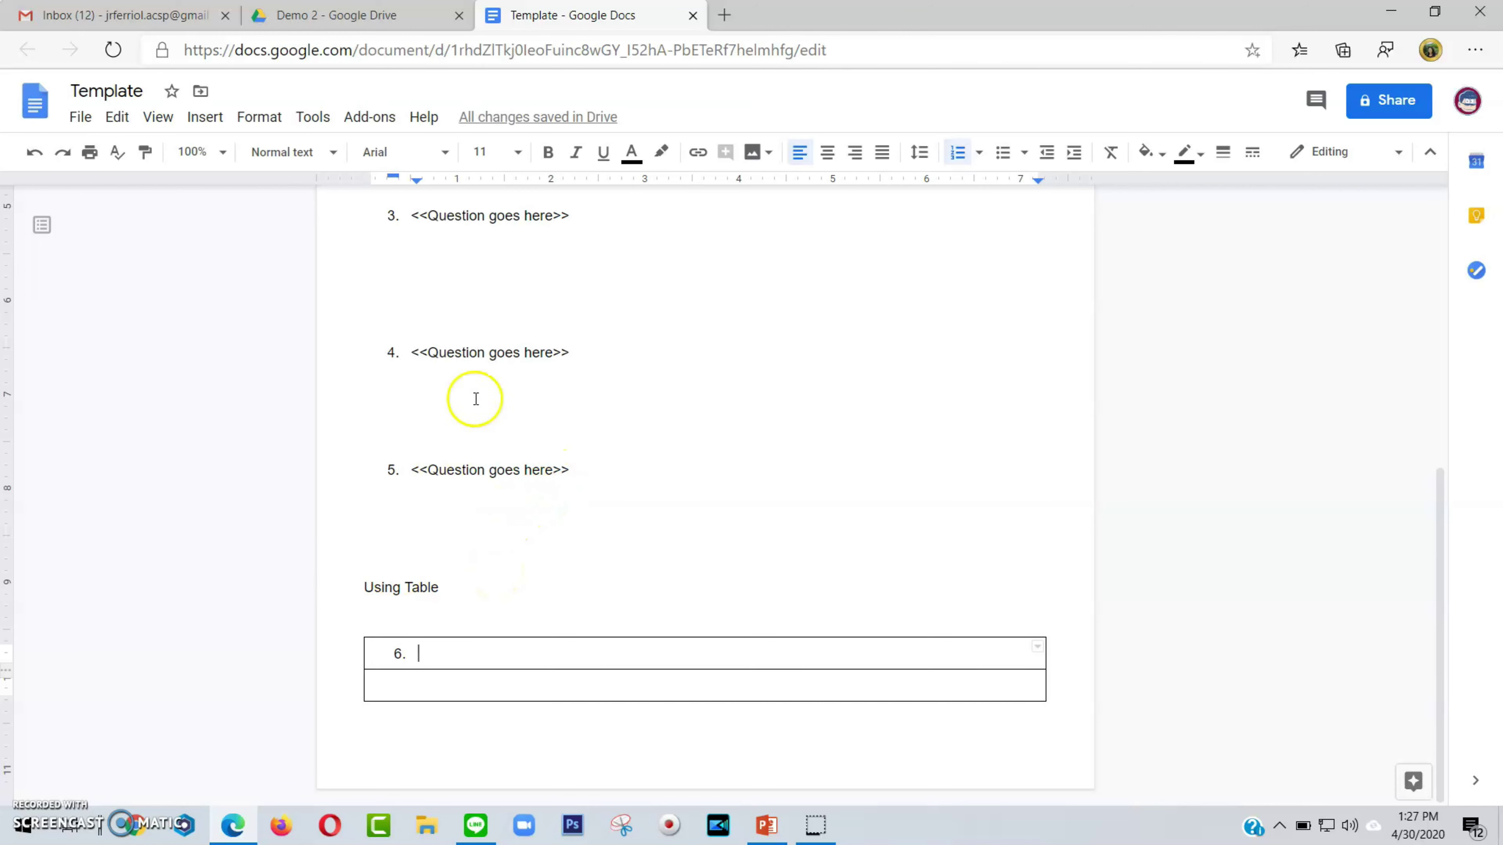
pyautogui.moveTo(416, 179); pyautogui.dragTo(403, 189)
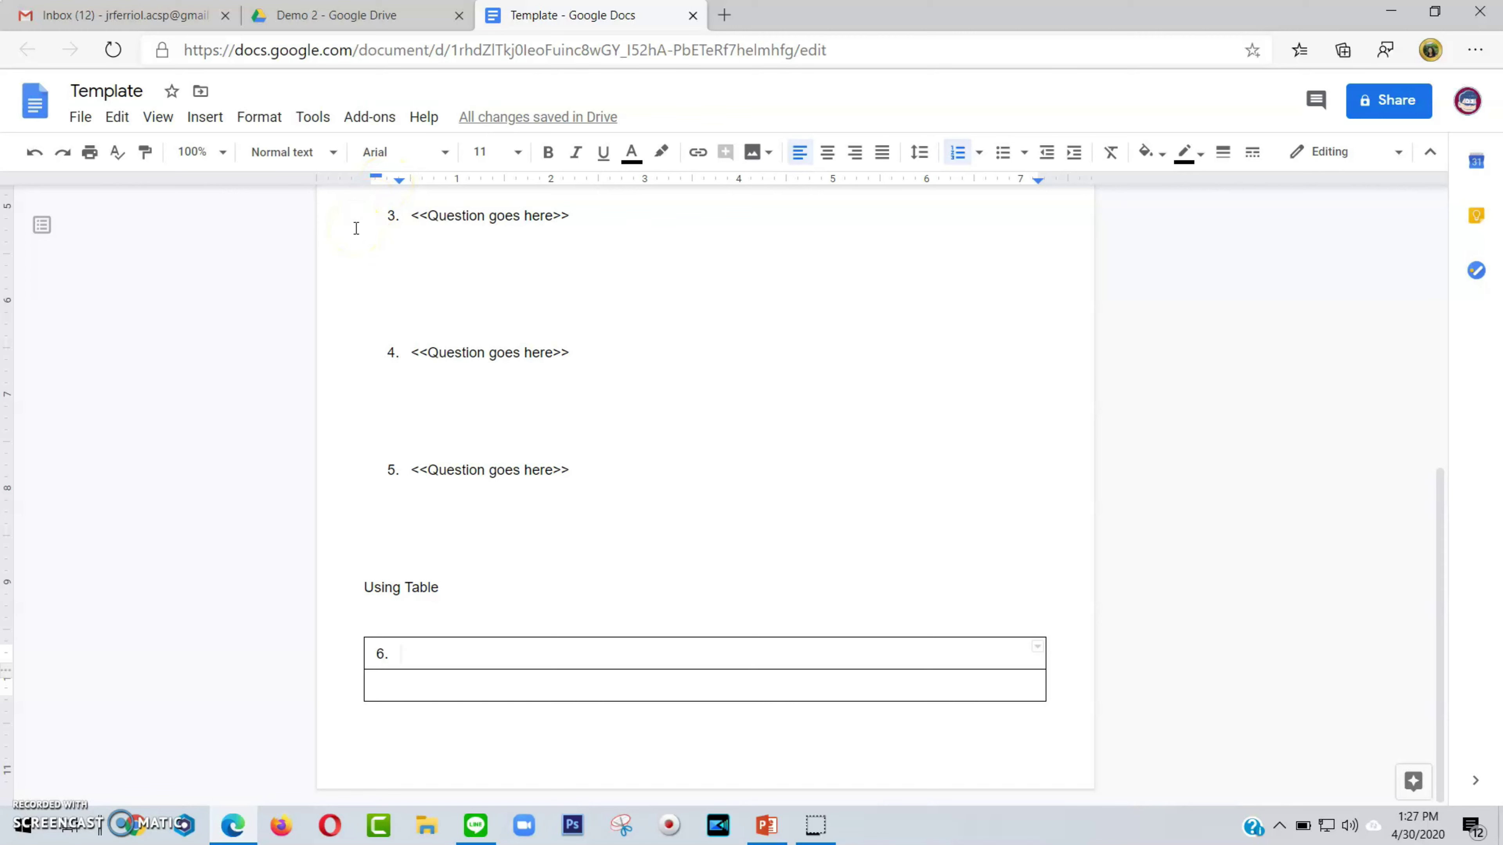
pyautogui.write('<<Question goes here>>')
# Tidy the extra blank lines inside the table and above the 'Using Table' label.
pyautogui.click(577, 693)
pyautogui.press('Return')
pyautogui.press('Return')
pyautogui.press('BackSpace')
pyautogui.click(356, 393)
pyautogui.press('BackSpace')
pyautogui.press('BackSpace')
pyautogui.press('BackSpace')
pyautogui.click(392, 501)
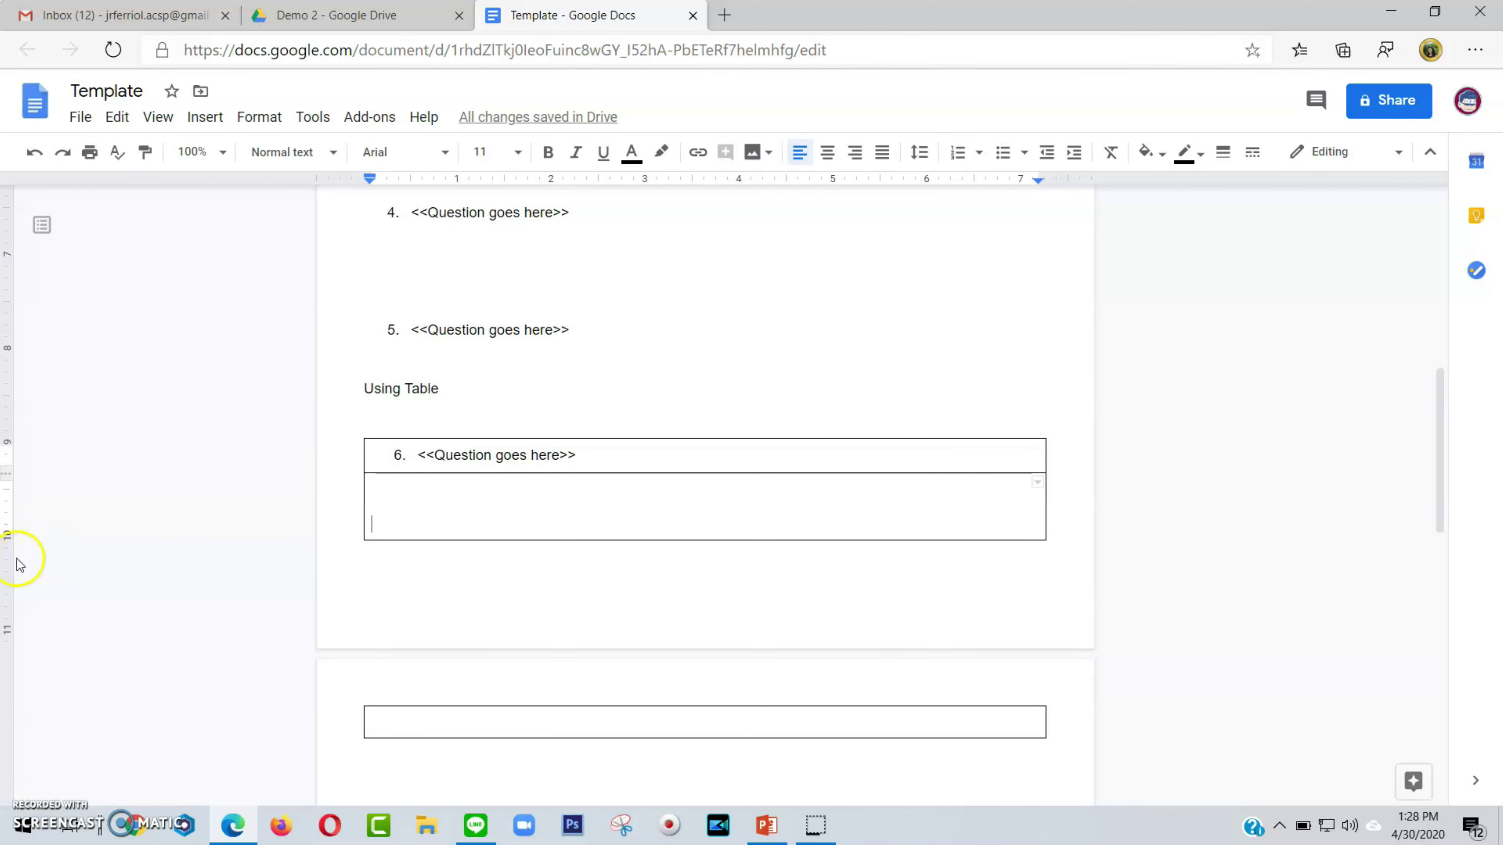
pyautogui.click(371, 574)
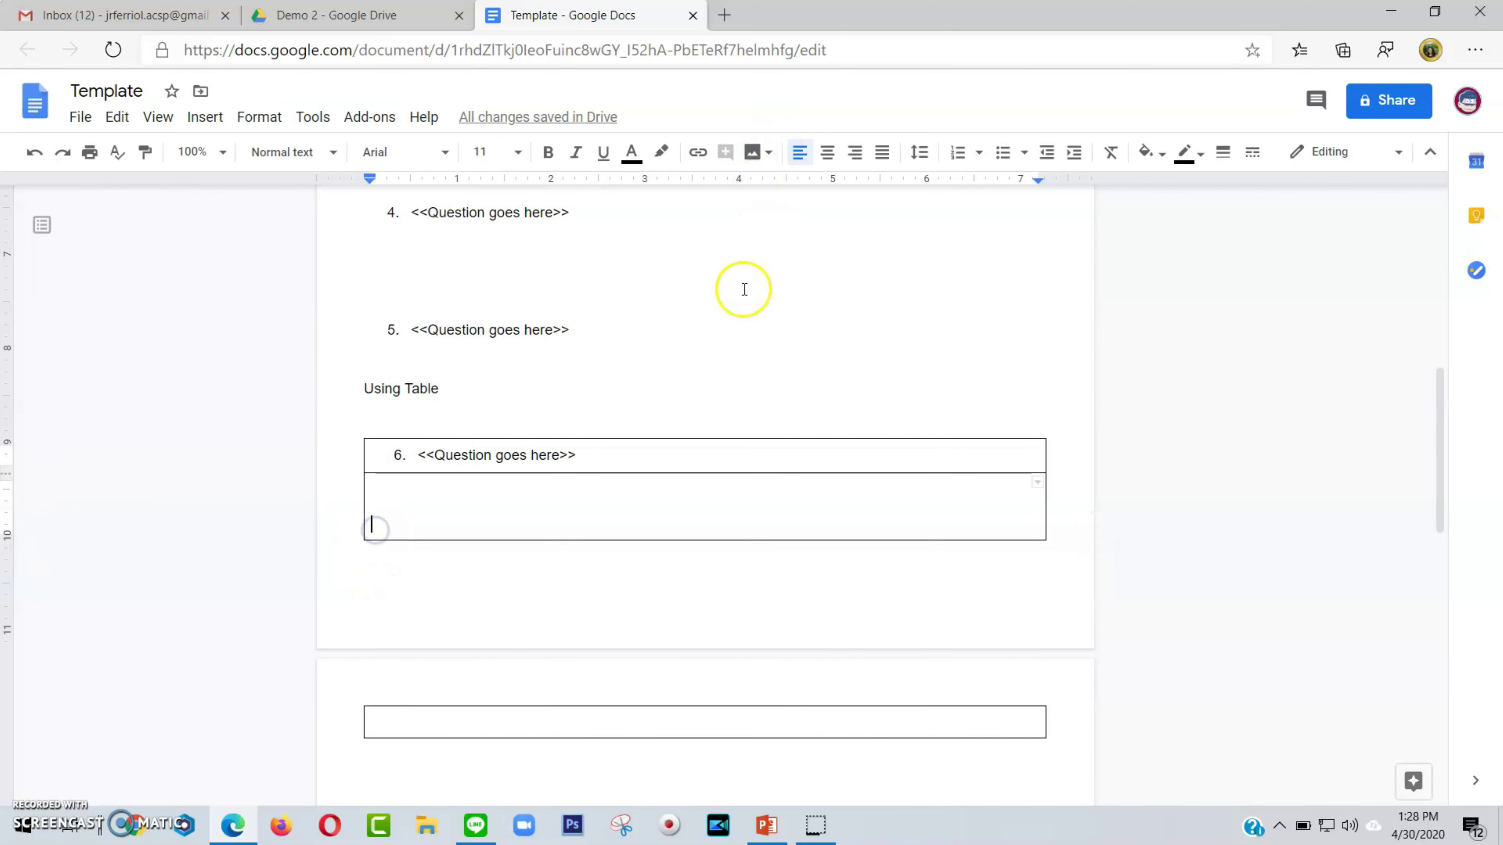
pyautogui.click(471, 499)
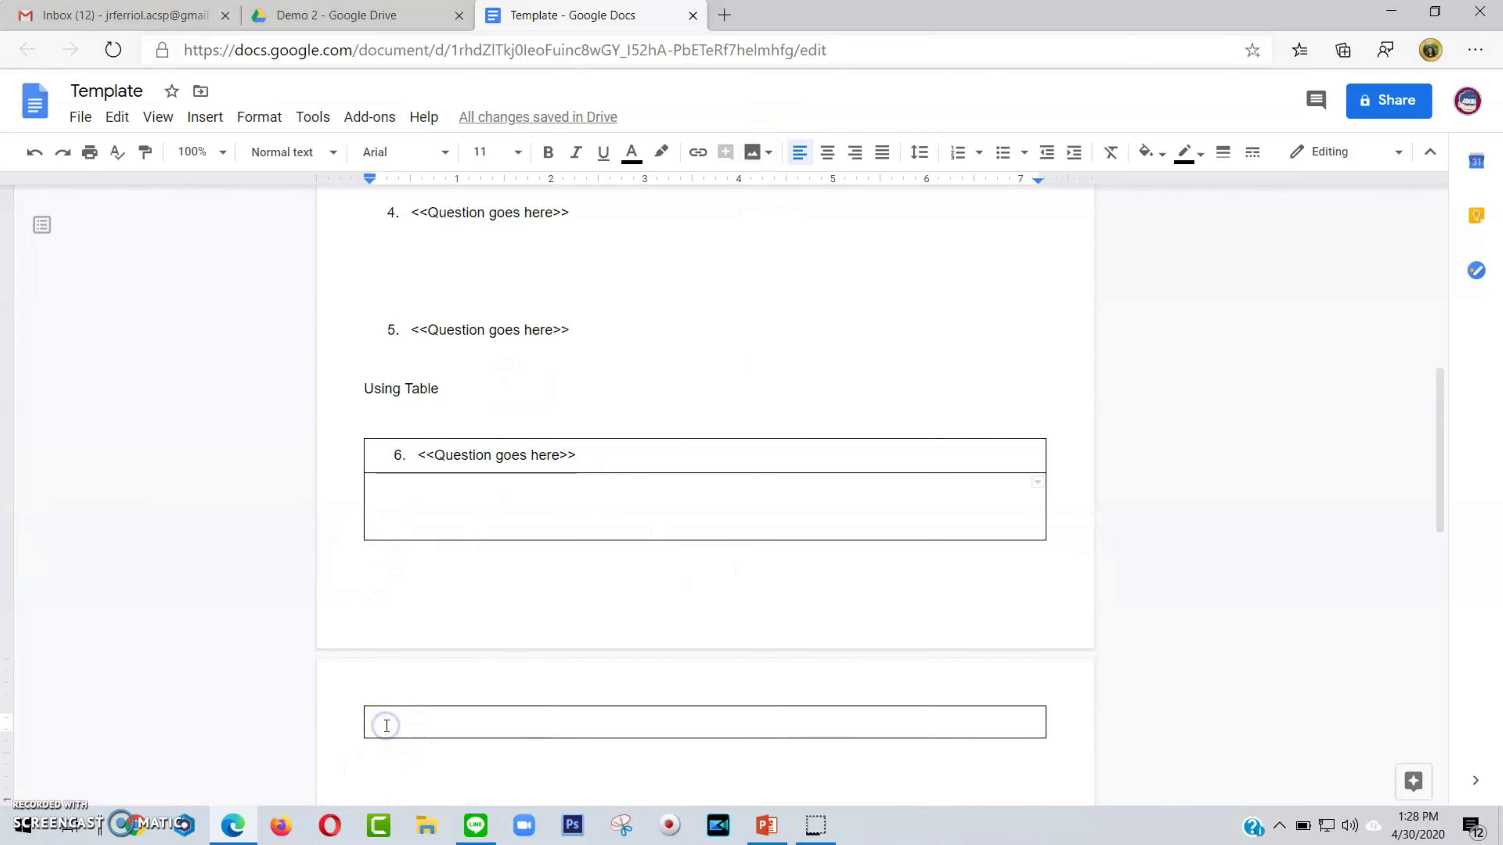
pyautogui.scroll(2, 399, 680)
pyautogui.scroll(6, 390, 474)
pyautogui.click(393, 520)
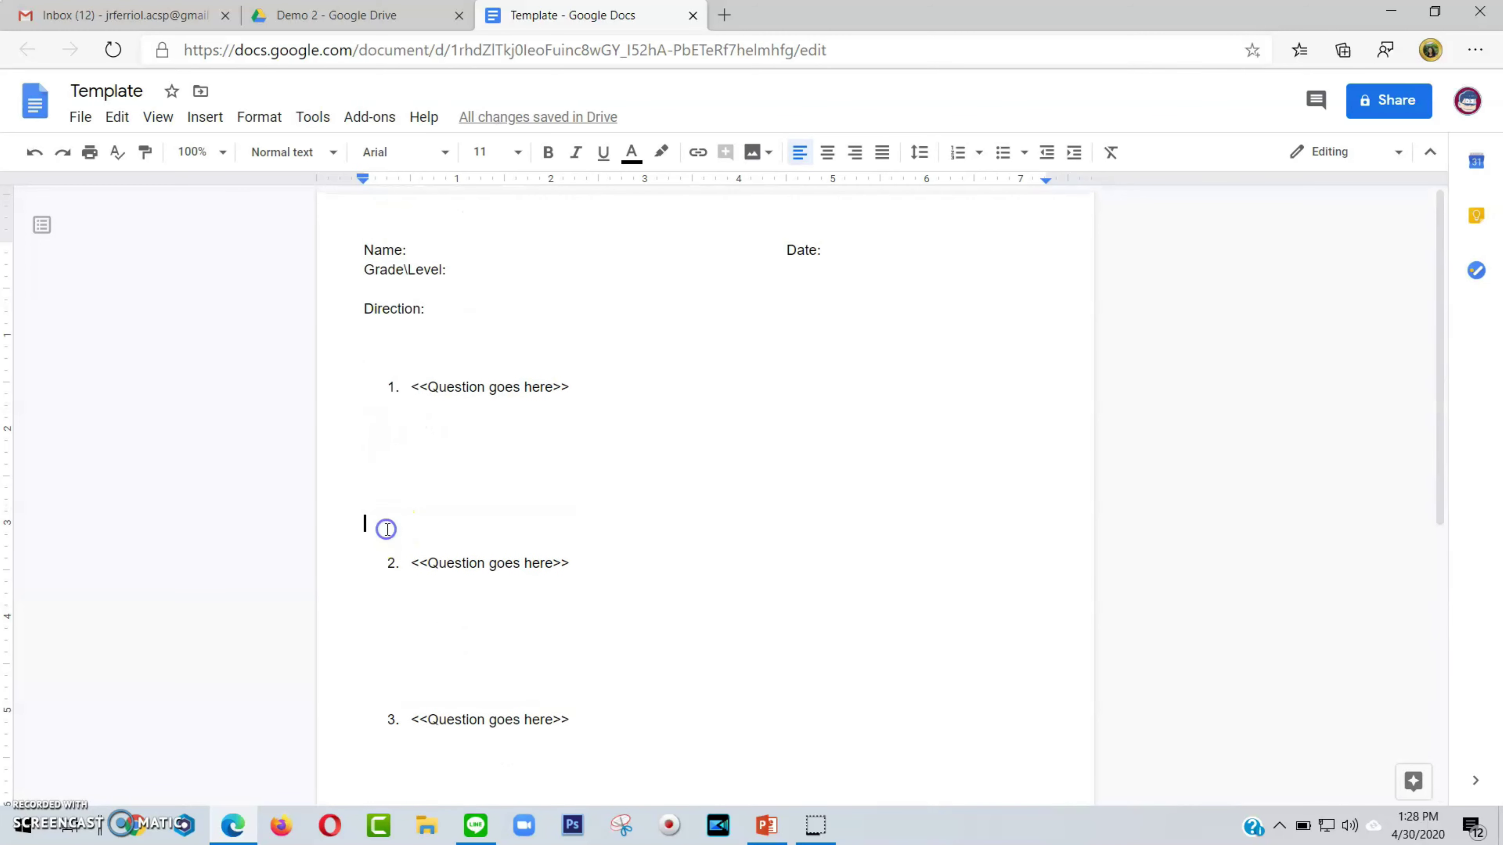
pyautogui.scroll(-8, 414, 569)
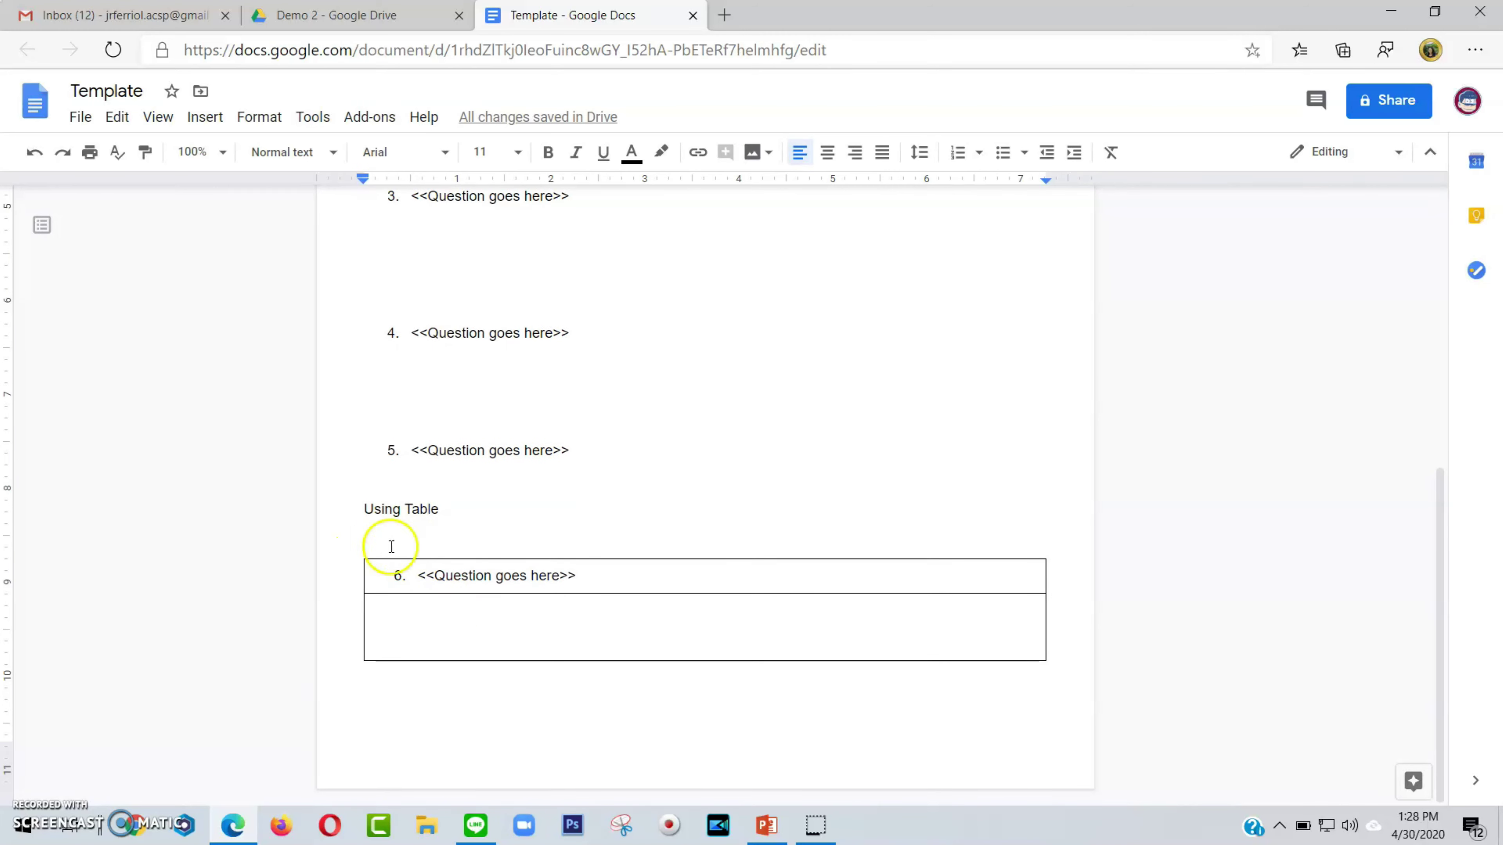
# Bold the 'Using Table' label and select the question table with the blank line above it.
pyautogui.moveTo(443, 508); pyautogui.dragTo(350, 496)
pyautogui.click(561, 166)
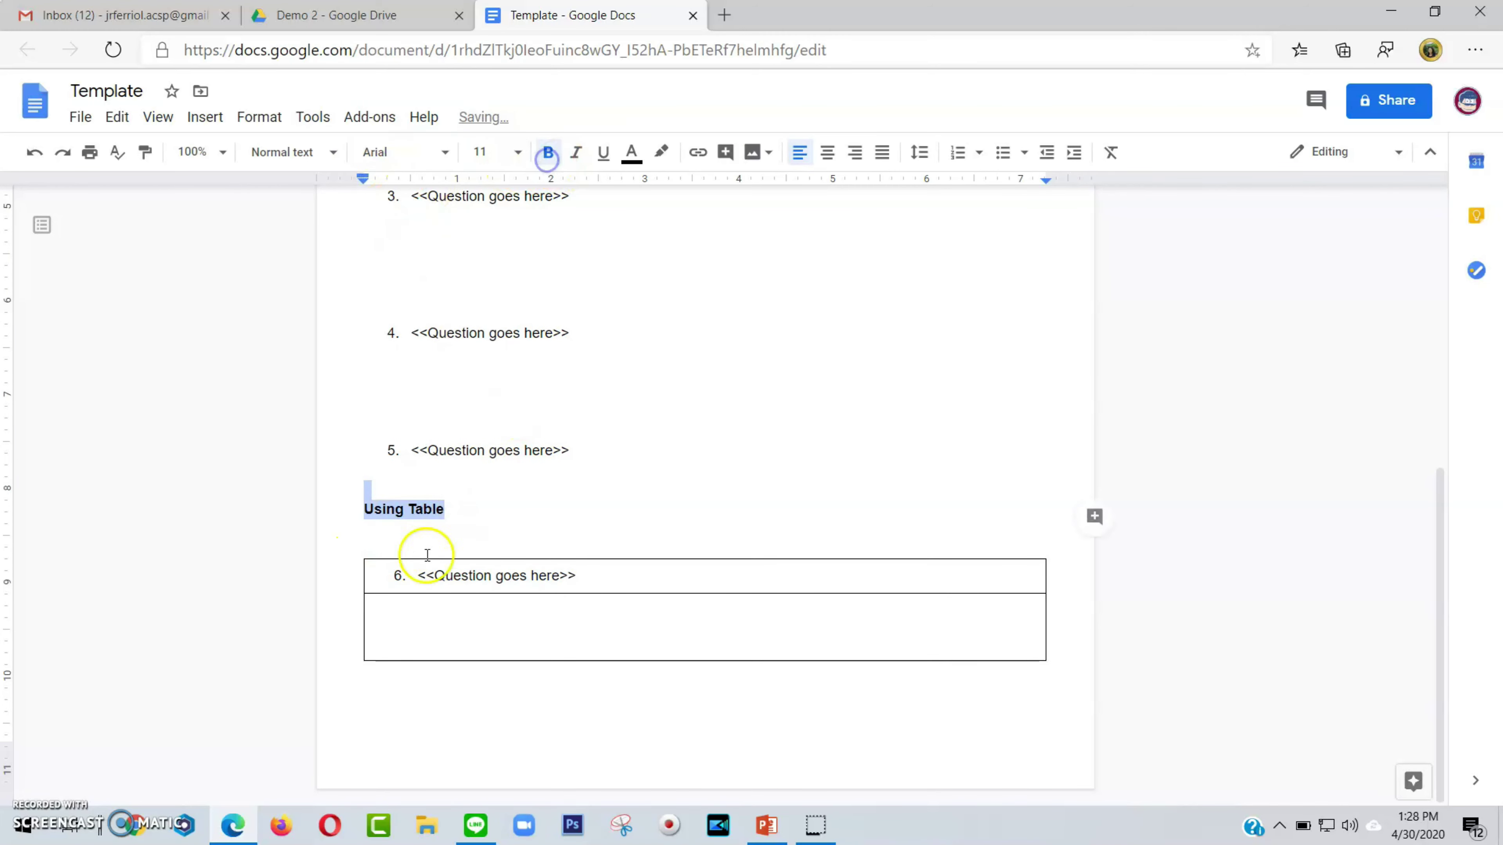
pyautogui.moveTo(386, 550); pyautogui.dragTo(949, 694)
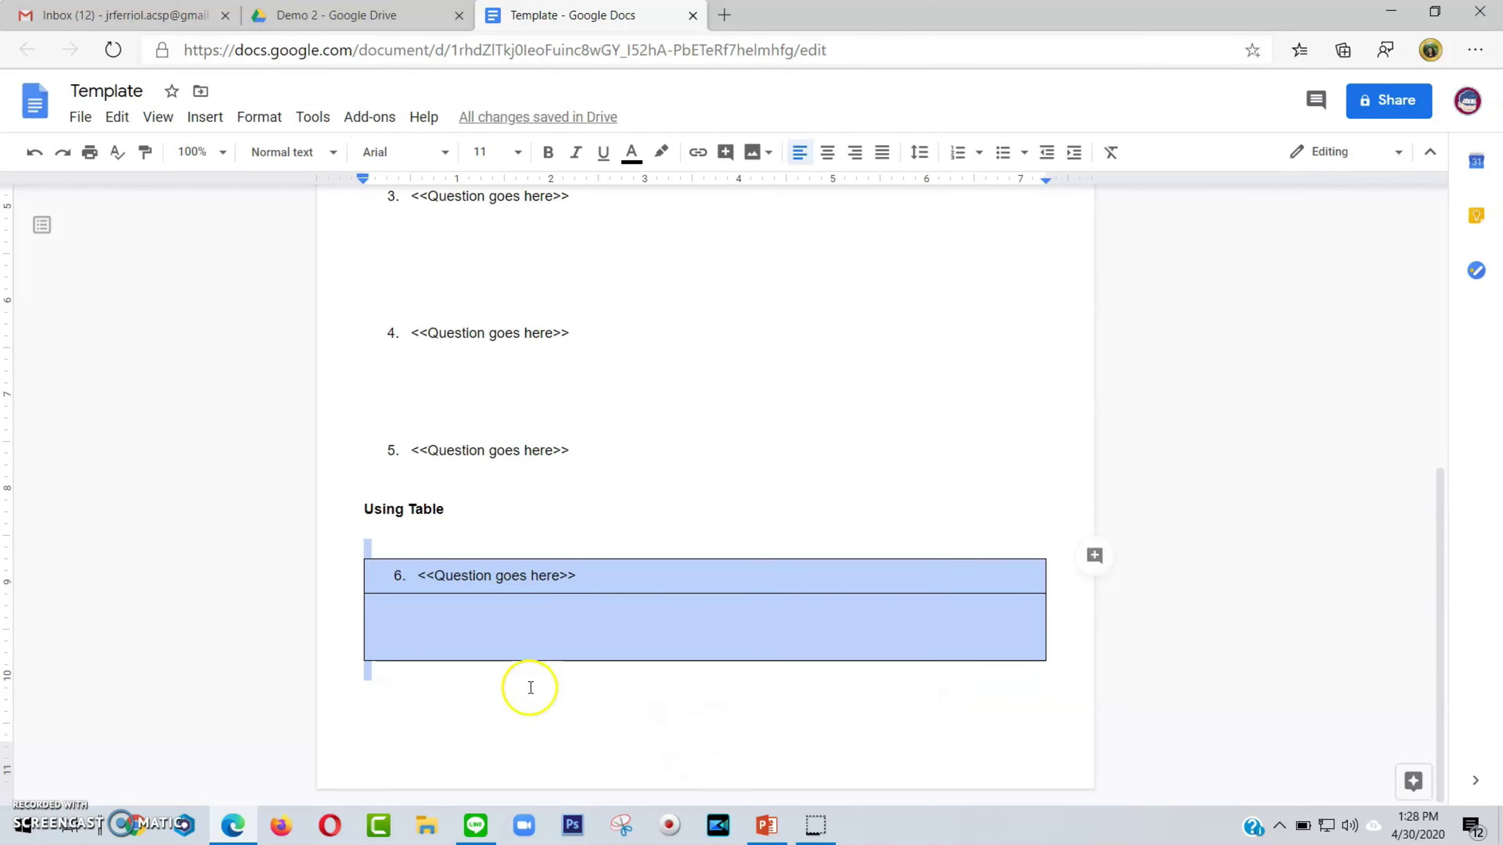
pyautogui.click(479, 710)
pyautogui.click(342, 668)
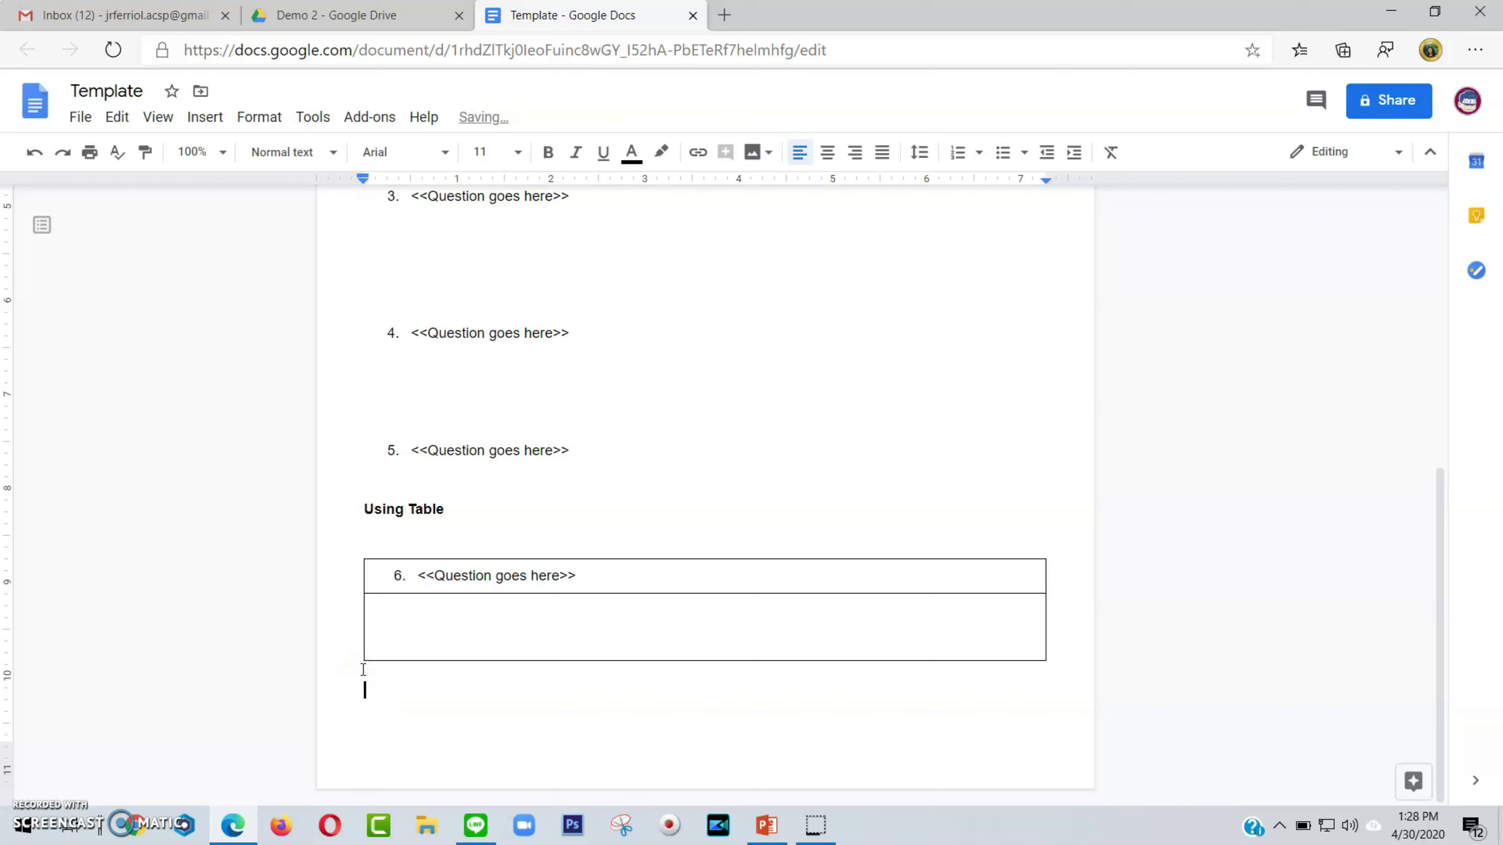
# Paste two table copies as questions 7 and 8, and add placeholder item 9.
pyautogui.press('Return')
pyautogui.press('Return')
pyautogui.press('Return')
pyautogui.hotkey('ctrl', 'v')
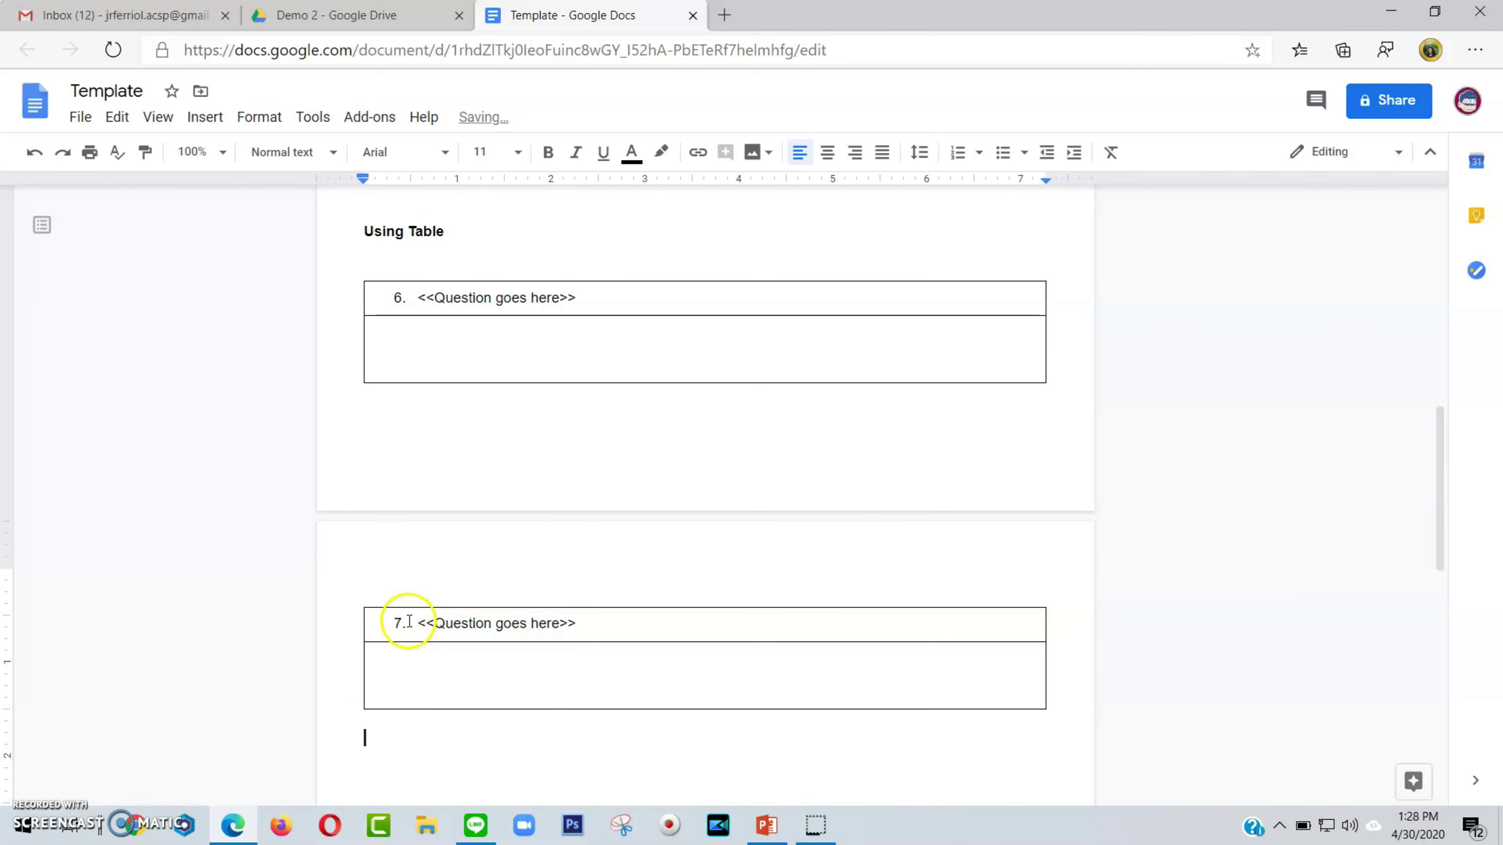
pyautogui.hotkey('ctrl', 'v')
pyautogui.scroll(-3, 408, 672)
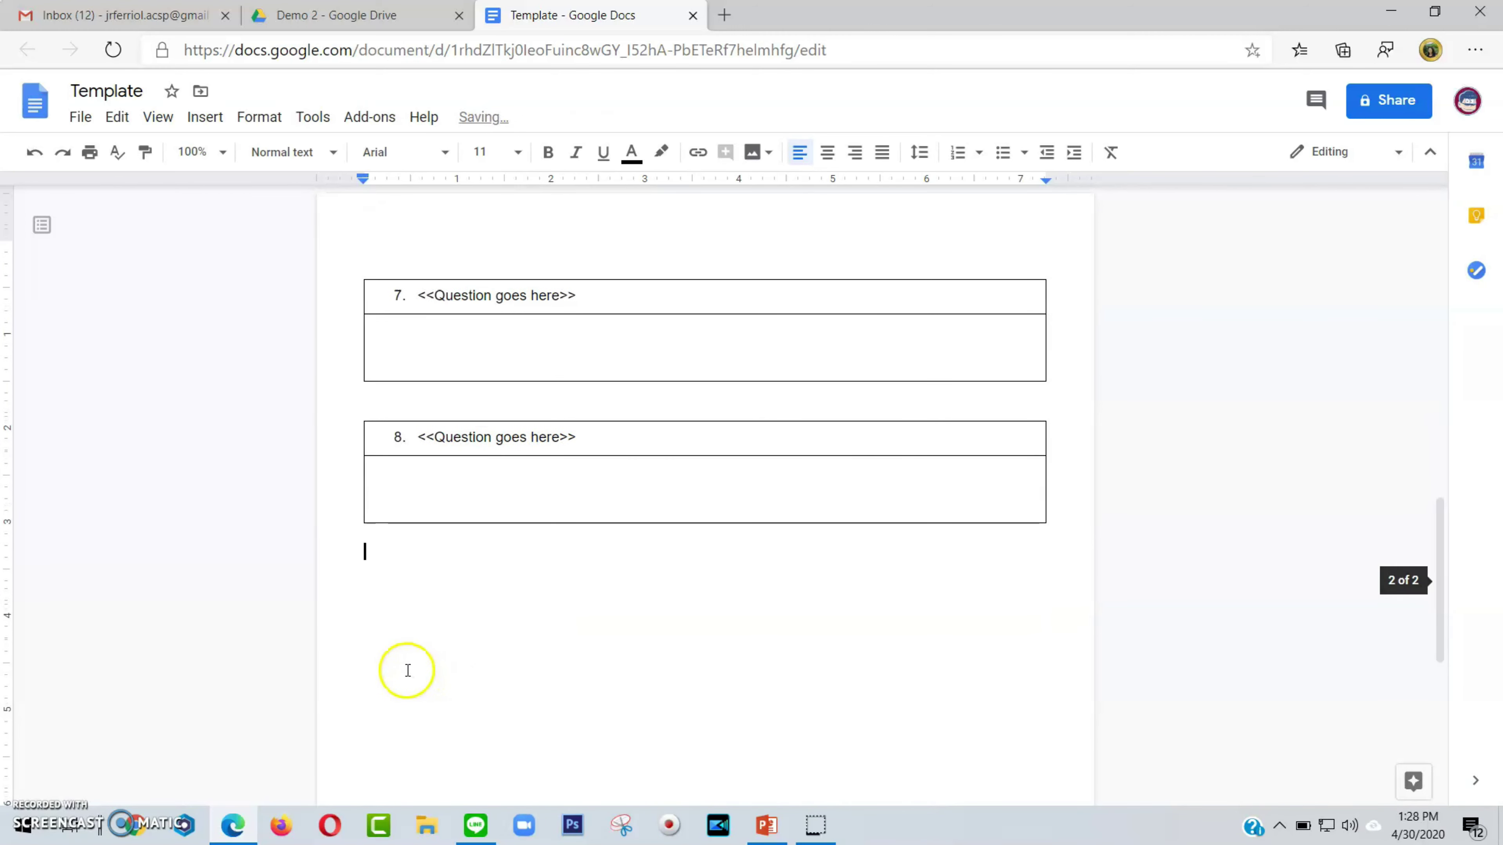
pyautogui.write('9.')
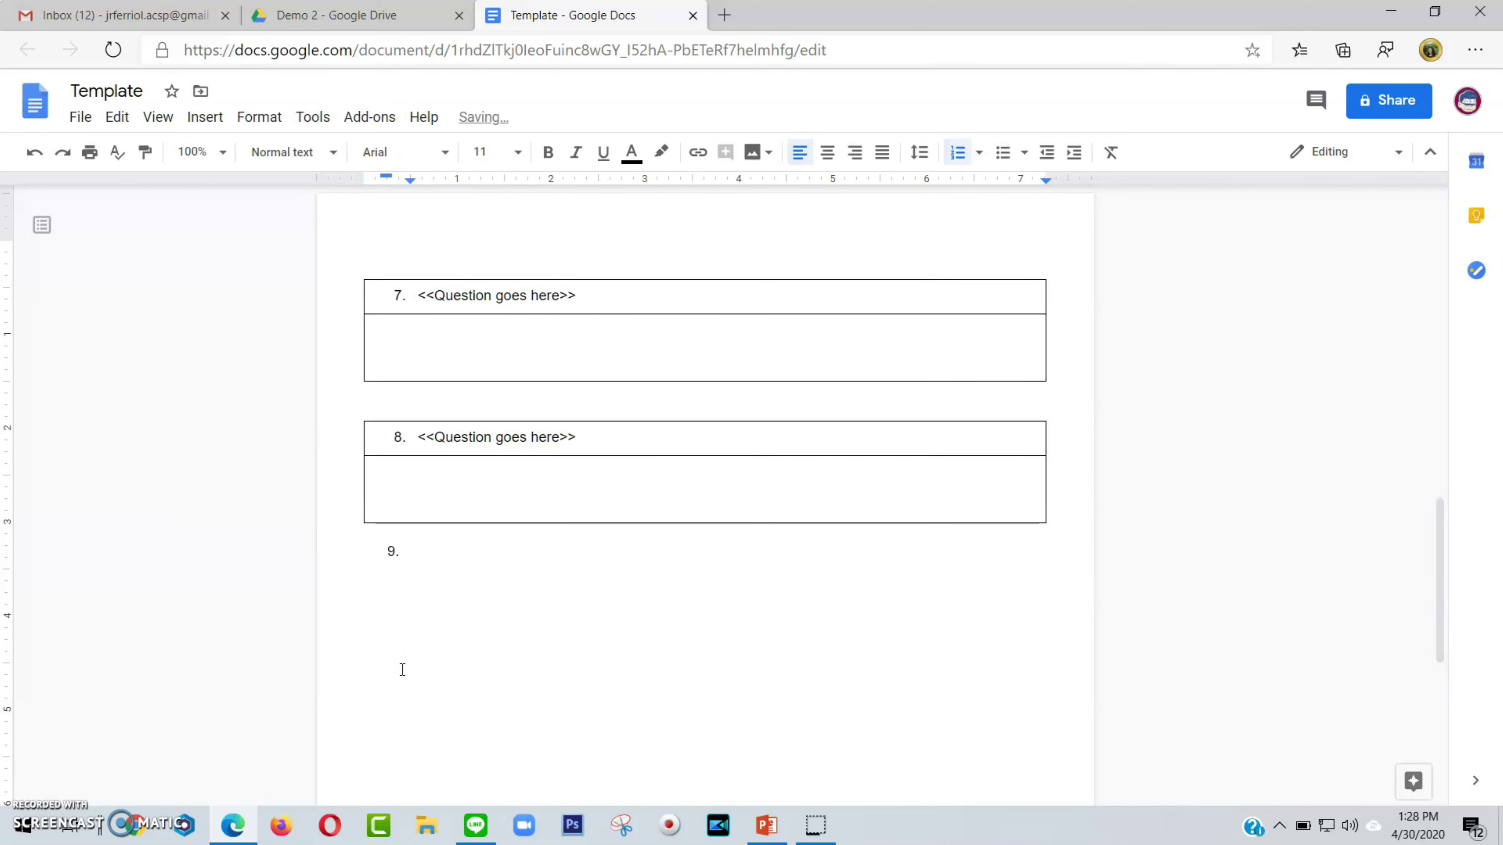
pyautogui.moveTo(577, 437); pyautogui.dragTo(444, 435)
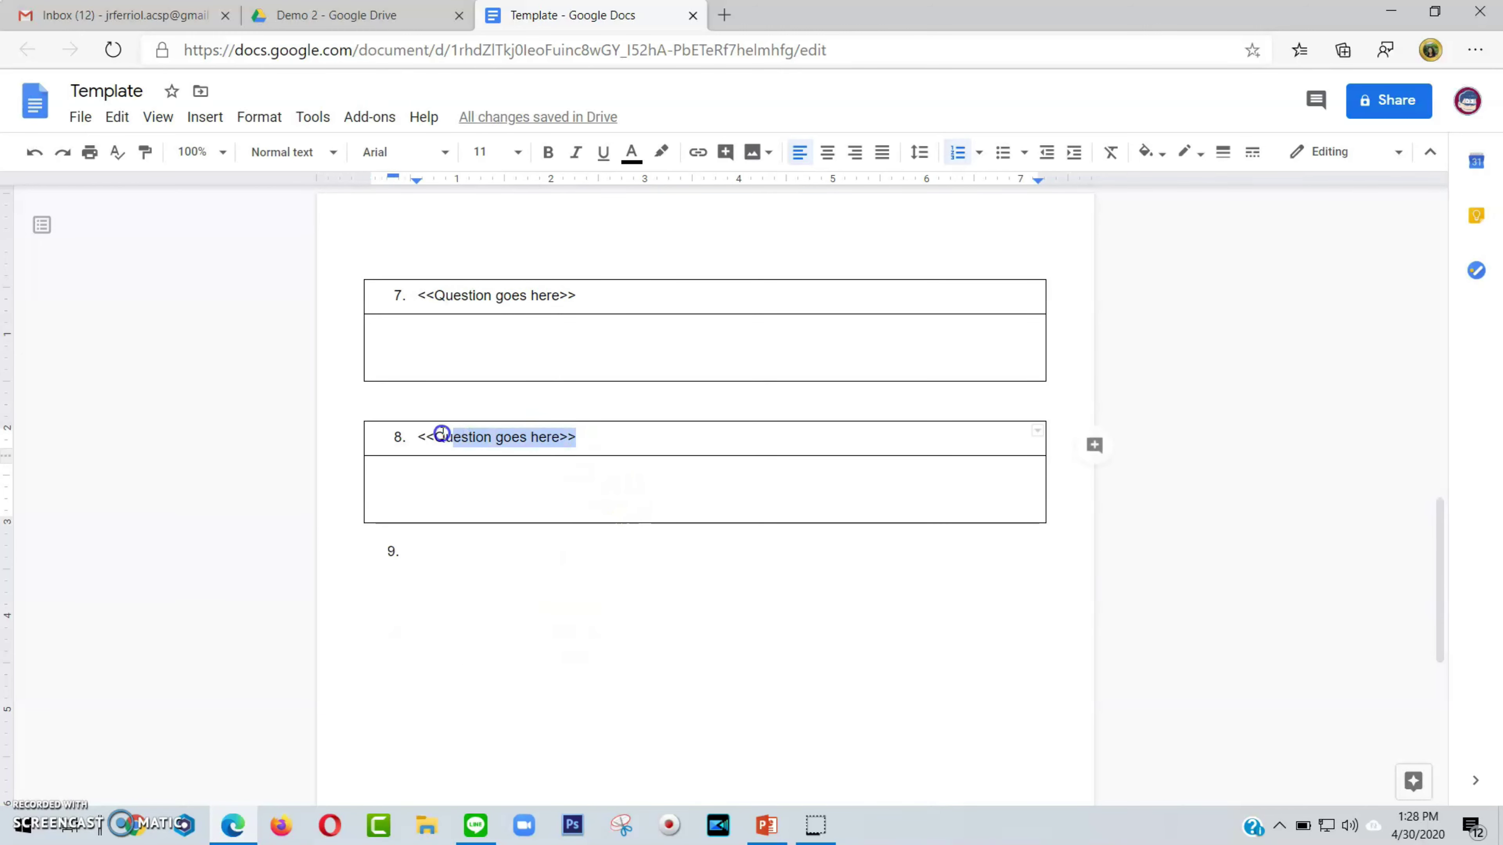
pyautogui.hotkey('ctrl', 'c')
pyautogui.click(426, 563)
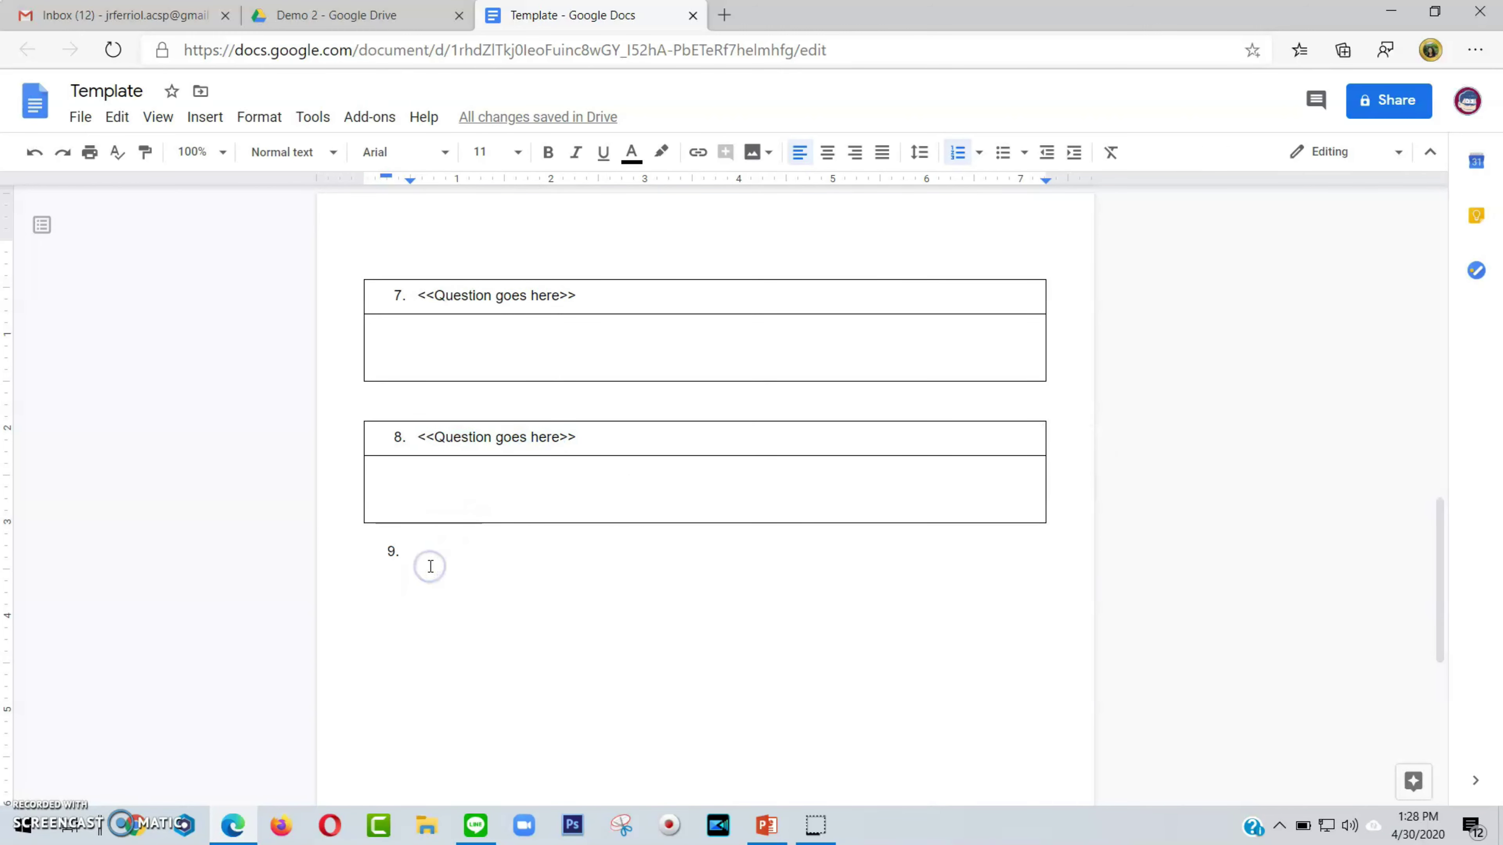
pyautogui.hotkey('ctrl', 'v')
# Number the first two placeholders as 'Question 1' and 'Question 2'.
pyautogui.scroll(5, 520, 546)
pyautogui.scroll(10, 529, 545)
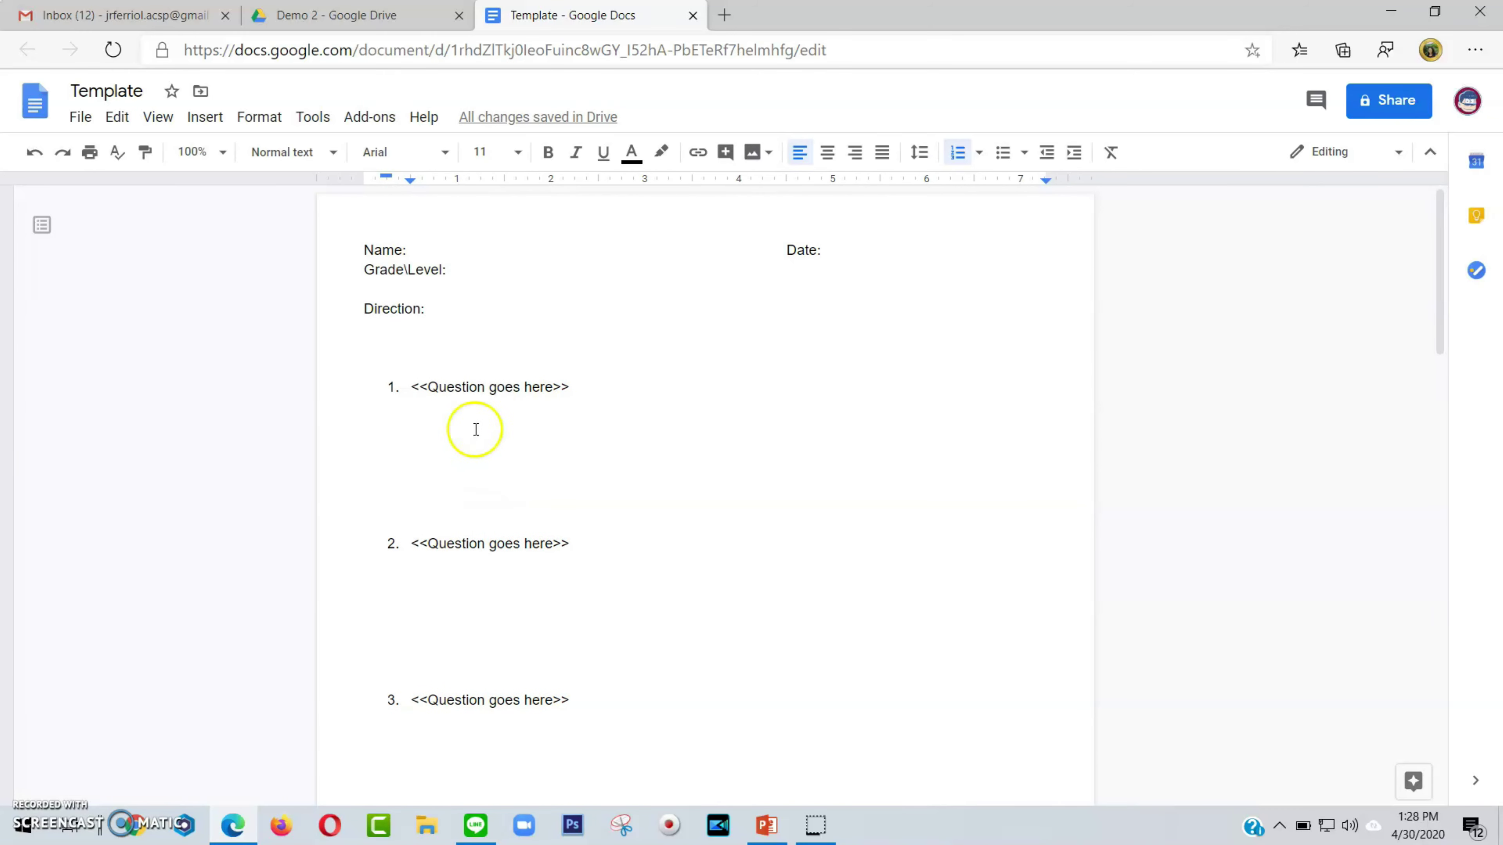
pyautogui.click(485, 388)
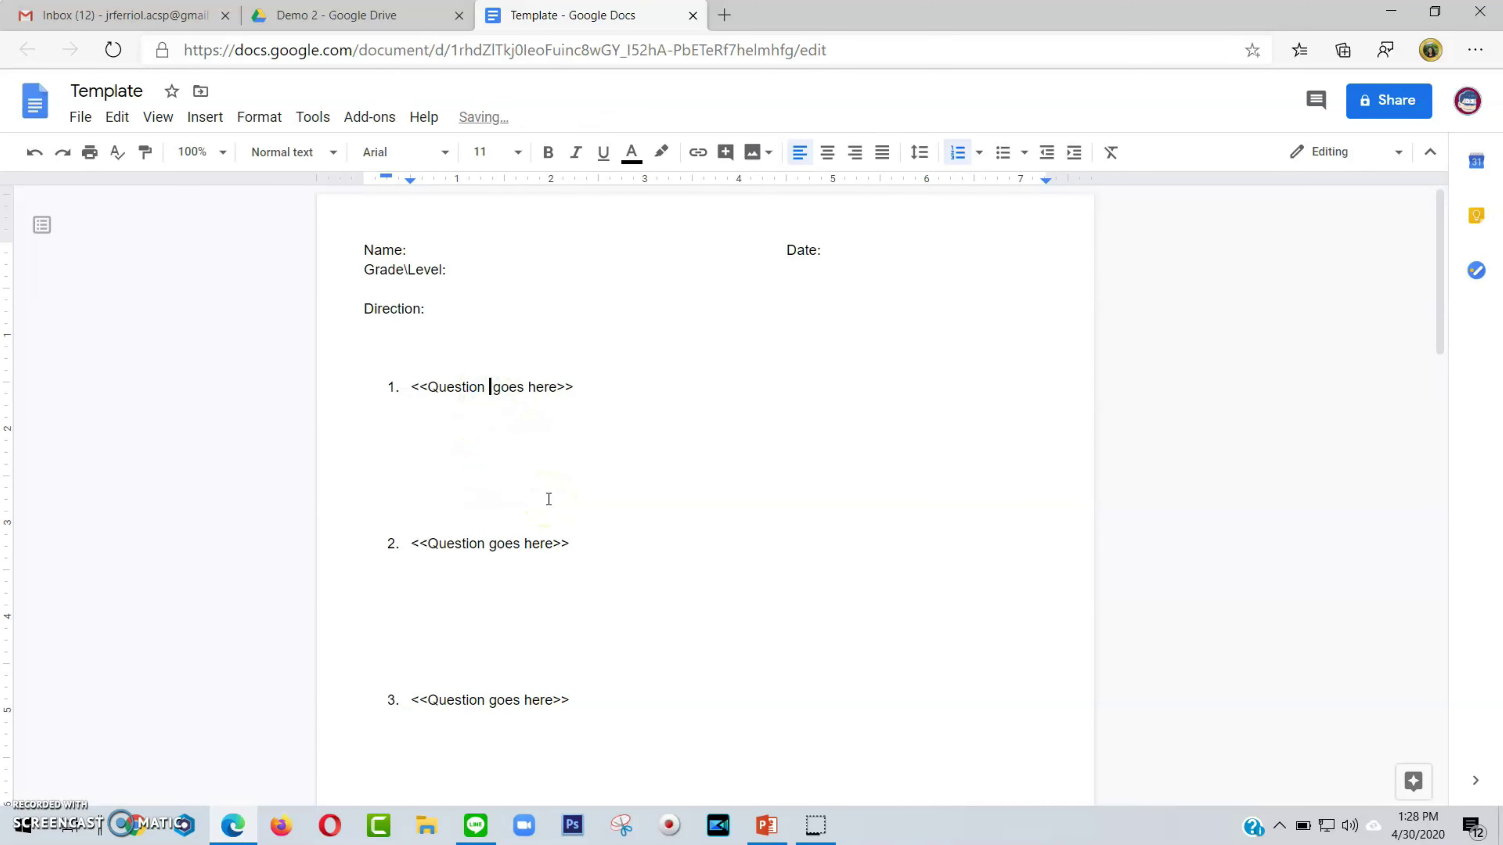
pyautogui.write('12')
pyautogui.click(486, 700)
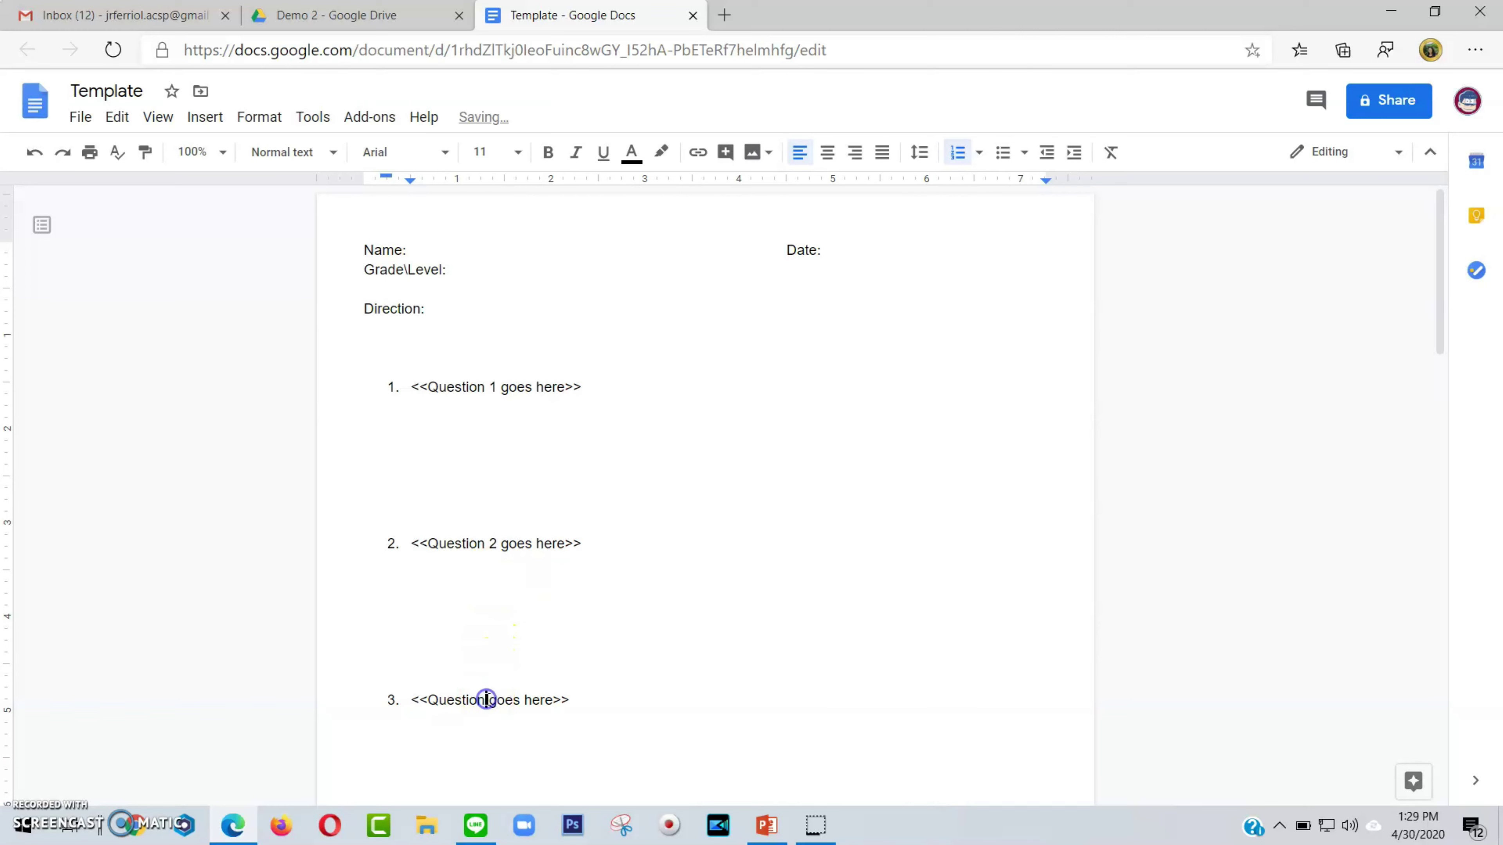
pyautogui.write('3')
# Insert the numbers 4, 5 and 6 after 'Question' in placeholders 4–6.
pyautogui.scroll(-3, 512, 735)
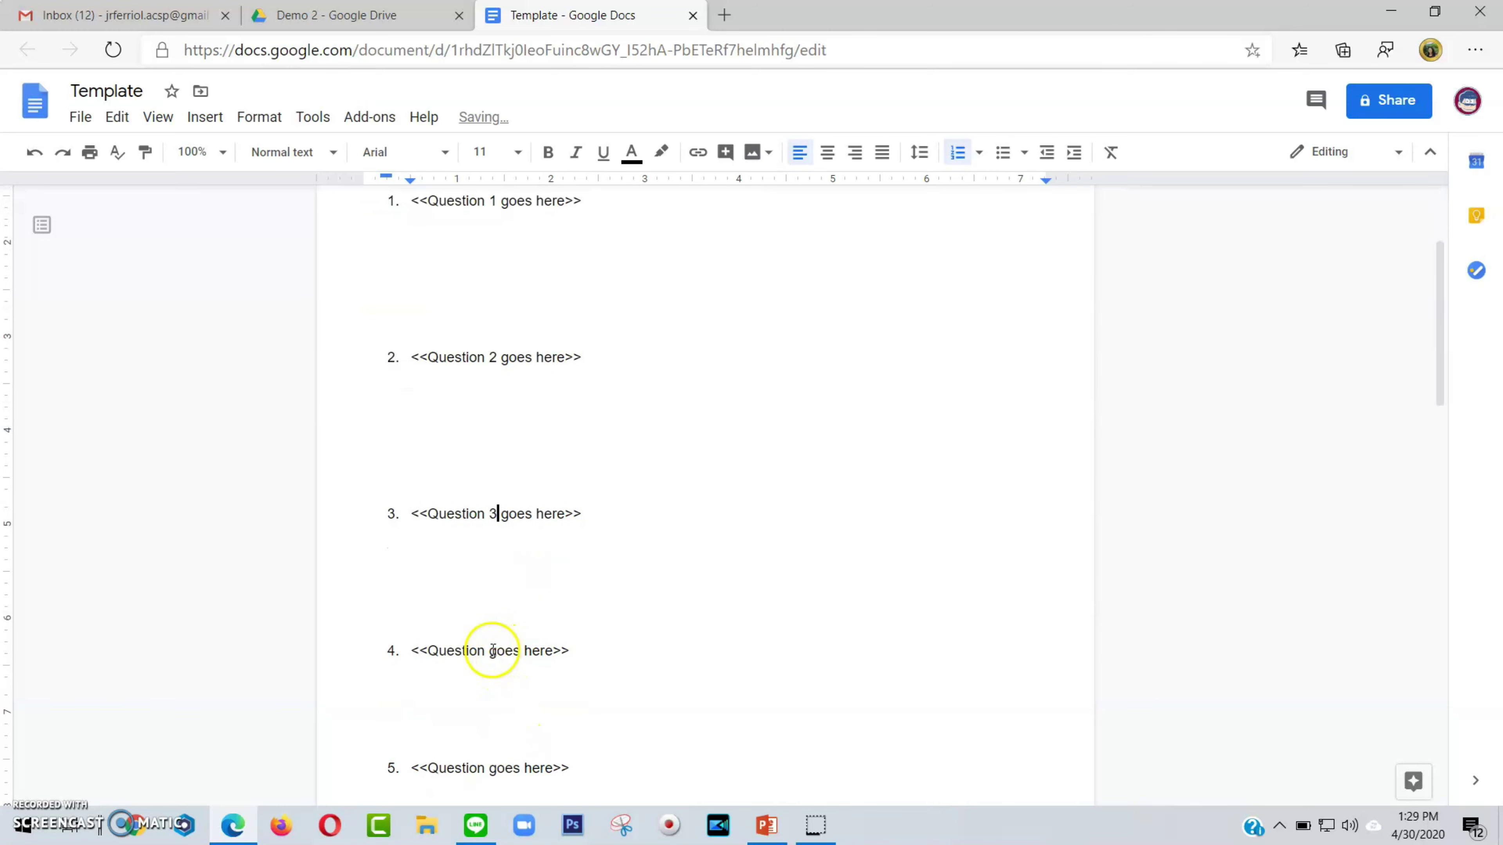
pyautogui.write('4')
pyautogui.scroll(-3, 510, 667)
pyautogui.scroll(-2, 503, 490)
pyautogui.click(486, 490)
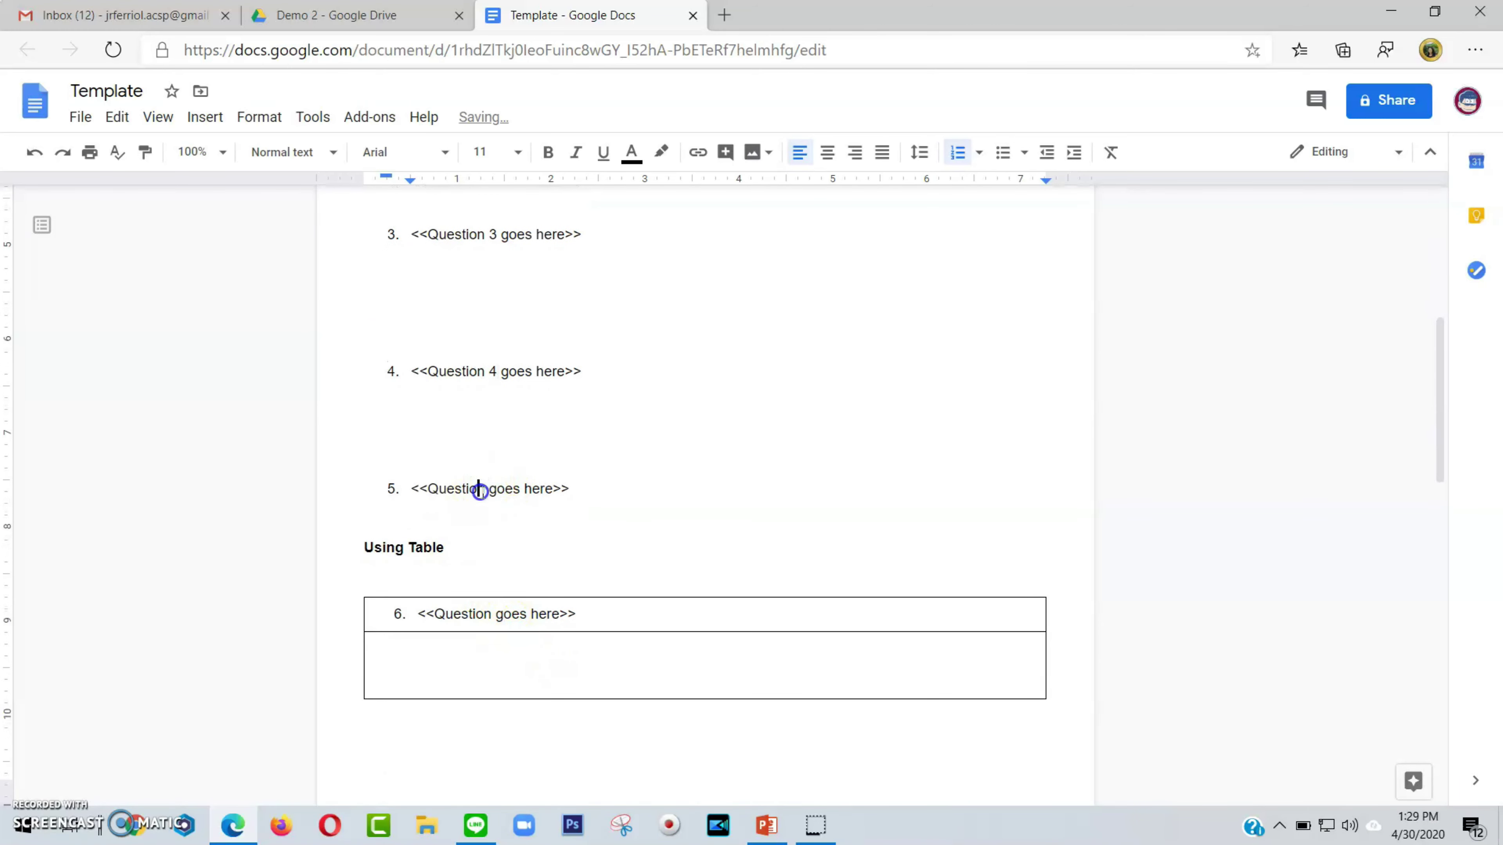
pyautogui.write('5')
pyautogui.scroll(-3, 503, 533)
pyautogui.click(492, 427)
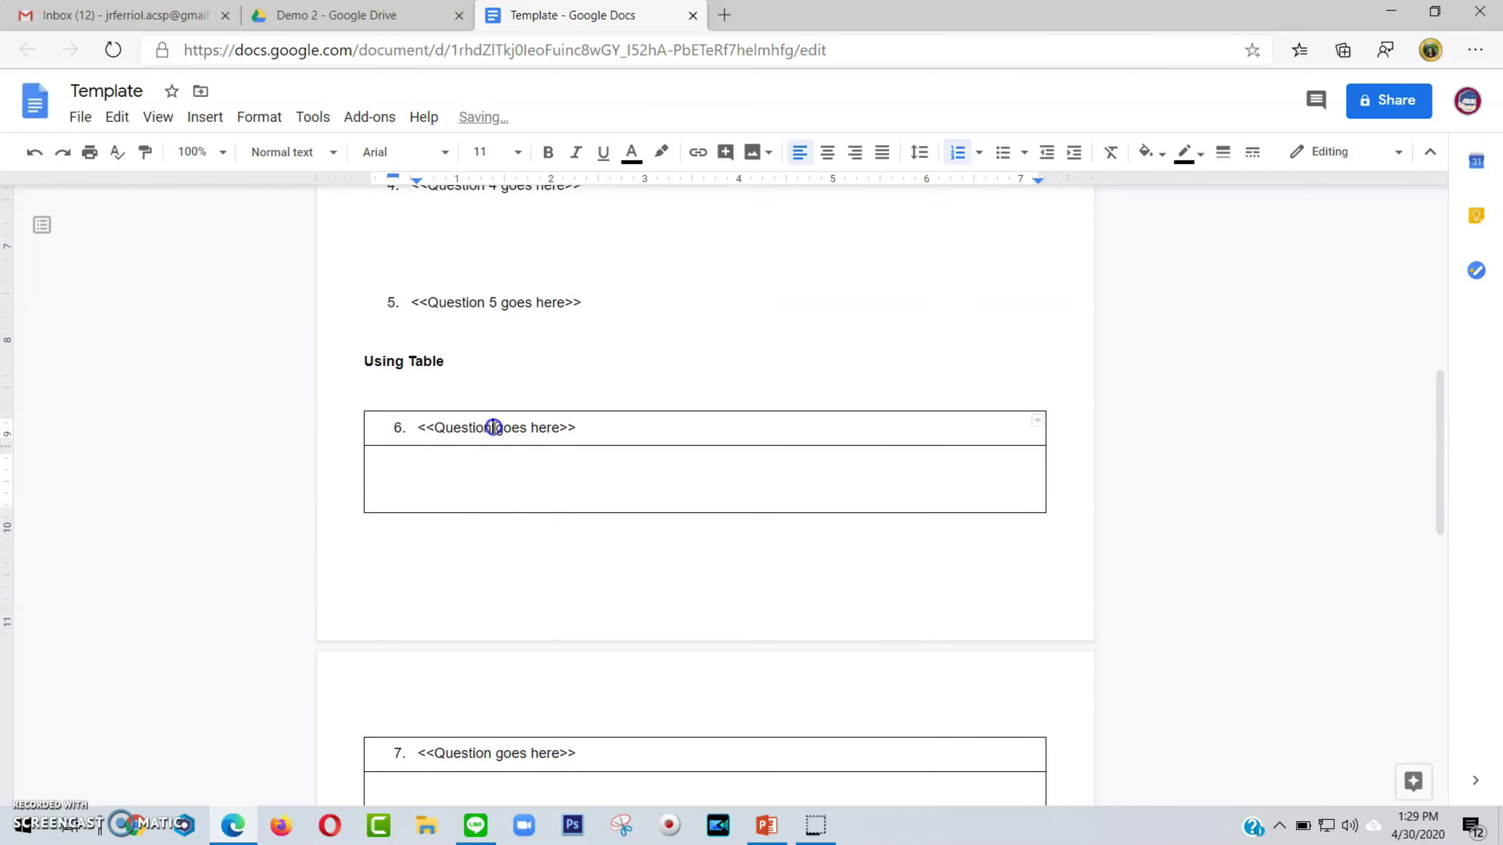
pyautogui.write('6')
# Insert the numbers 7, 8 and 9 after 'Question' in placeholders 7–9.
pyautogui.scroll(-5, 503, 532)
pyautogui.click(499, 474)
pyautogui.write('7')
pyautogui.scroll(-3, 539, 519)
pyautogui.click(497, 428)
pyautogui.write('8 goes here>>')
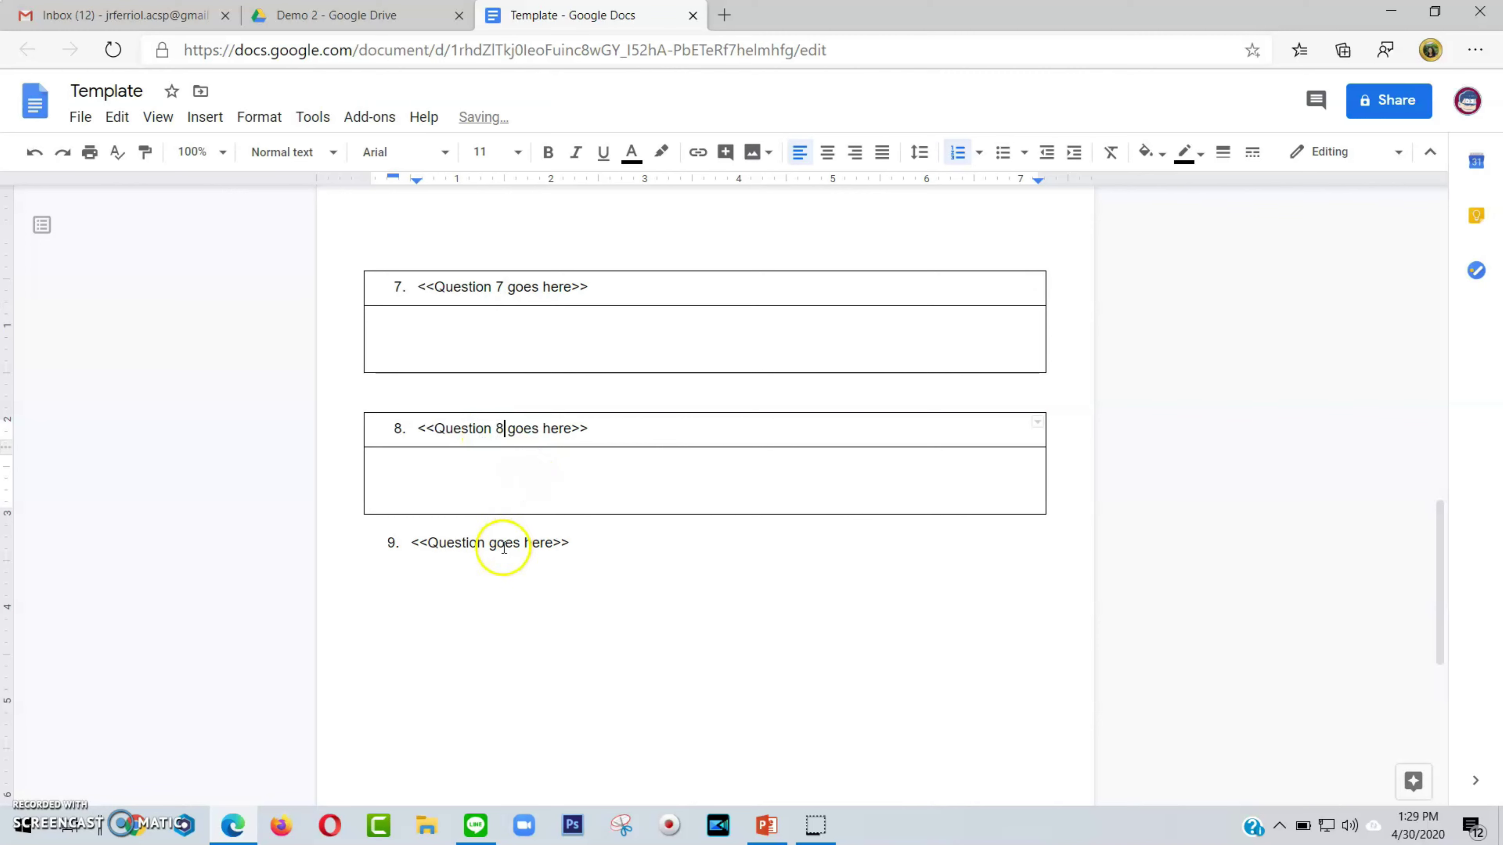
pyautogui.scroll(-3, 503, 547)
pyautogui.click(486, 358)
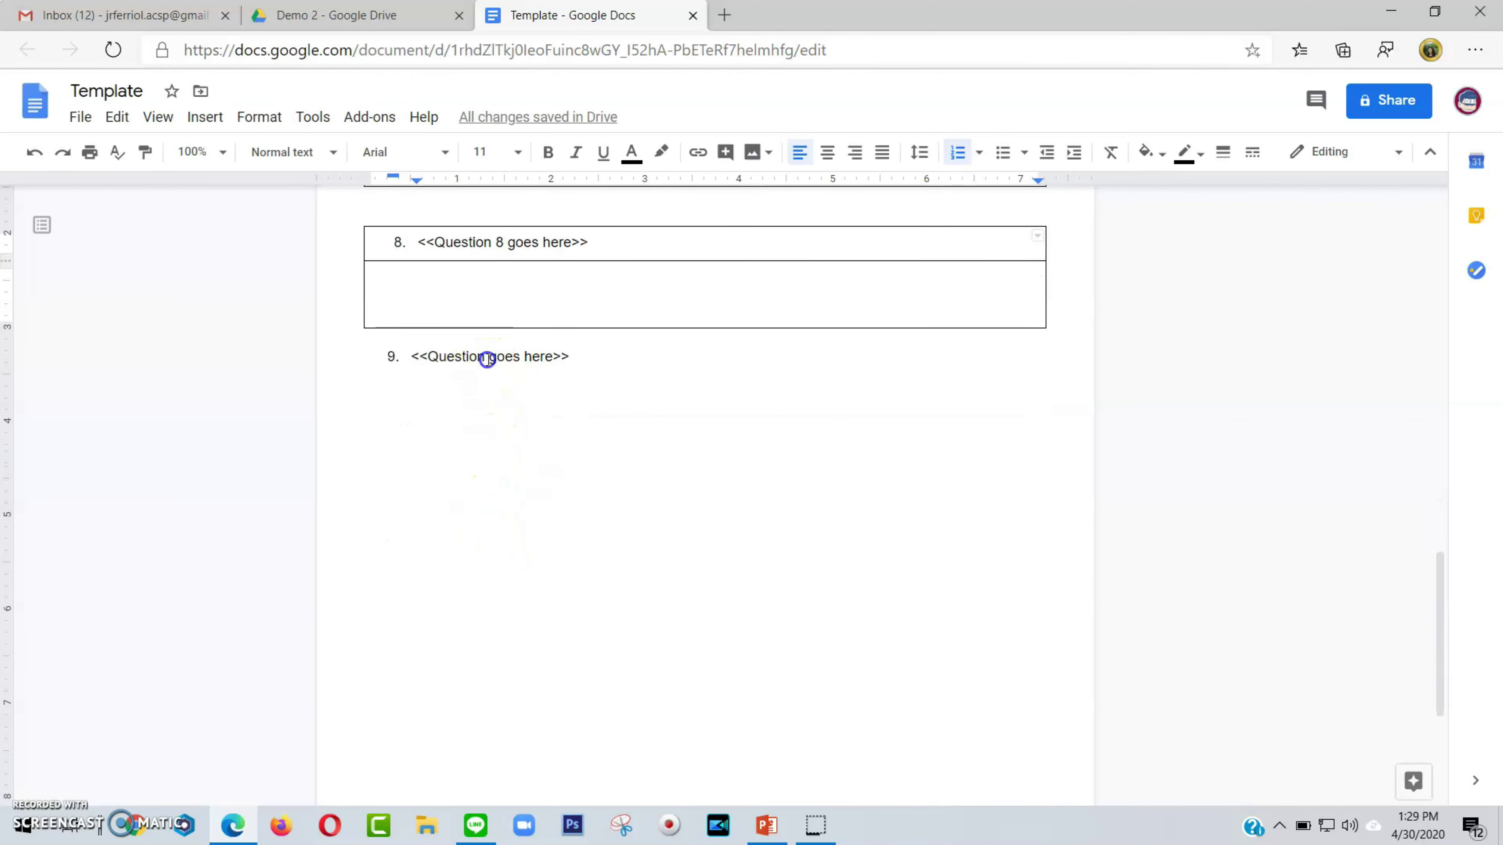
pyautogui.write('9')
pyautogui.click(589, 356)
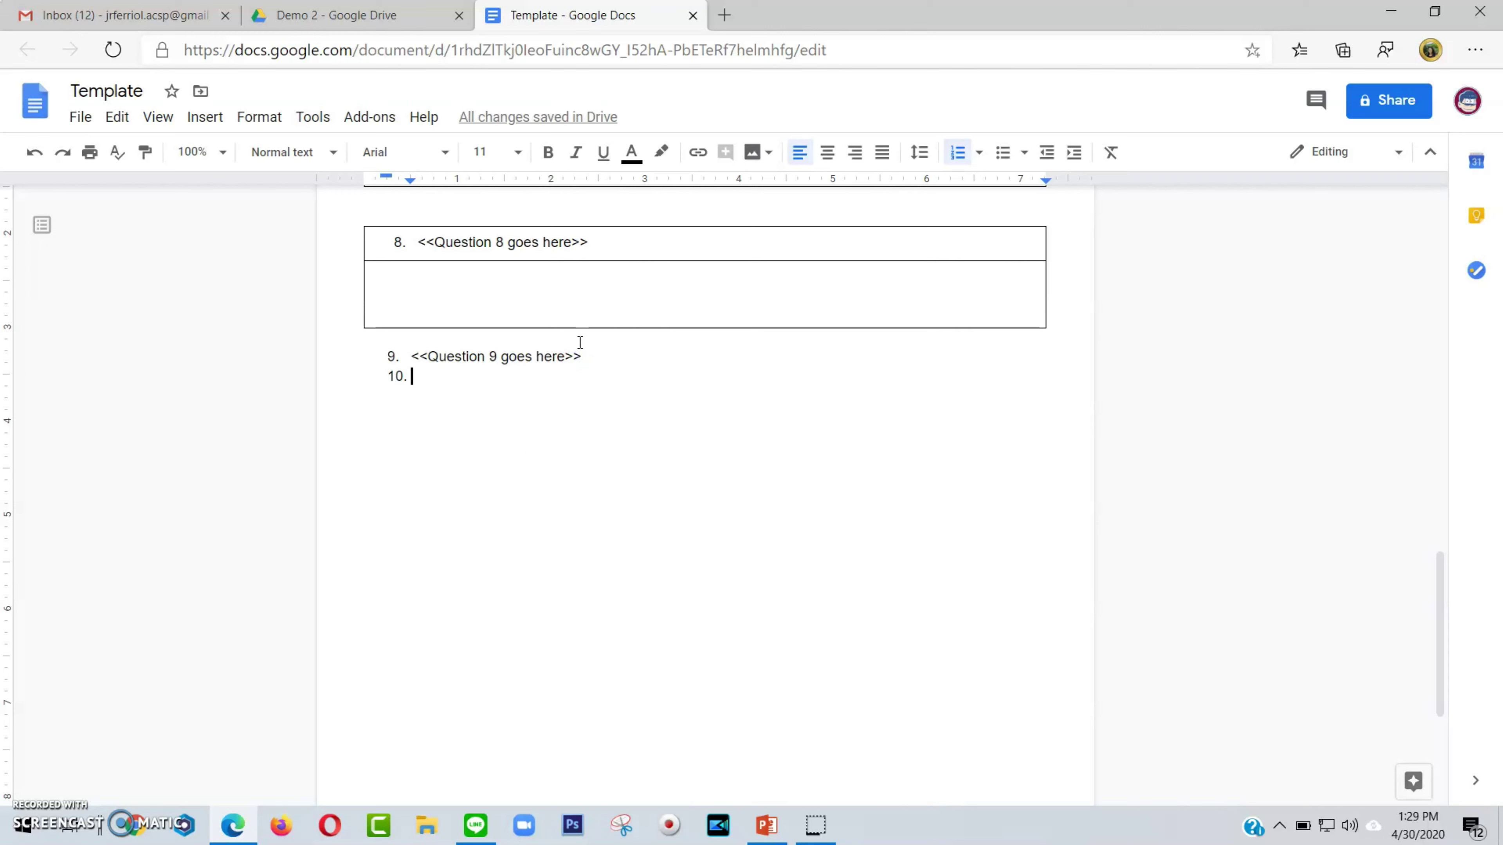
# Paste the placeholder into item 10 and add blank lines above it.
pyautogui.write('<<Question goes here>>')
pyautogui.click(500, 383)
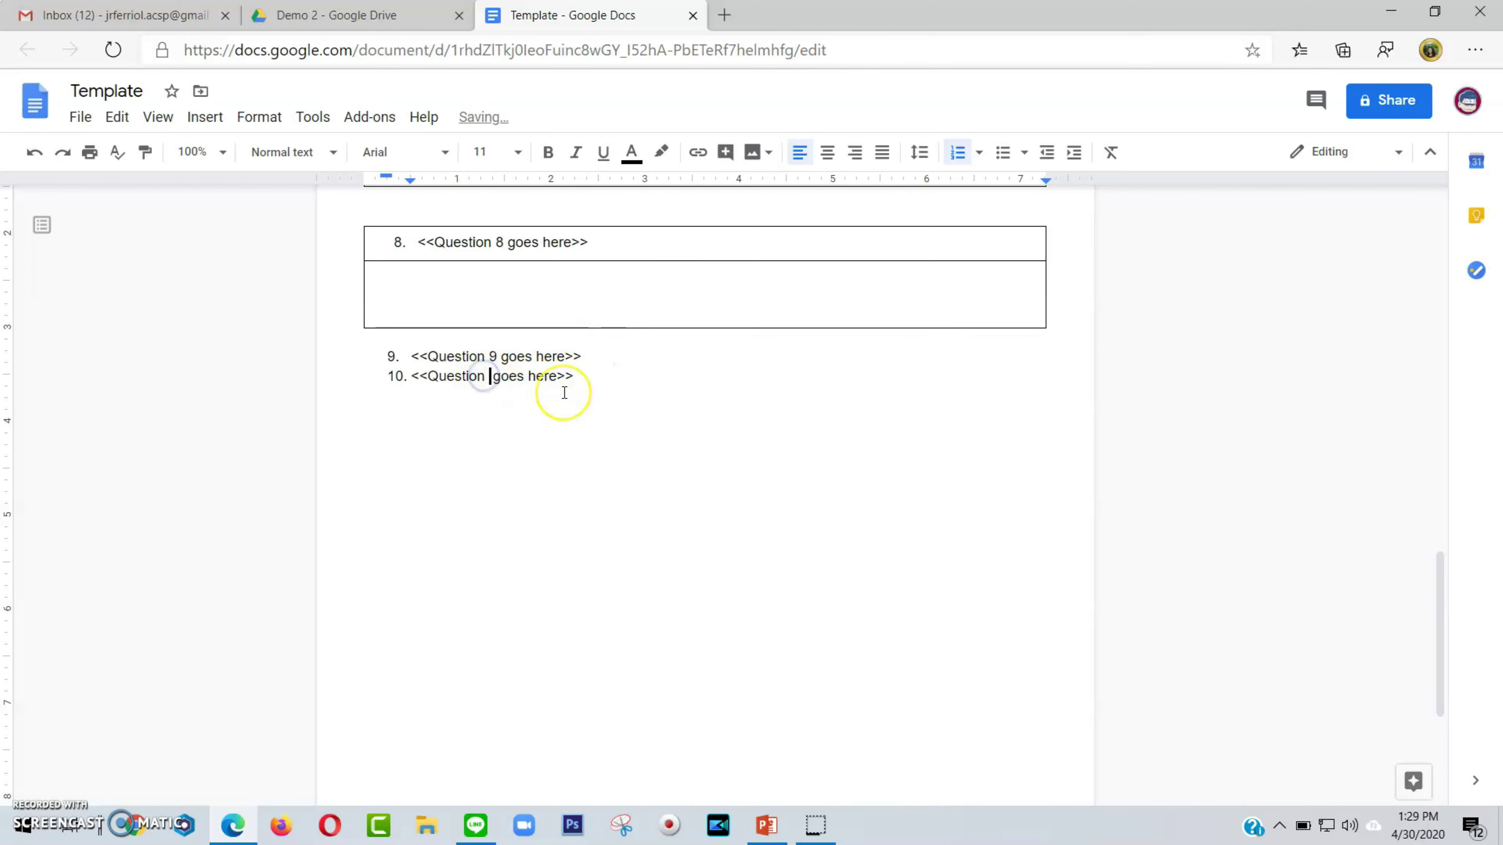
pyautogui.press('Home')
pyautogui.press('Return')
pyautogui.press('Return')
pyautogui.press('Return')
pyautogui.press('Return')
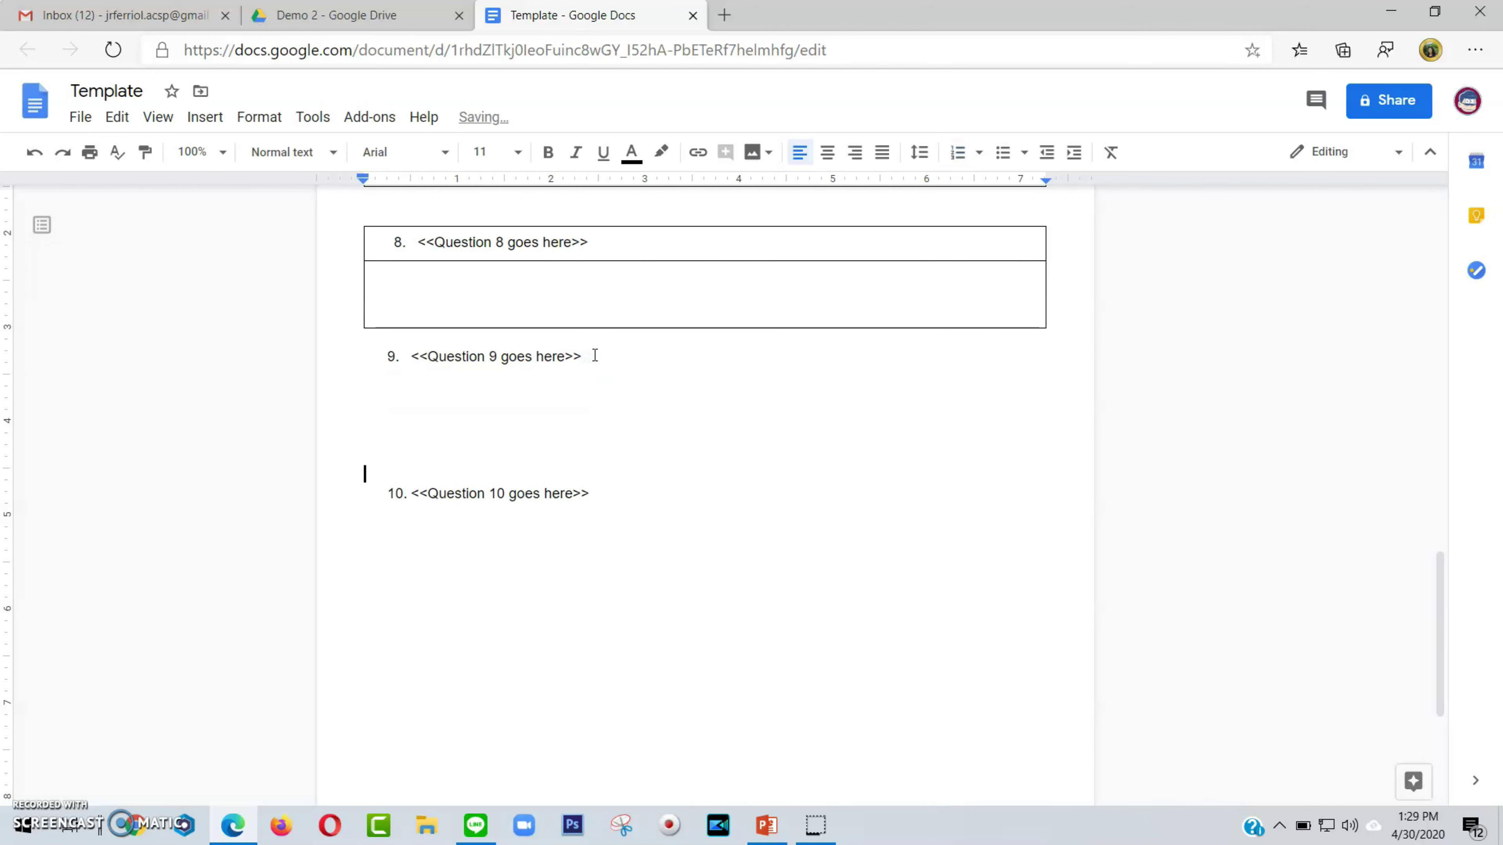
pyautogui.press('Return')
pyautogui.press('Return')
pyautogui.press('Return')
pyautogui.click(421, 384)
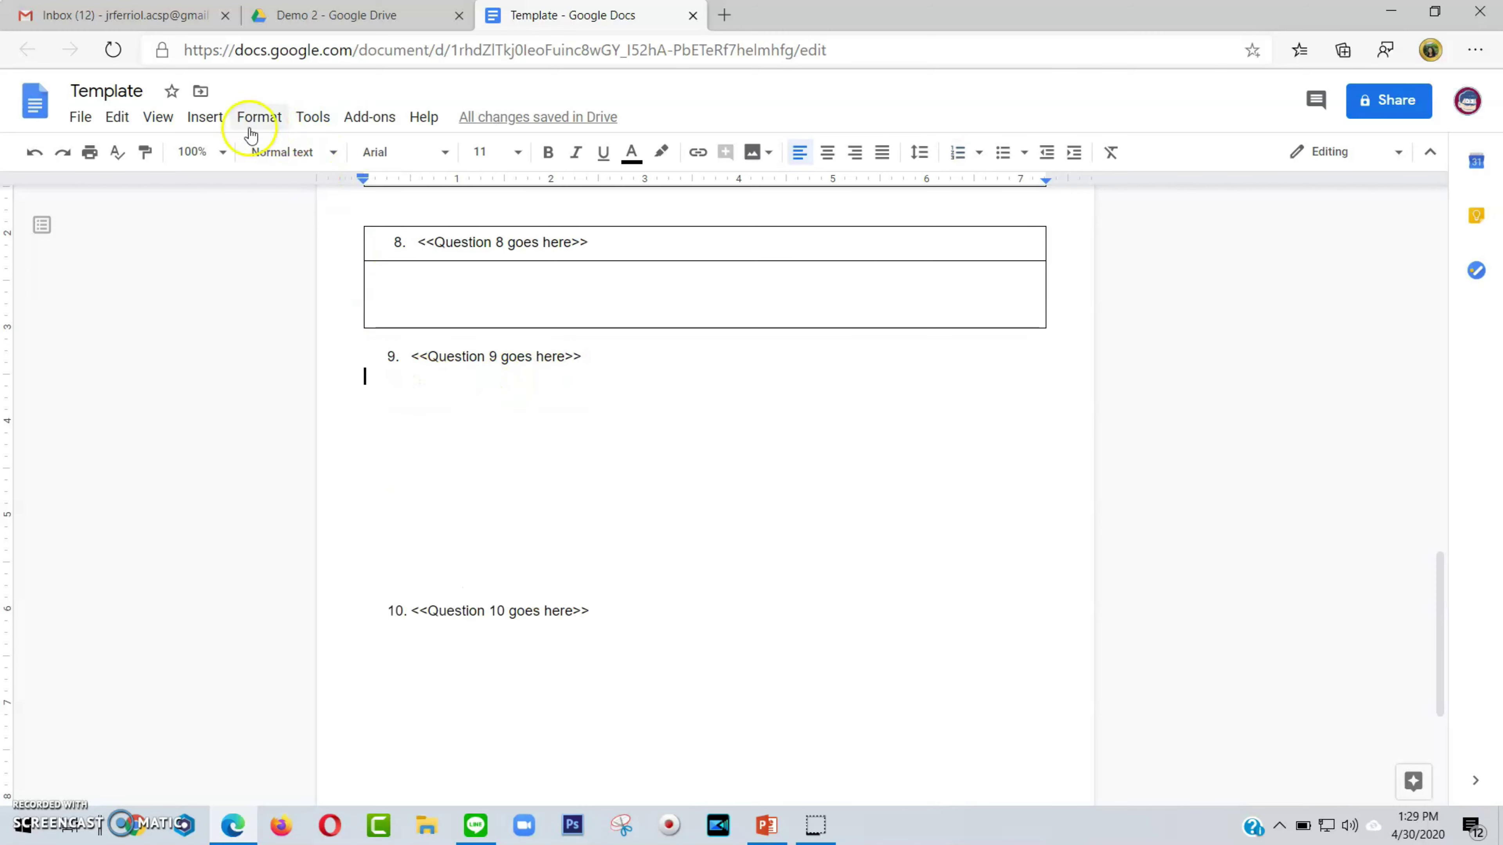
# Insert a one-cell answer box below question 9 and make it taller.
pyautogui.click(205, 116)
pyautogui.click(405, 187)
pyautogui.hotkey('ctrl', 'z')
pyautogui.press('Return')
pyautogui.press('Return')
pyautogui.press('Return')
pyautogui.hotkey('ctrl', 'a')
pyautogui.click(439, 505)
pyautogui.hotkey('ctrl', 'z')
pyautogui.hotkey('ctrl', 'z')
pyautogui.hotkey('ctrl', 'z')
pyautogui.hotkey('ctrl', 'z')
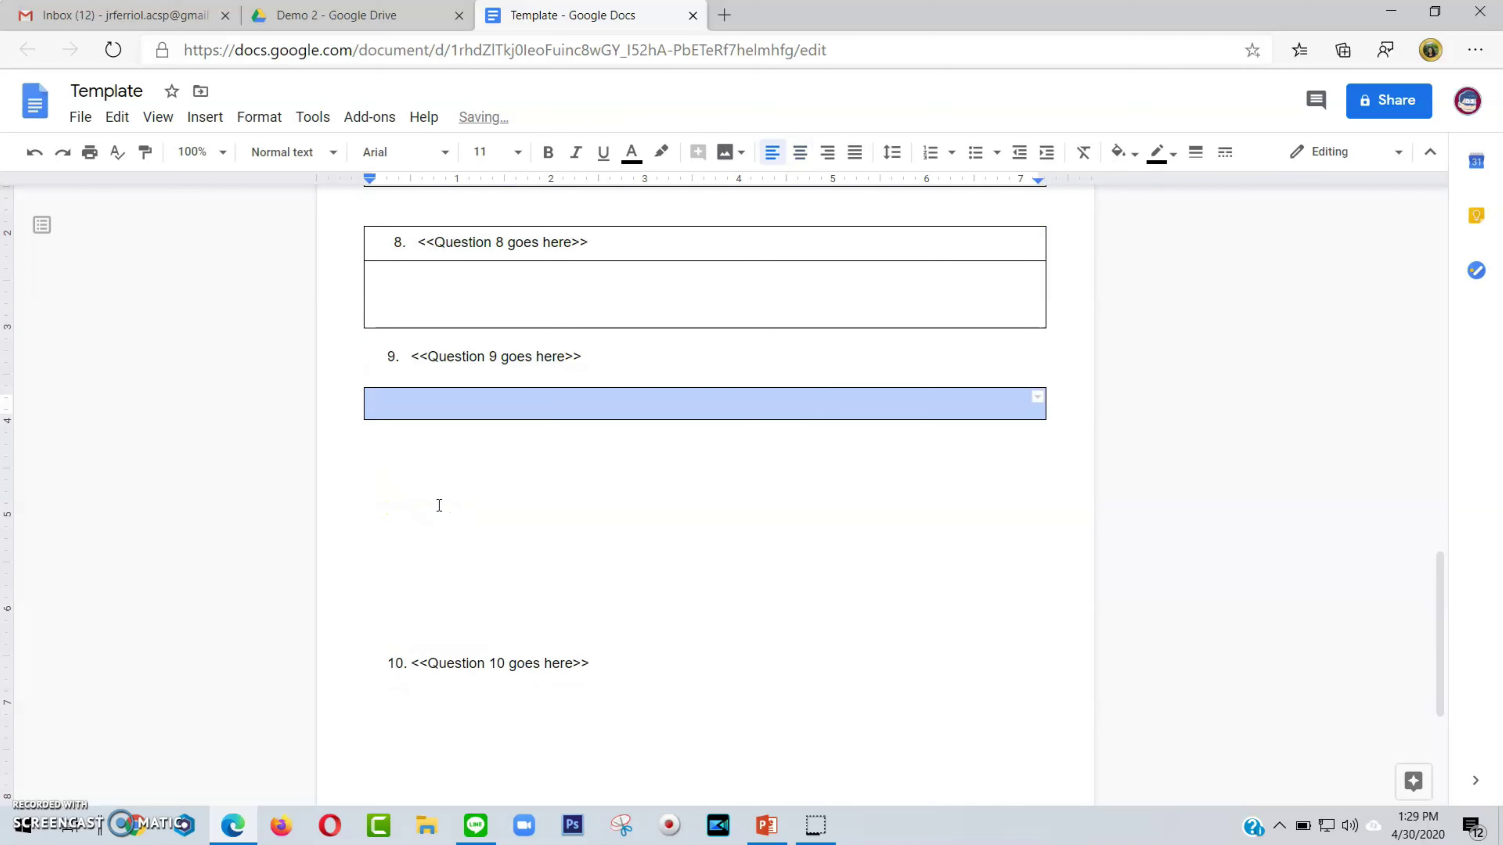
pyautogui.click(386, 623)
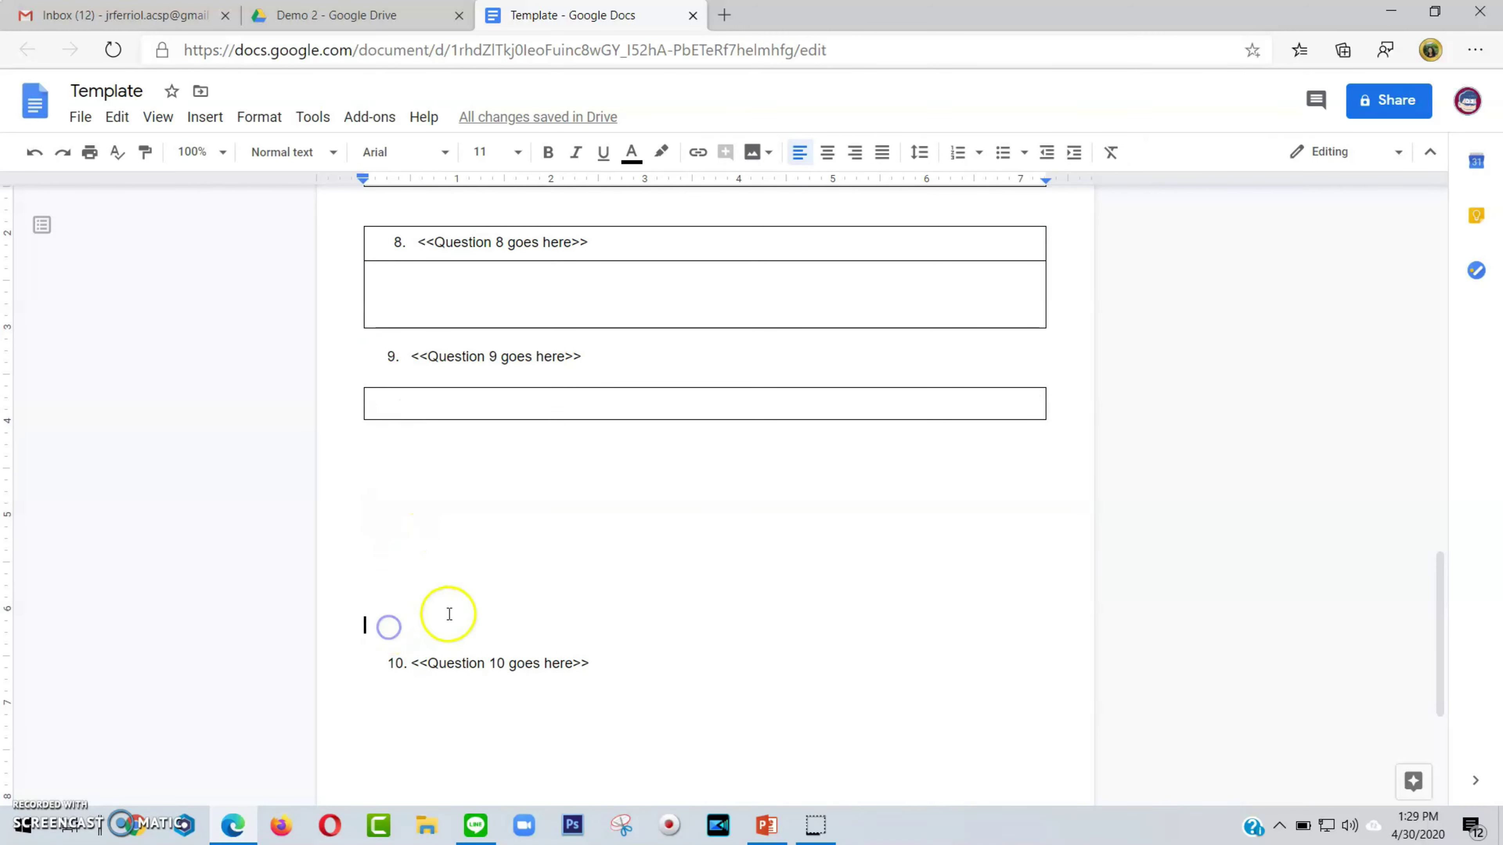
pyautogui.press('BackSpace')
pyautogui.press('BackSpace')
pyautogui.press('BackSpace')
pyautogui.press('BackSpace')
pyautogui.click(439, 407)
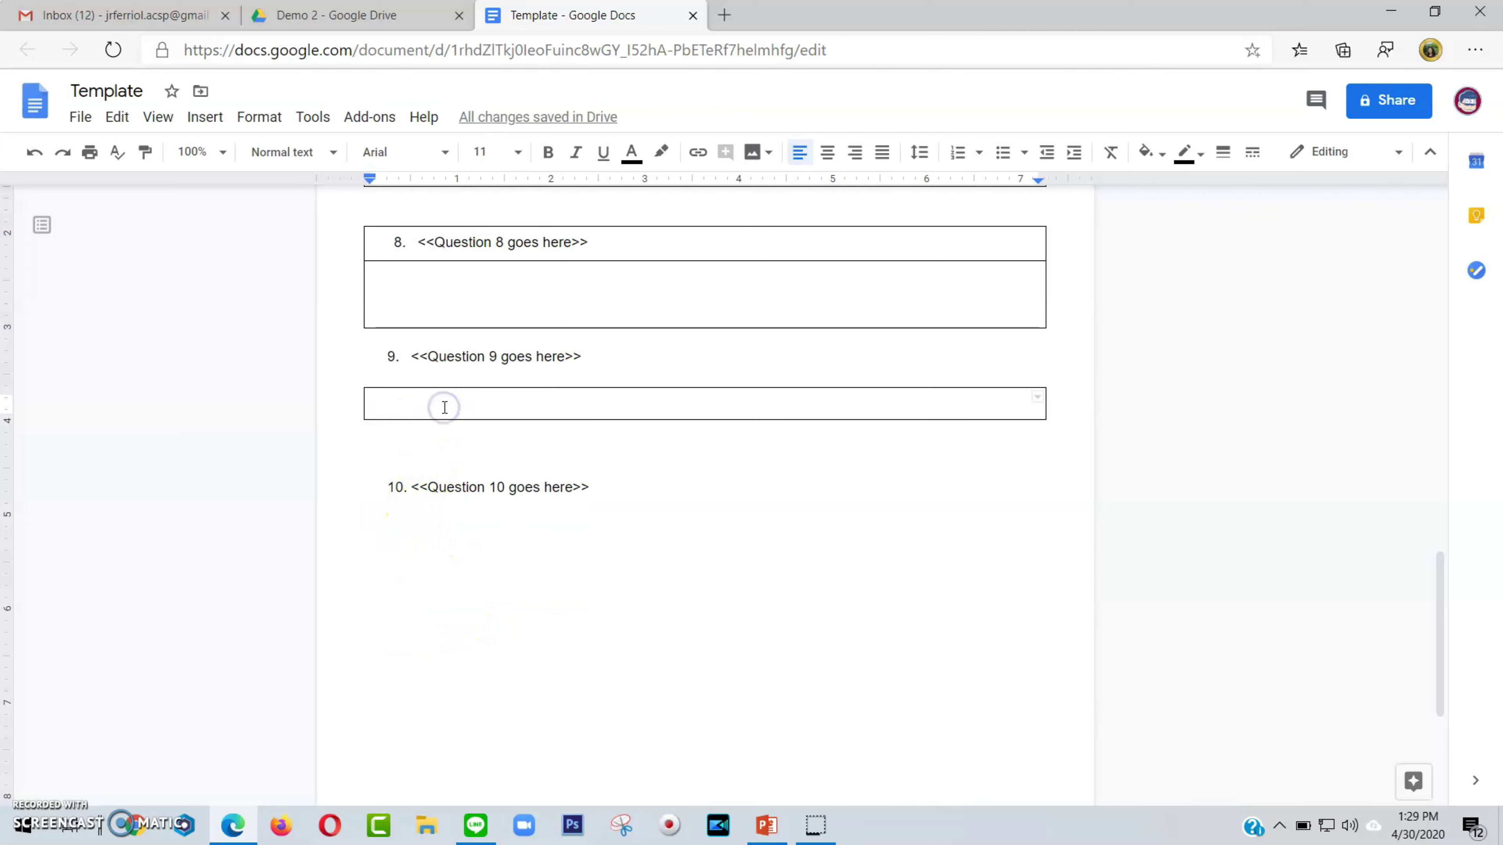
pyautogui.press('Return')
pyautogui.press('Return')
pyautogui.press('Return')
pyautogui.press('Return')
pyautogui.press('Return')
pyautogui.click(406, 658)
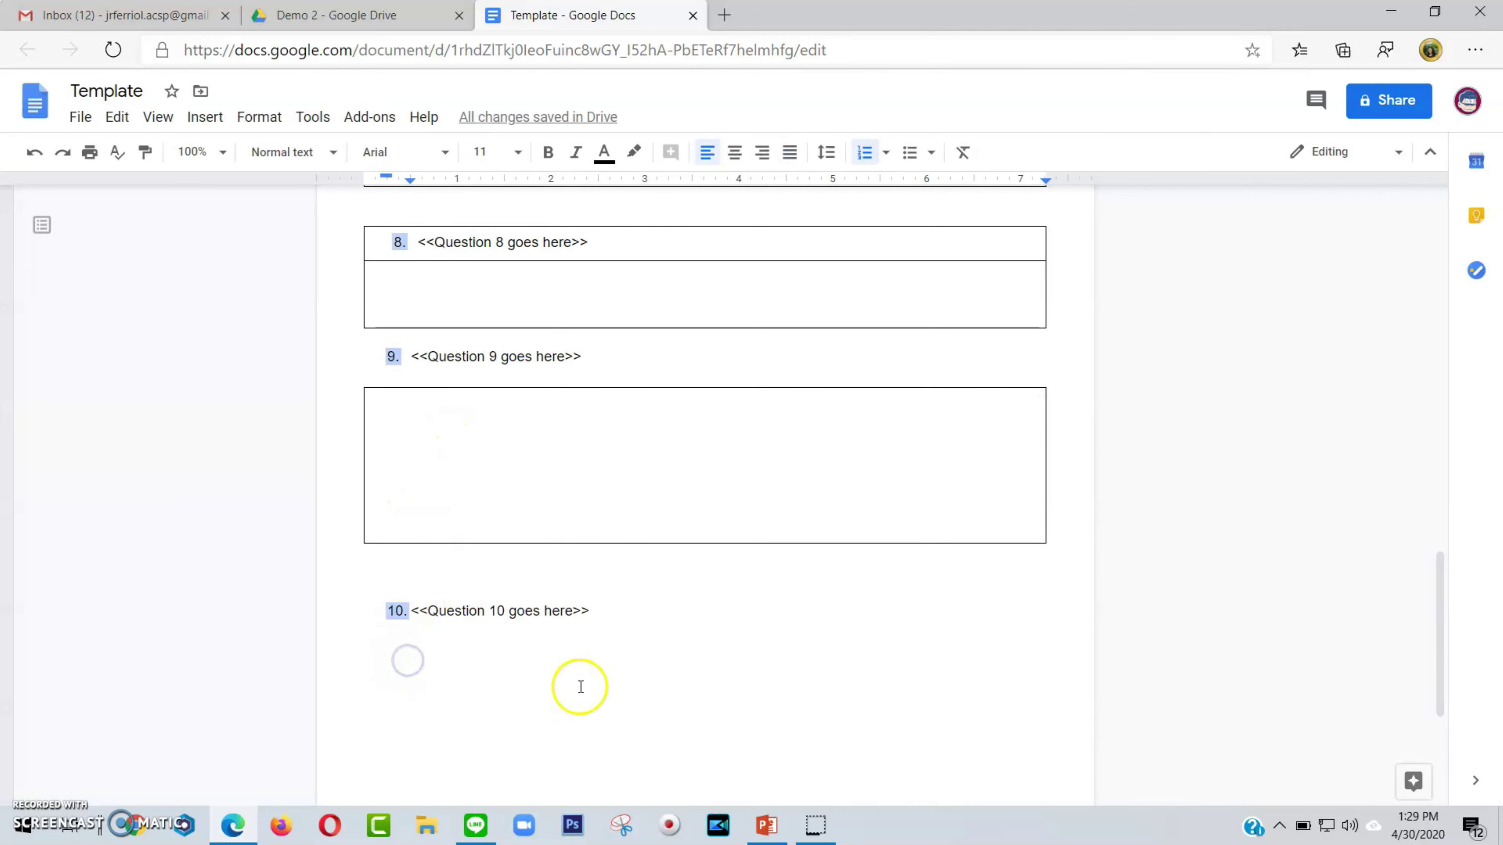
# Insert a tall one-cell answer box below question 10 and review the questions.
pyautogui.click(617, 617)
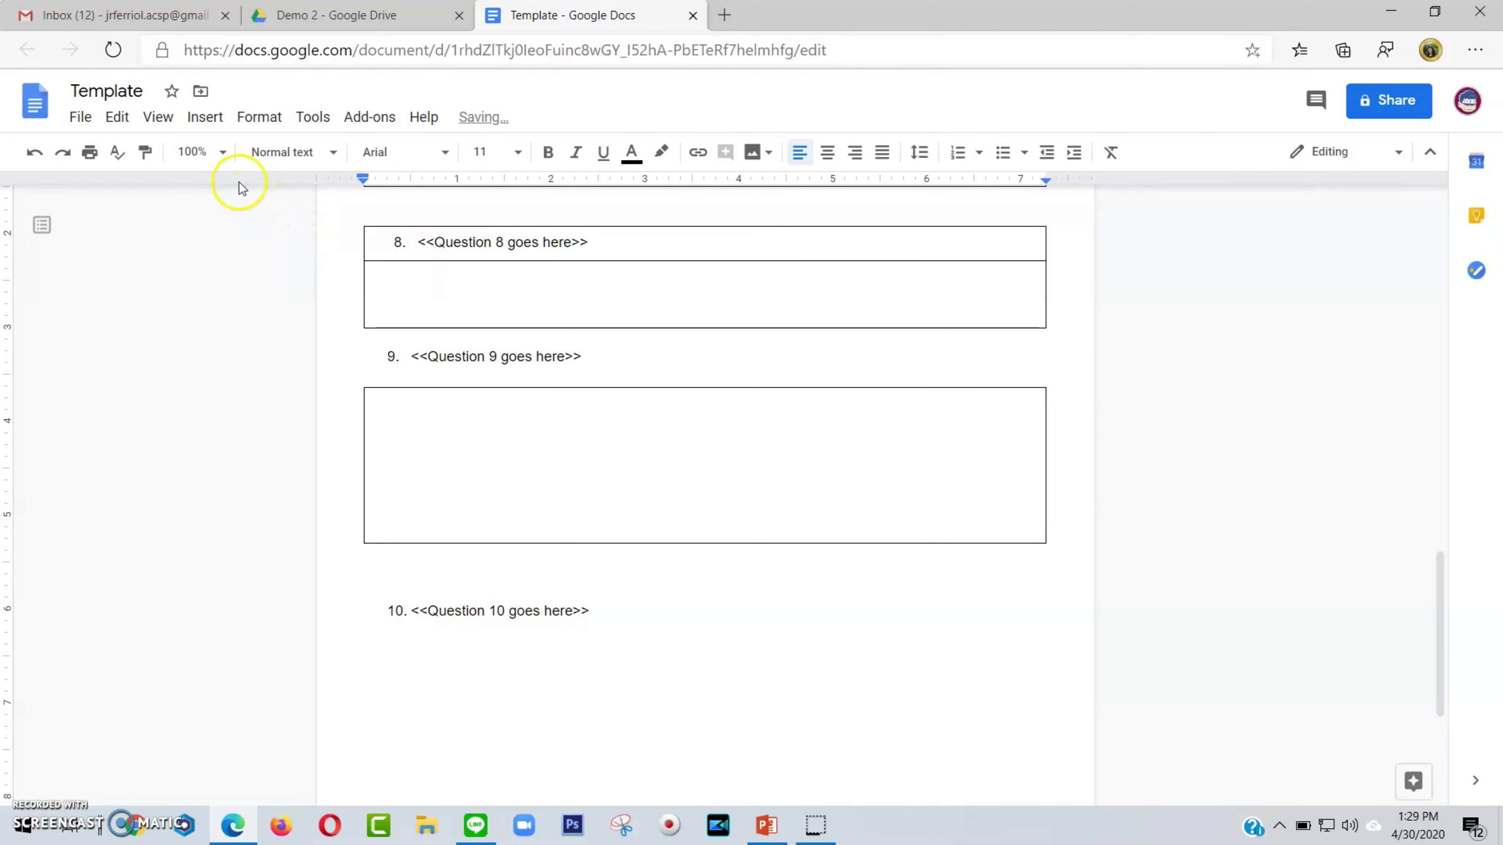
pyautogui.click(205, 117)
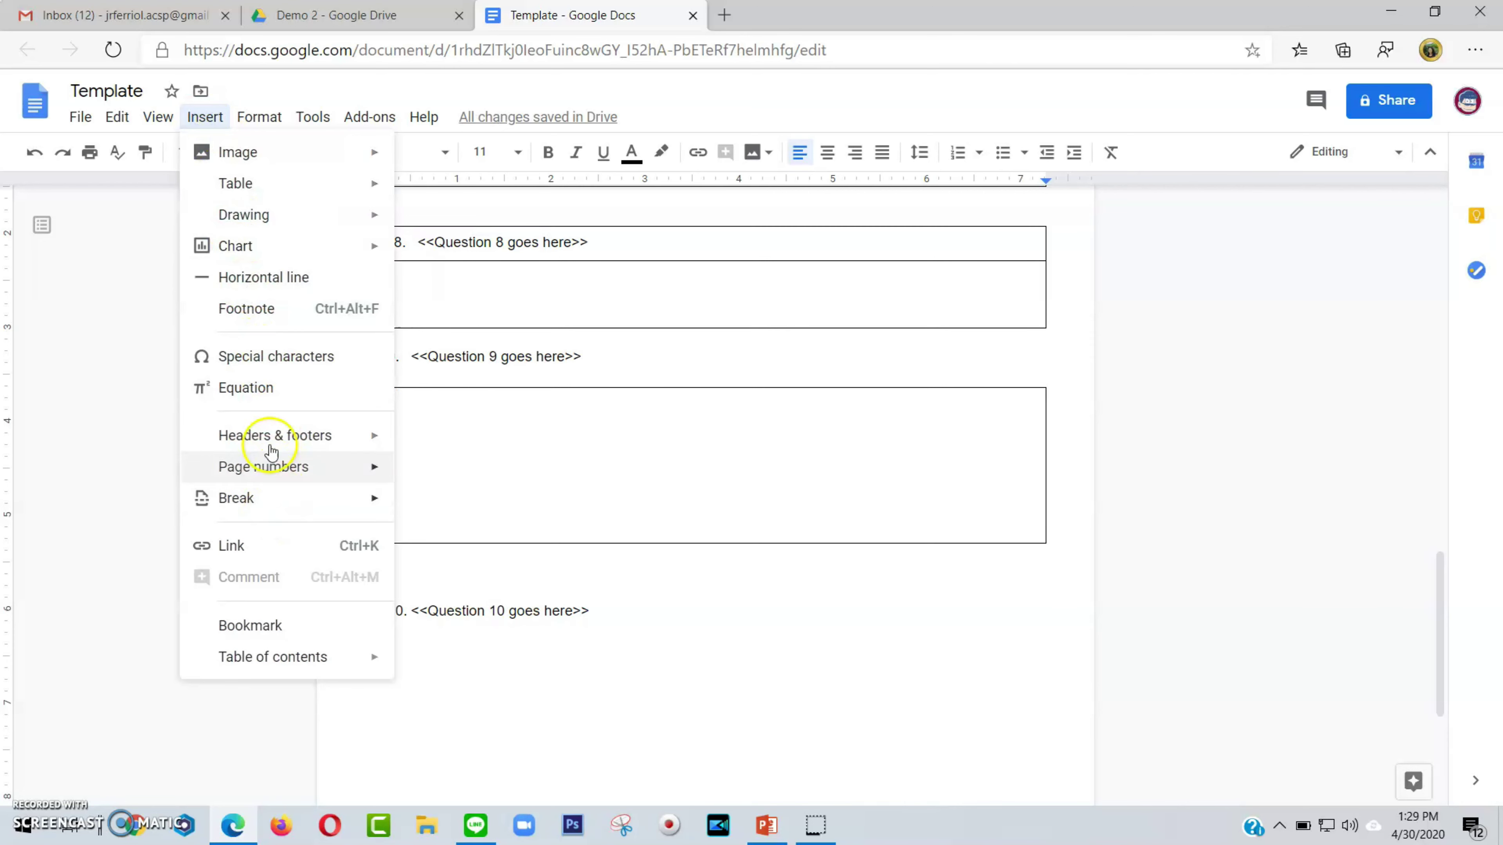
pyautogui.moveTo(237, 152)
pyautogui.moveTo(236, 183)
pyautogui.click(404, 193)
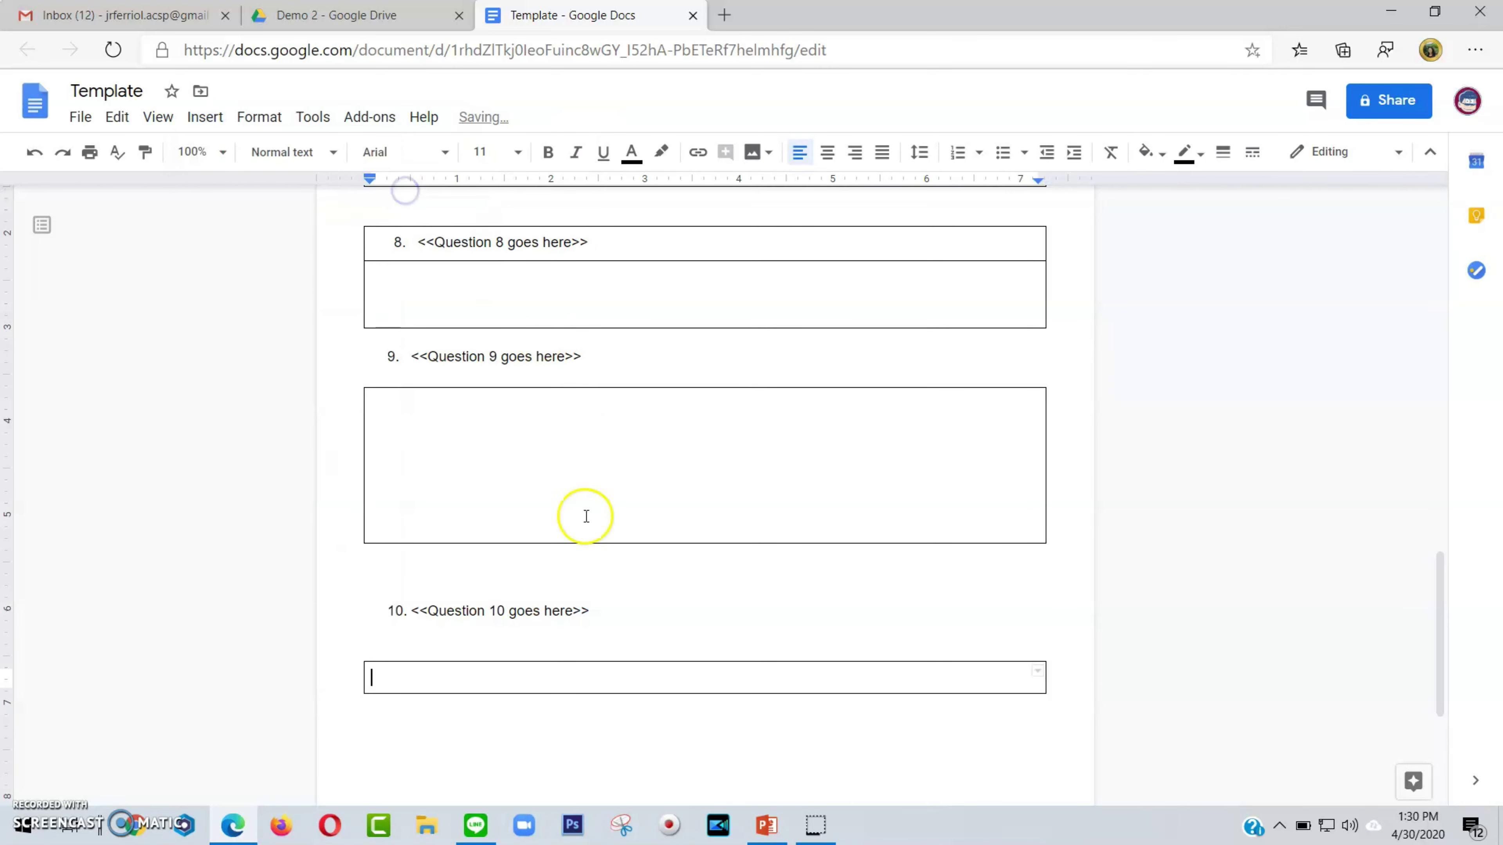
pyautogui.click(459, 660)
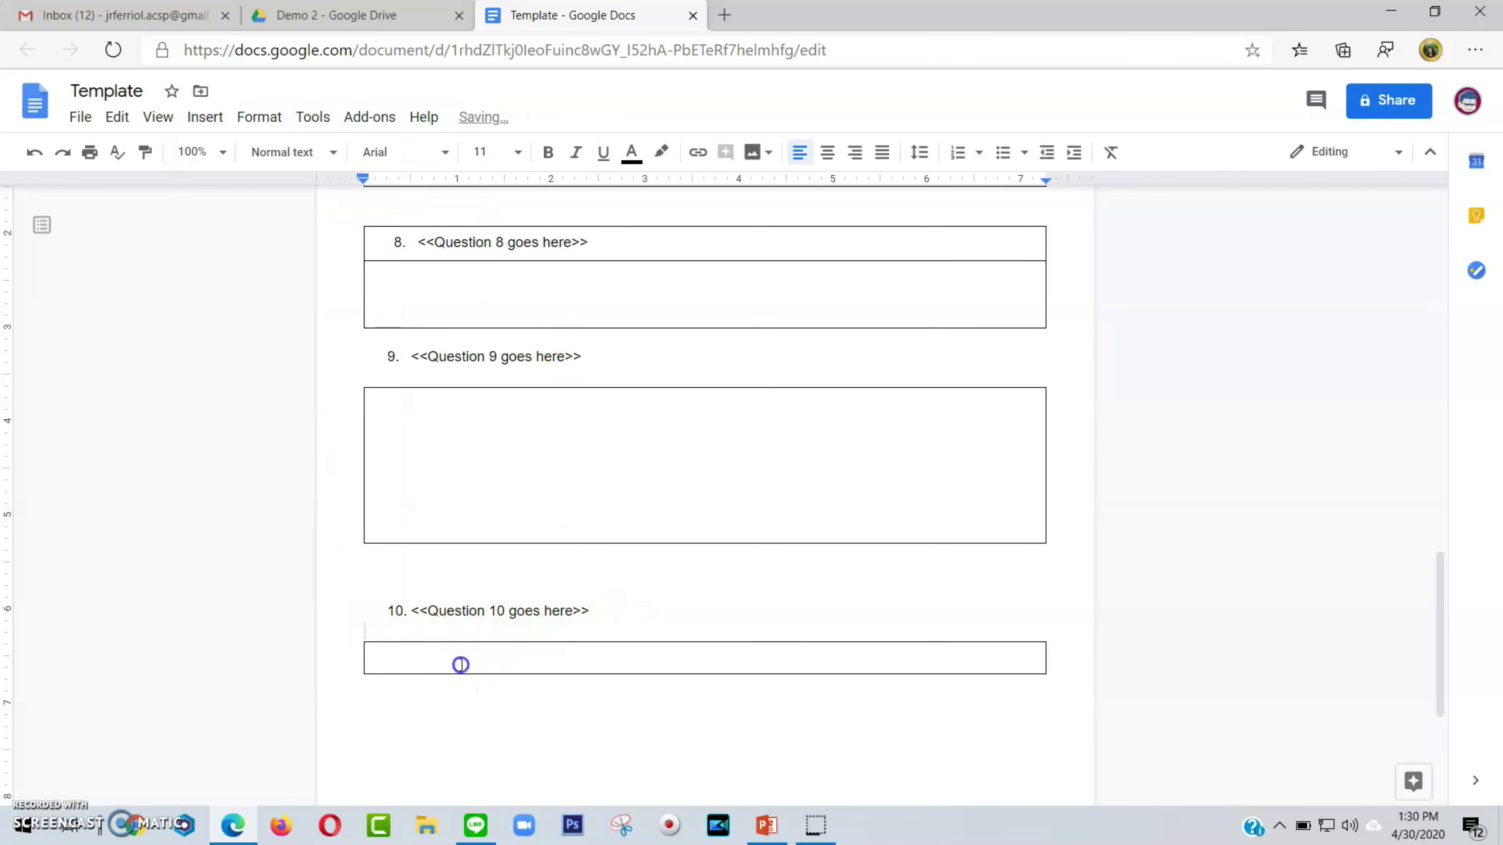
pyautogui.press('Return')
pyautogui.press('Return')
pyautogui.press('Return')
pyautogui.press('Return')
pyautogui.scroll(-3, 738, 537)
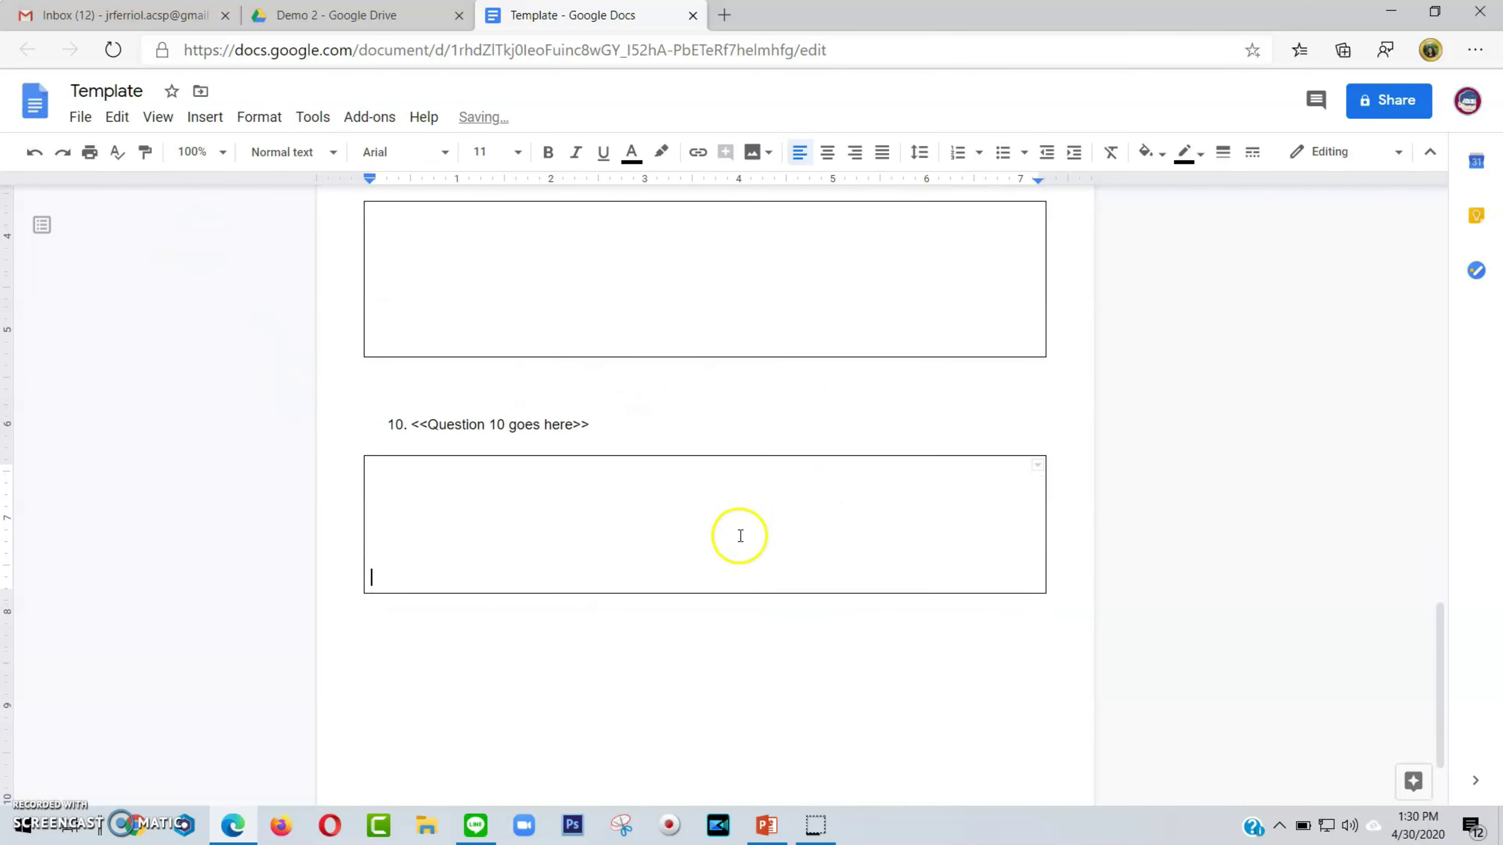
pyautogui.scroll(5, 677, 530)
pyautogui.scroll(8, 677, 530)
pyautogui.scroll(-3, 895, 480)
pyautogui.scroll(-7, 547, 355)
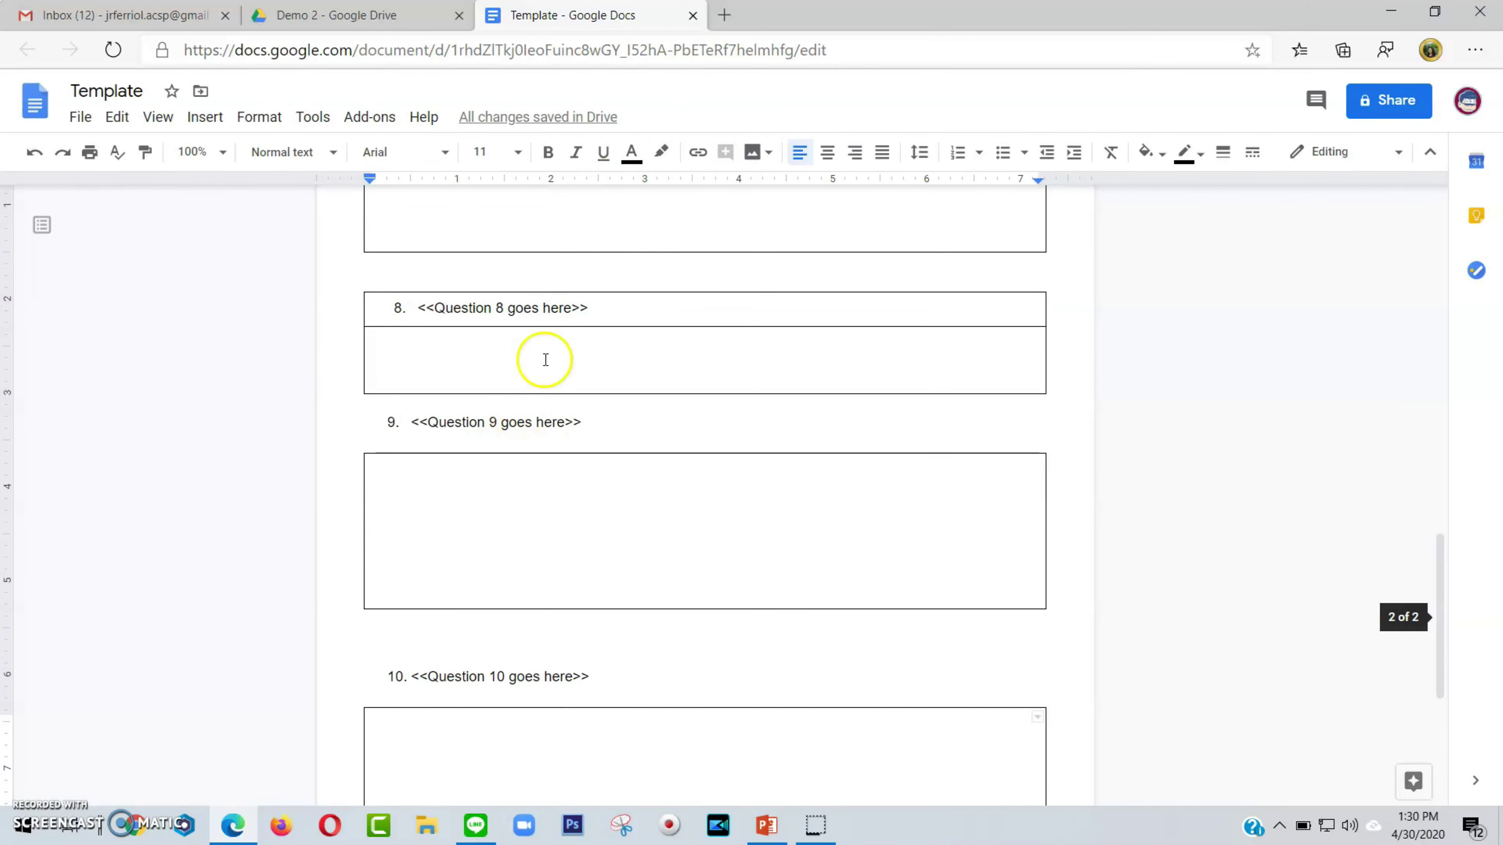
pyautogui.click(663, 439)
# Close the Template tab and open the Demo 2 'Question Bank' spreadsheet in Sheets.
pyautogui.scroll(10, 662, 438)
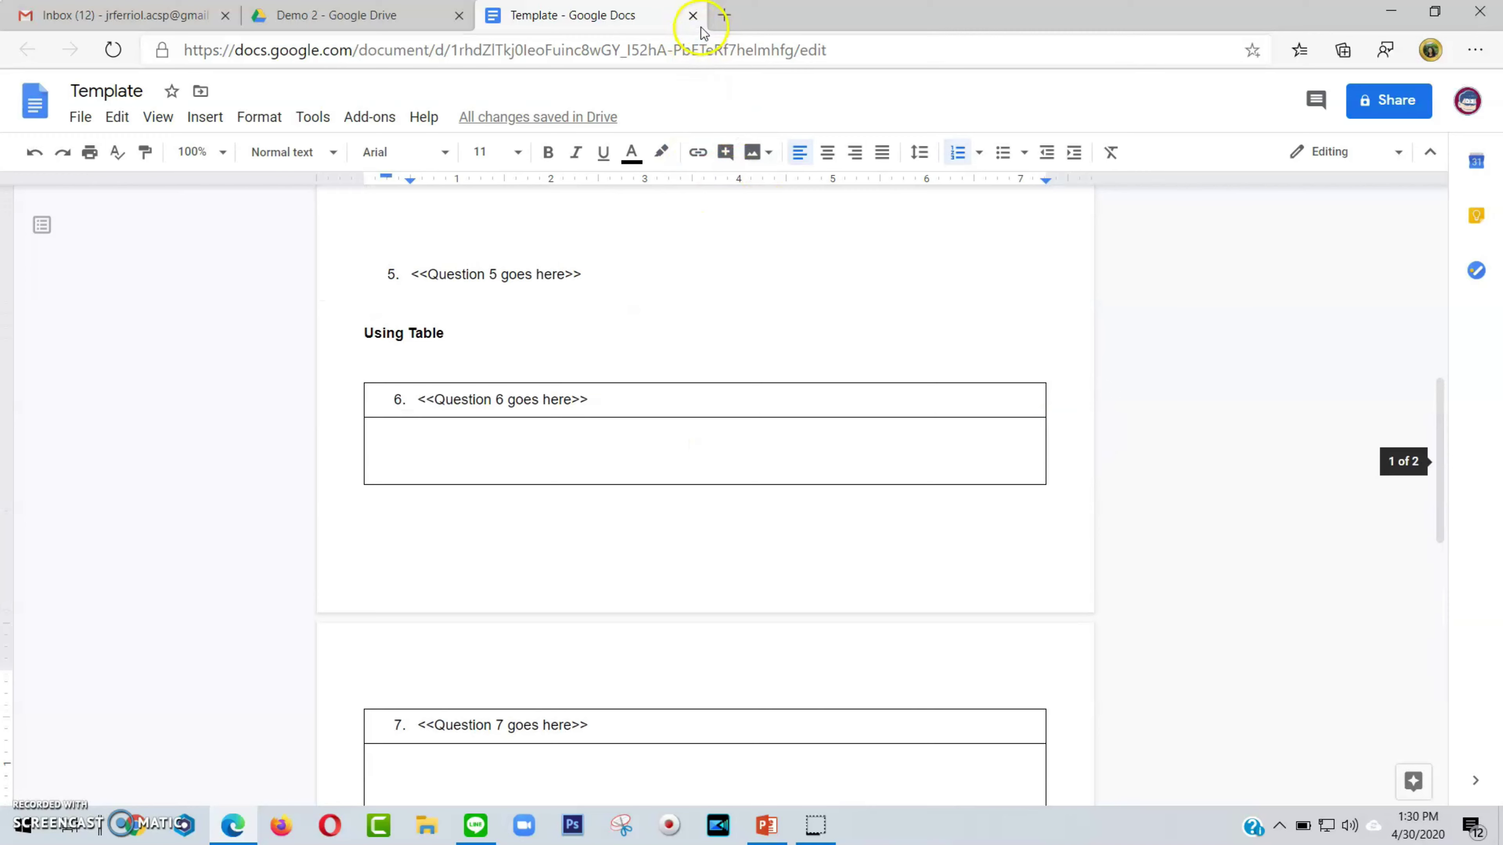
pyautogui.scroll(15, 699, 266)
pyautogui.click(693, 14)
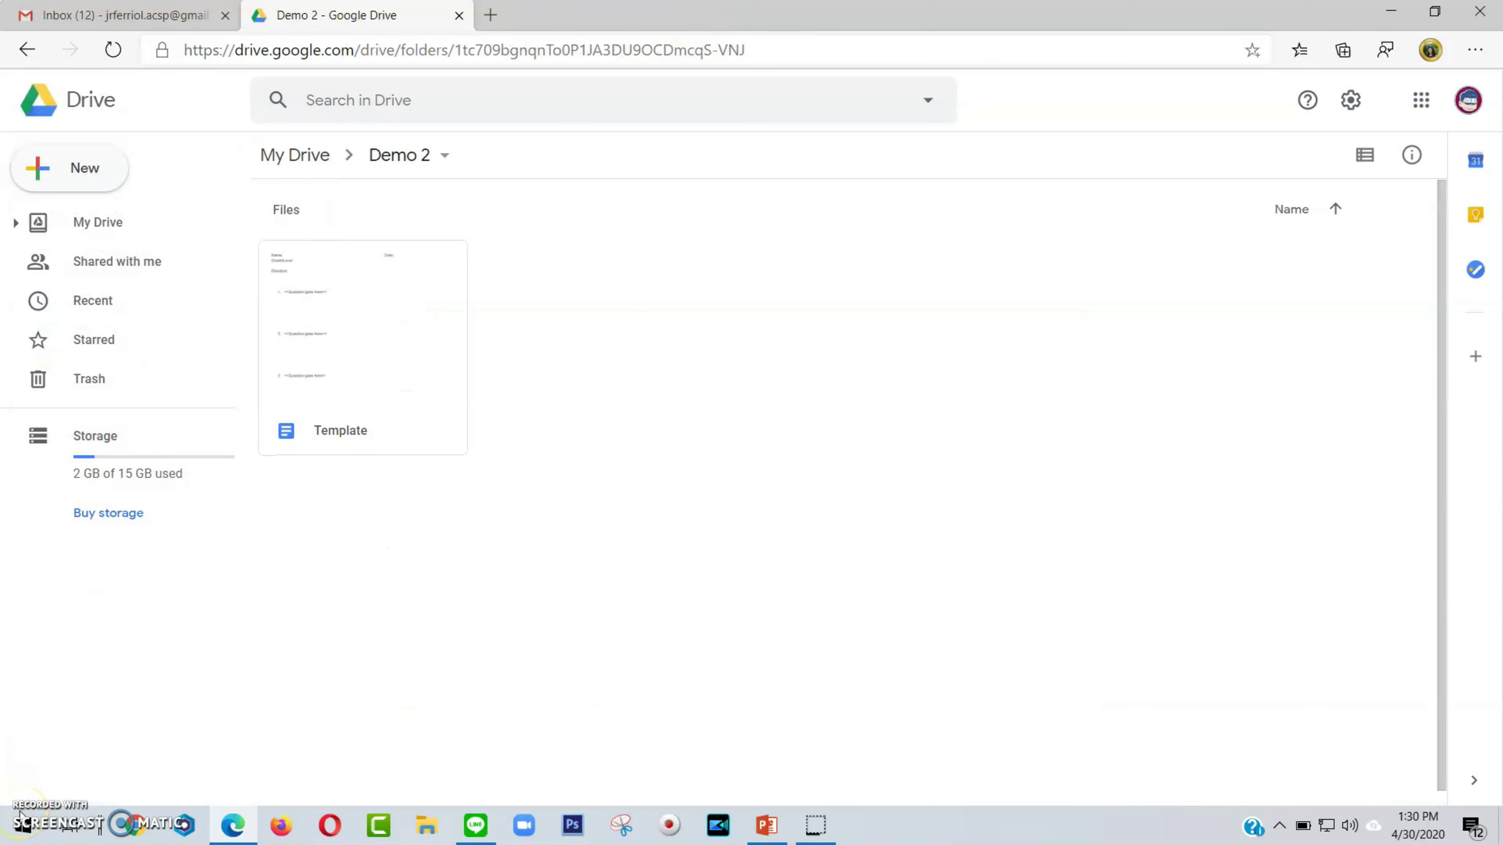
pyautogui.doubleClick(373, 376)
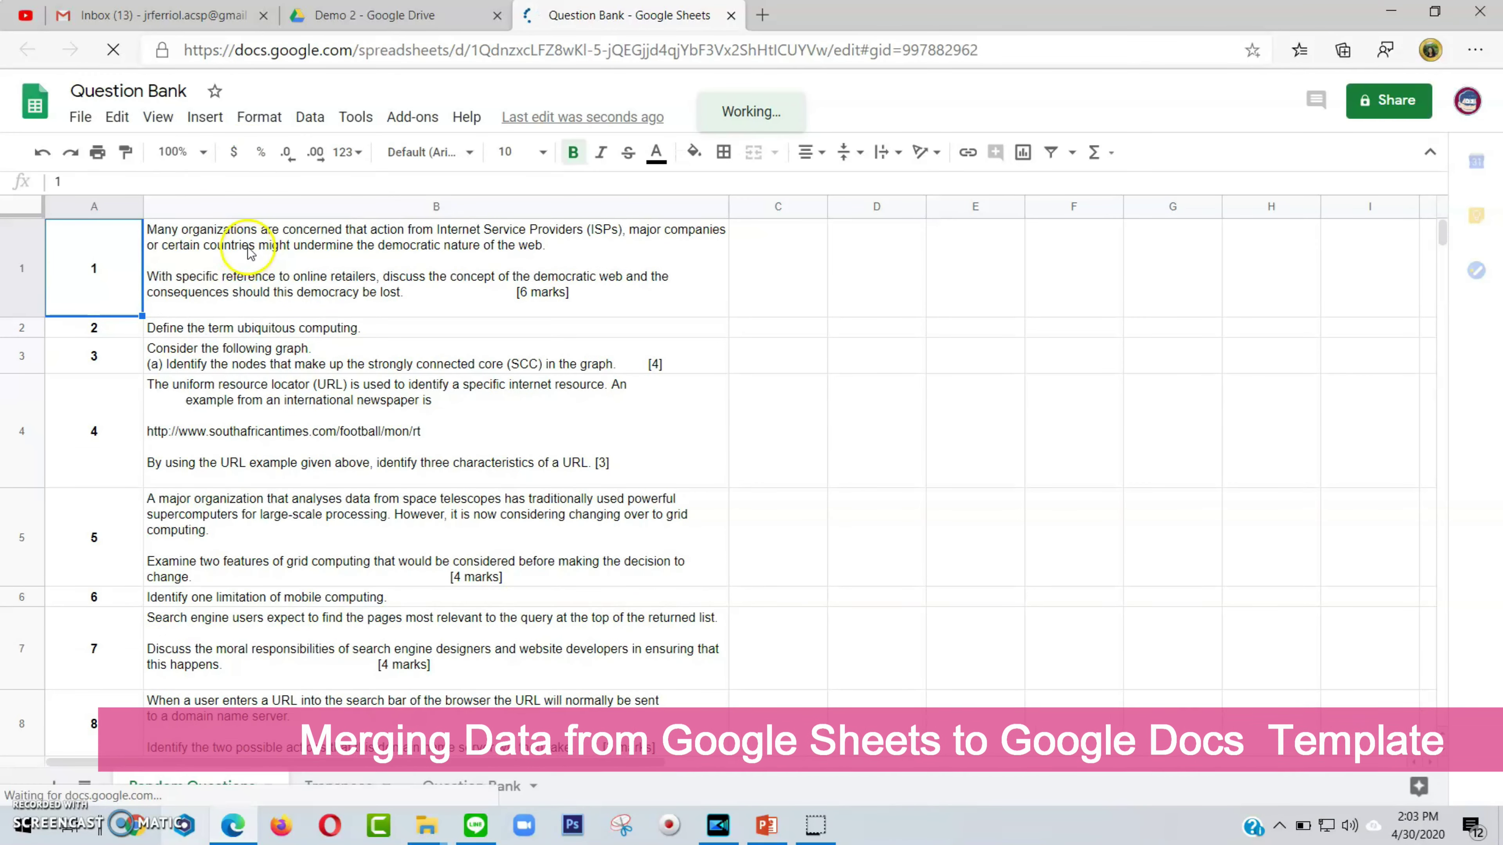
# Launch AutoCrat from the Add-ons menu, dismissing a Drive notification along the way.
pyautogui.click(408, 118)
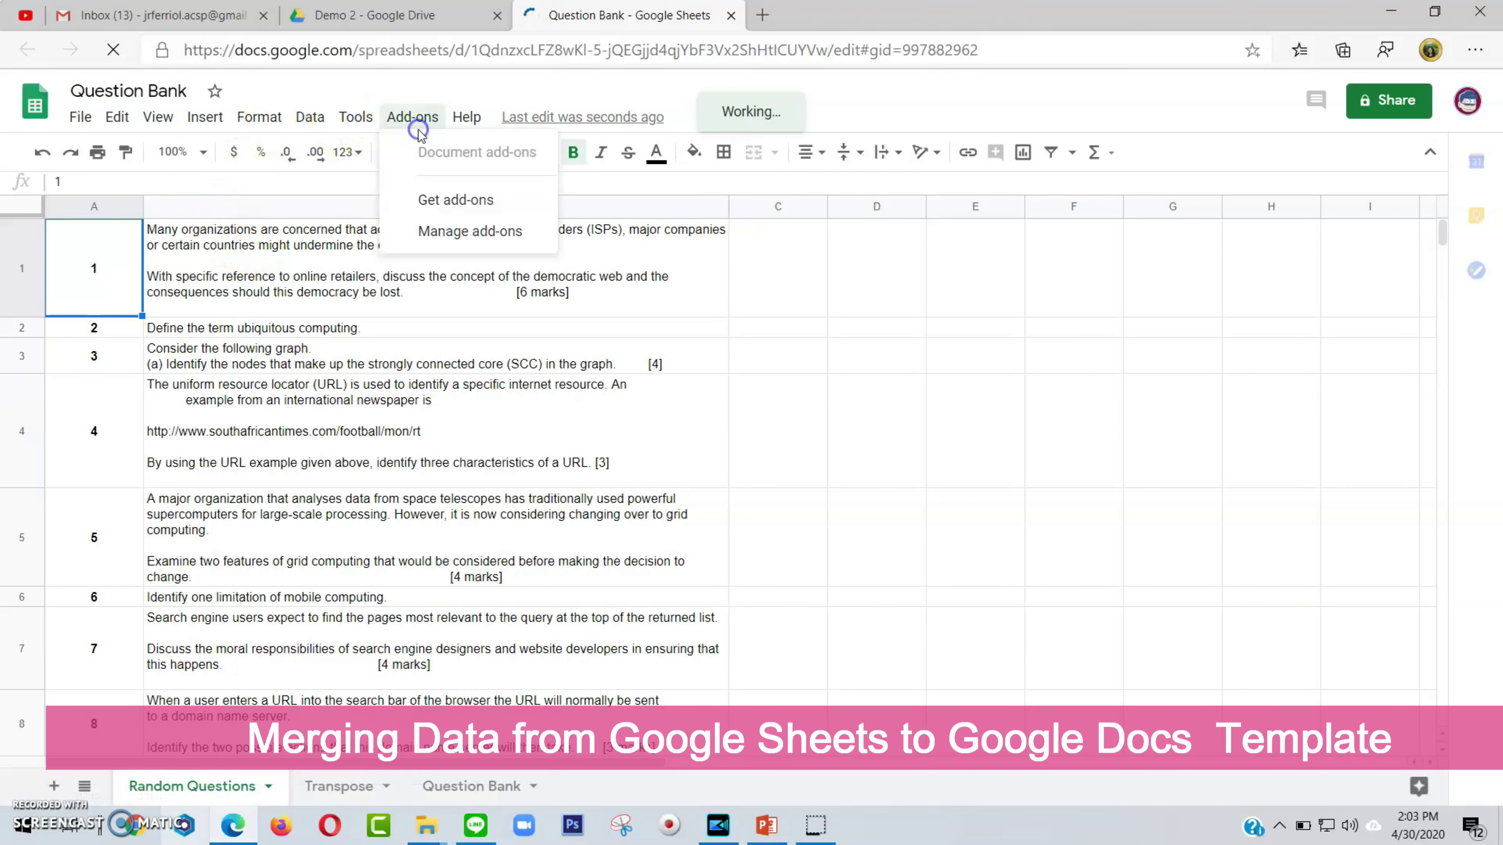
pyautogui.click(1465, 576)
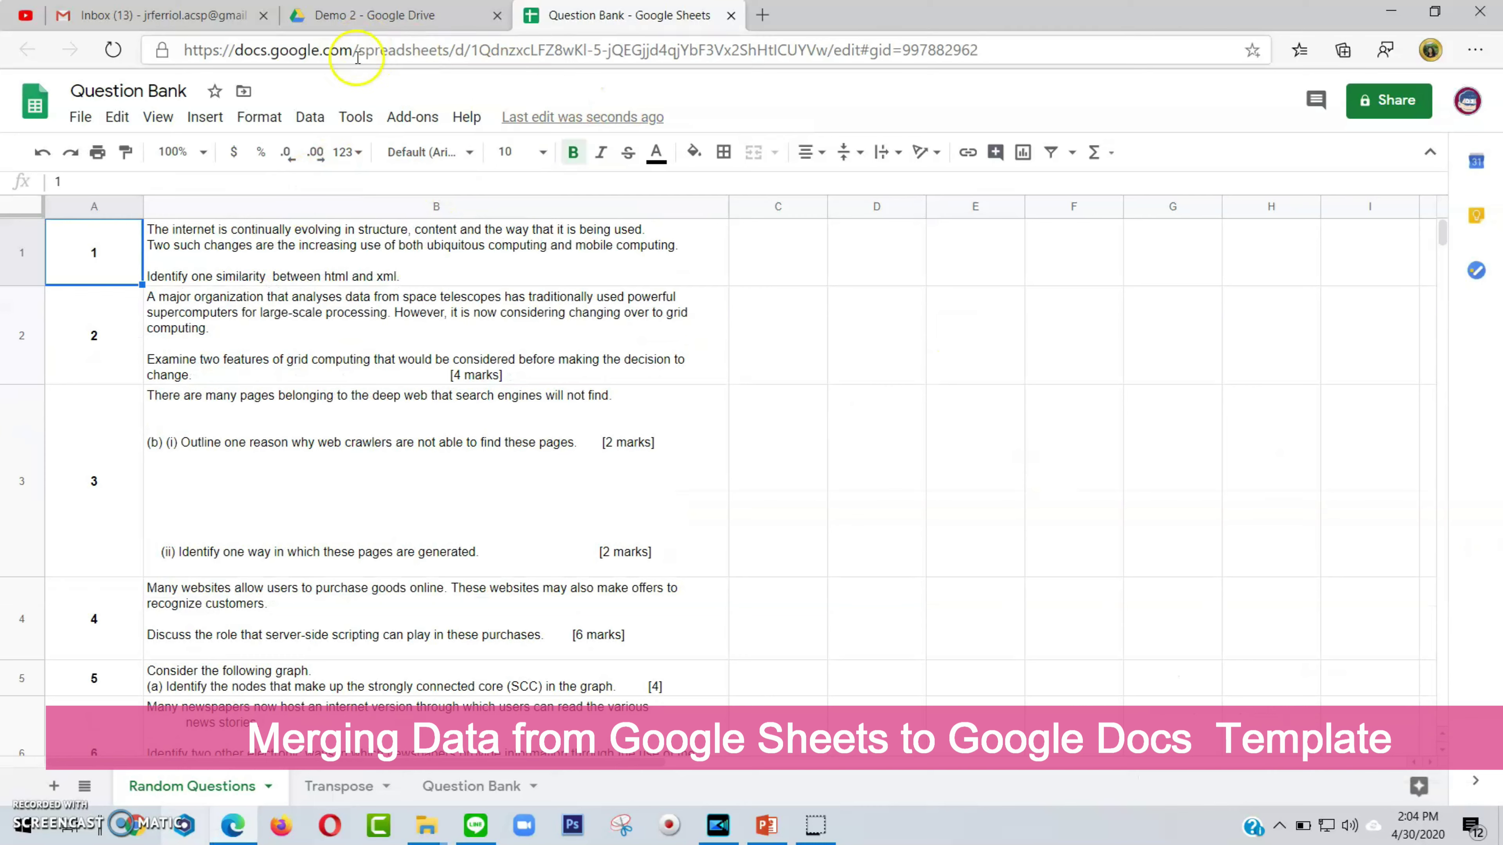
pyautogui.click(413, 116)
pyautogui.moveTo(442, 191)
pyautogui.click(635, 200)
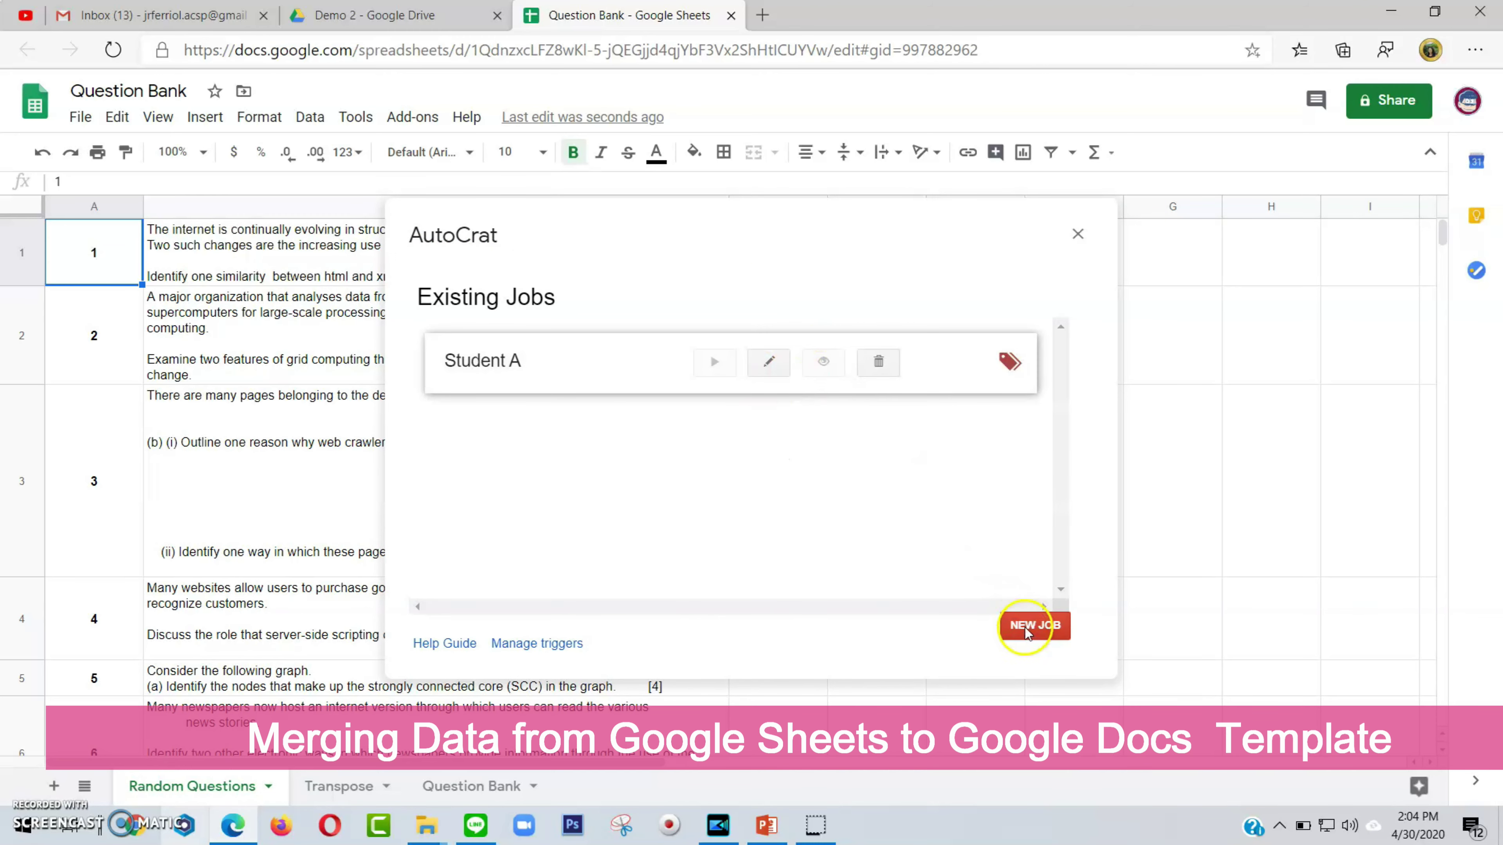
# Create a new AutoCrat job named for the first student, using the Template document from Drive.
pyautogui.click(1026, 630)
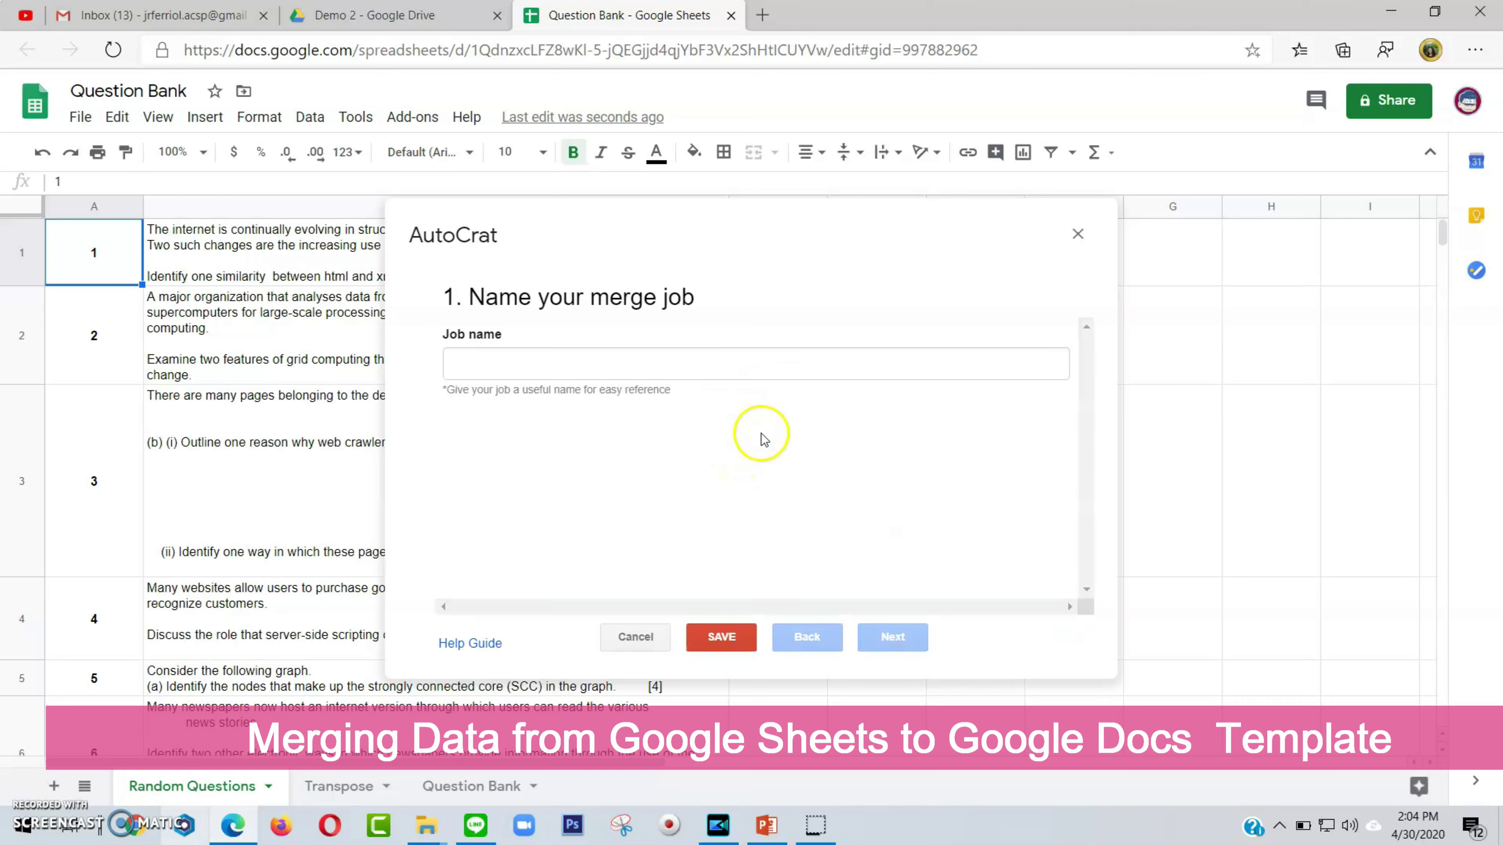
pyautogui.click(717, 371)
pyautogui.write('John')
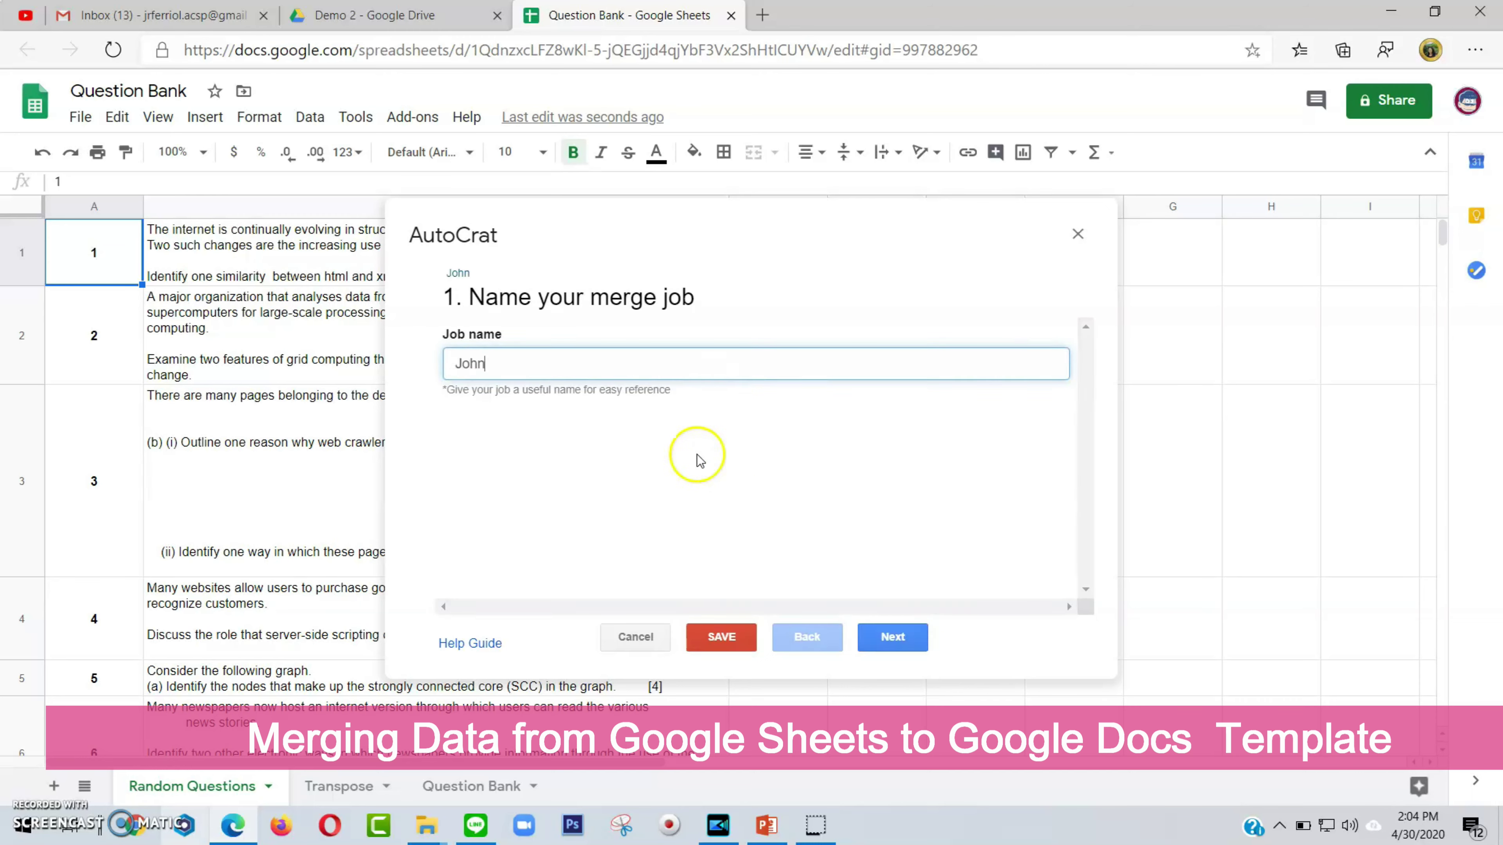
pyautogui.click(865, 632)
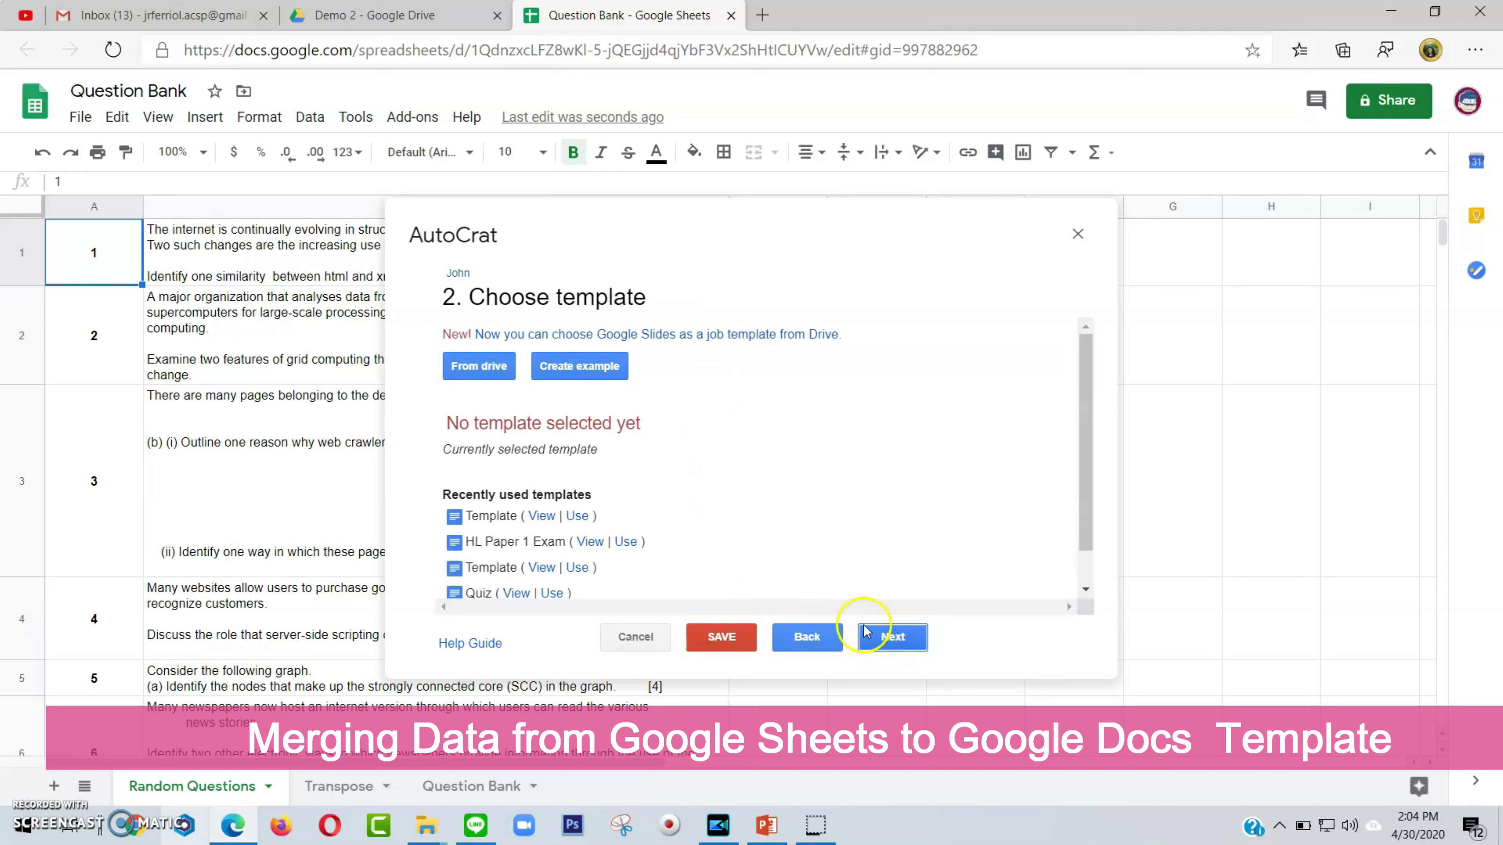
pyautogui.click(482, 359)
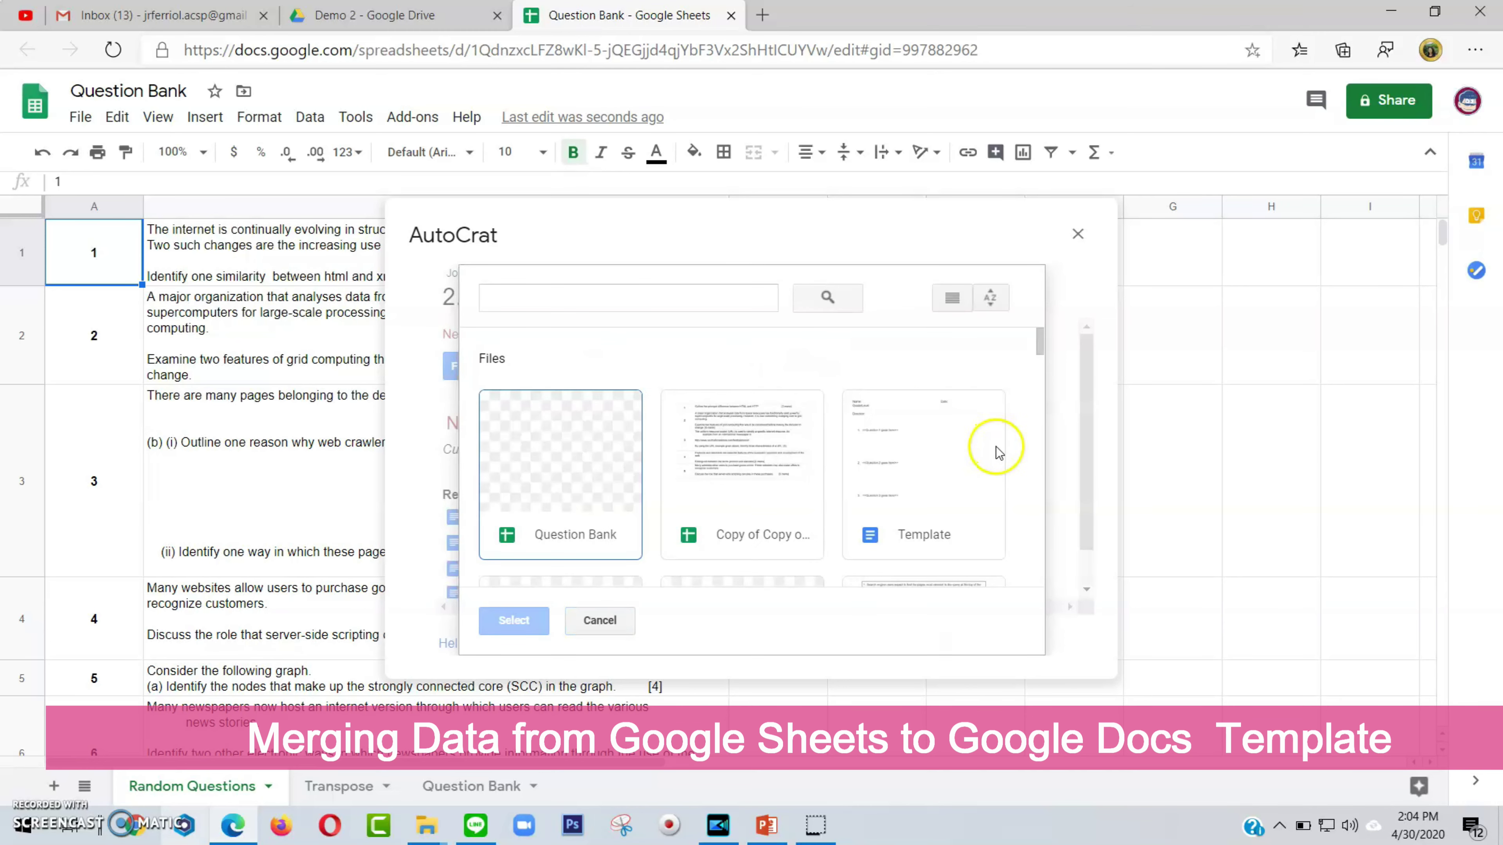
pyautogui.click(946, 464)
pyautogui.click(513, 620)
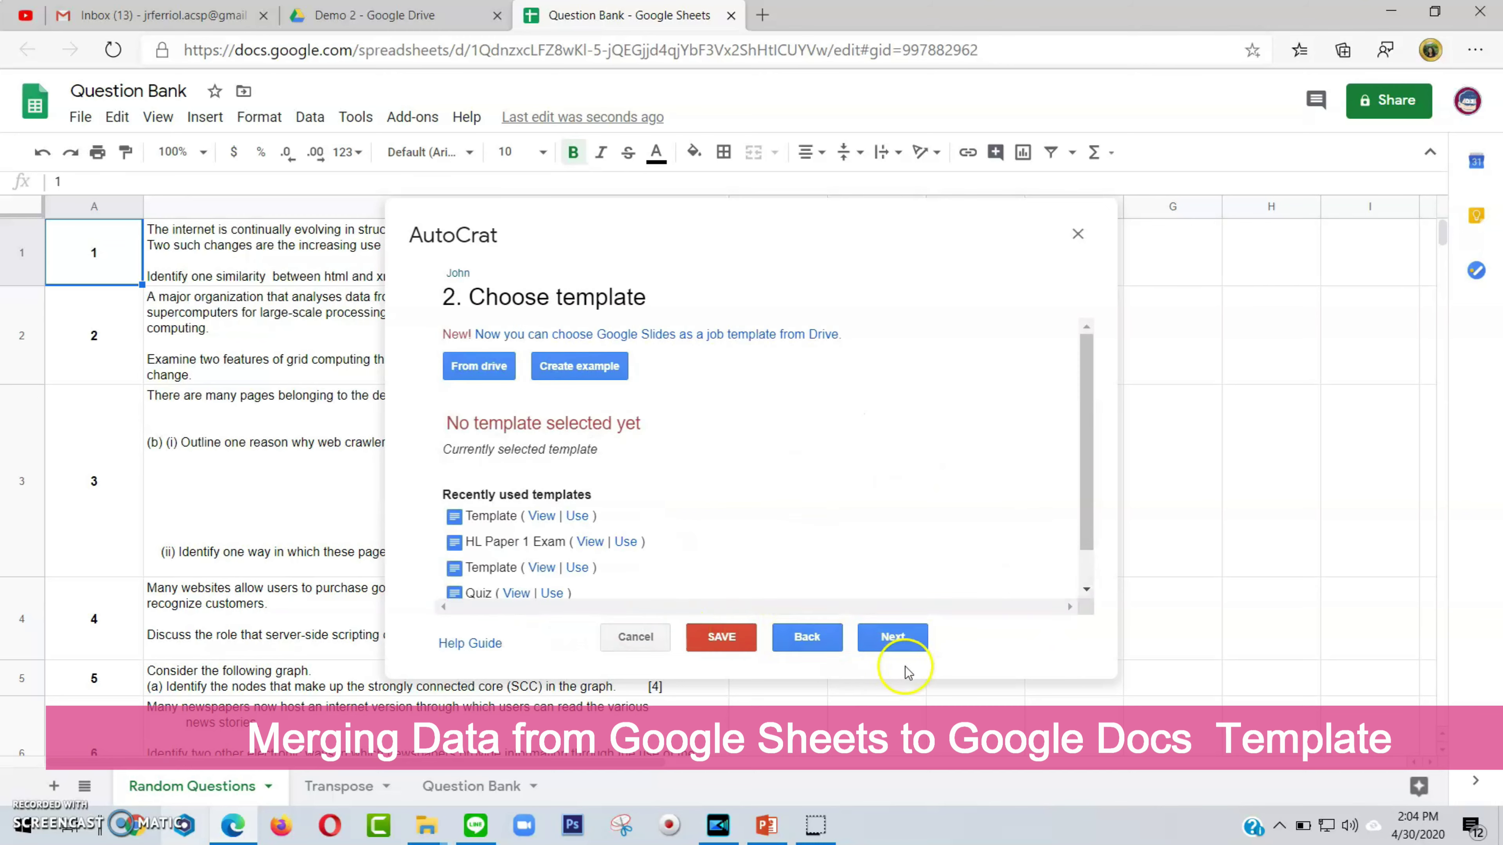
pyautogui.click(883, 638)
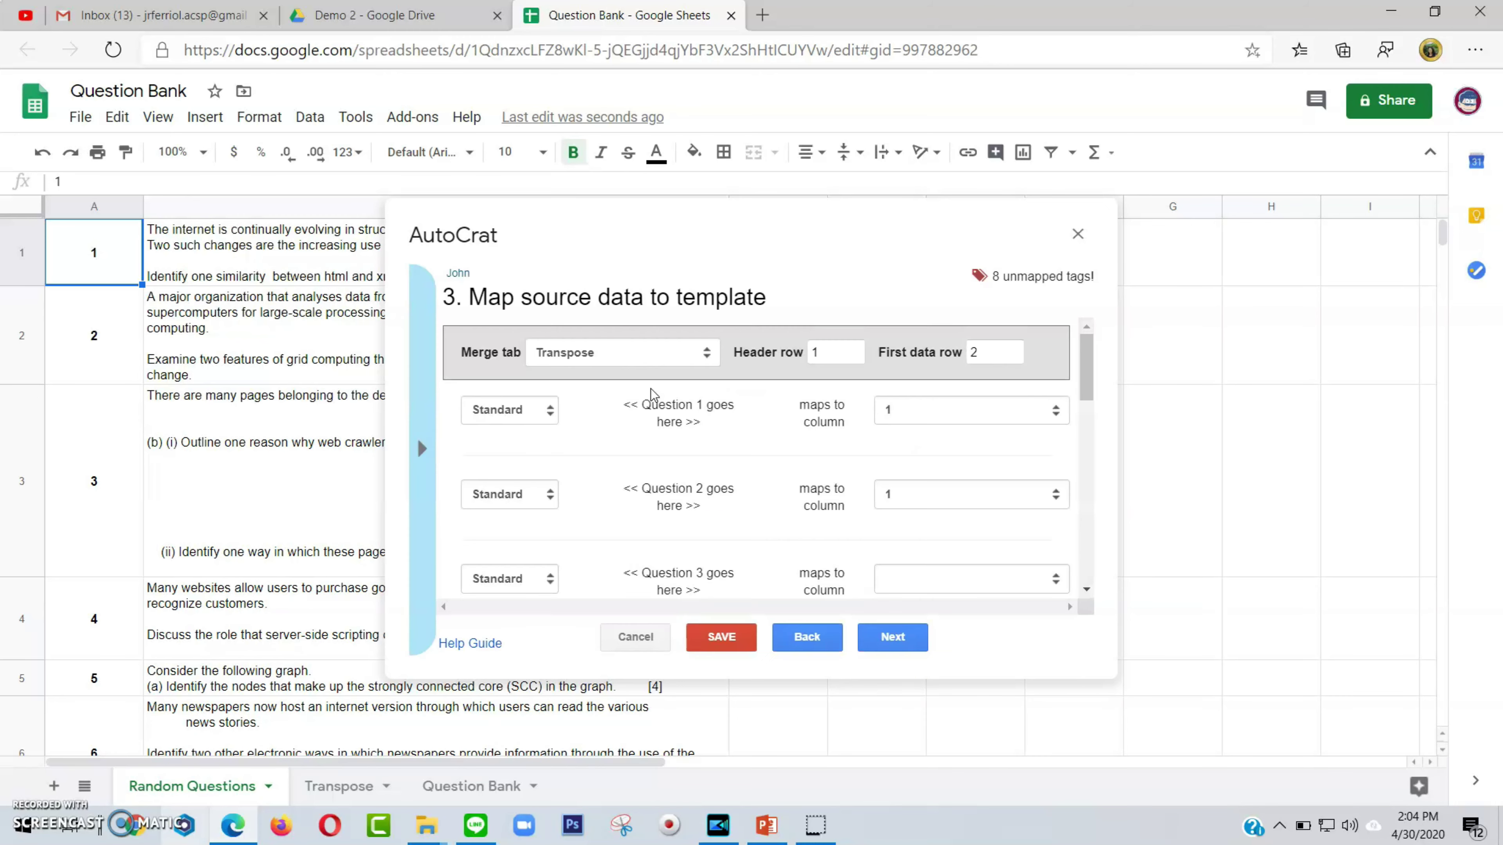
# Map the Question 1–5 tags to columns 1–5.
pyautogui.click(911, 410)
pyautogui.click(888, 428)
pyautogui.click(884, 491)
pyautogui.click(899, 533)
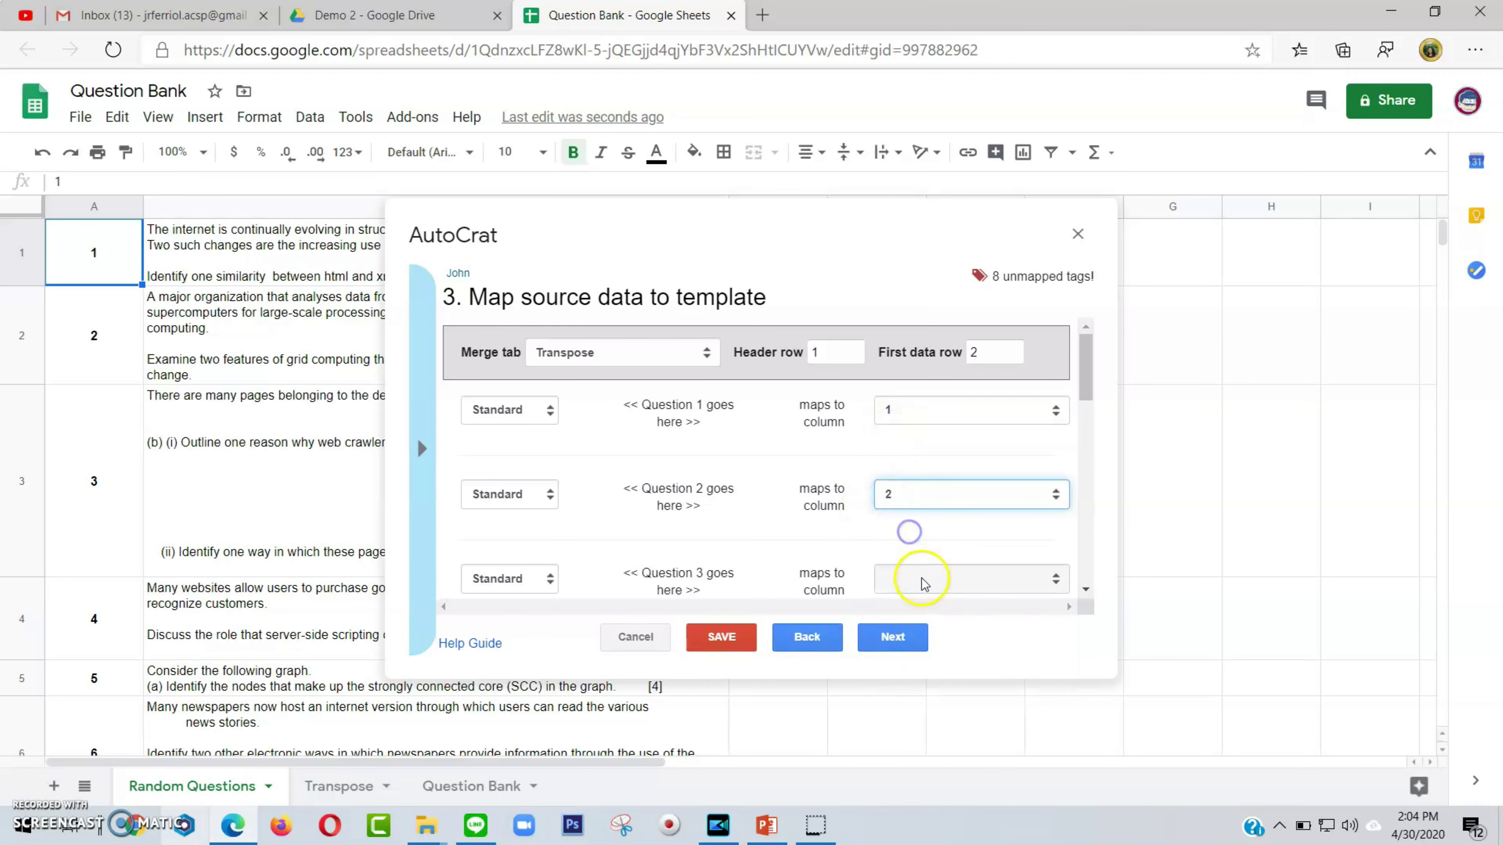
pyautogui.click(916, 578)
pyautogui.click(949, 461)
pyautogui.click(912, 439)
pyautogui.click(912, 527)
pyautogui.click(923, 464)
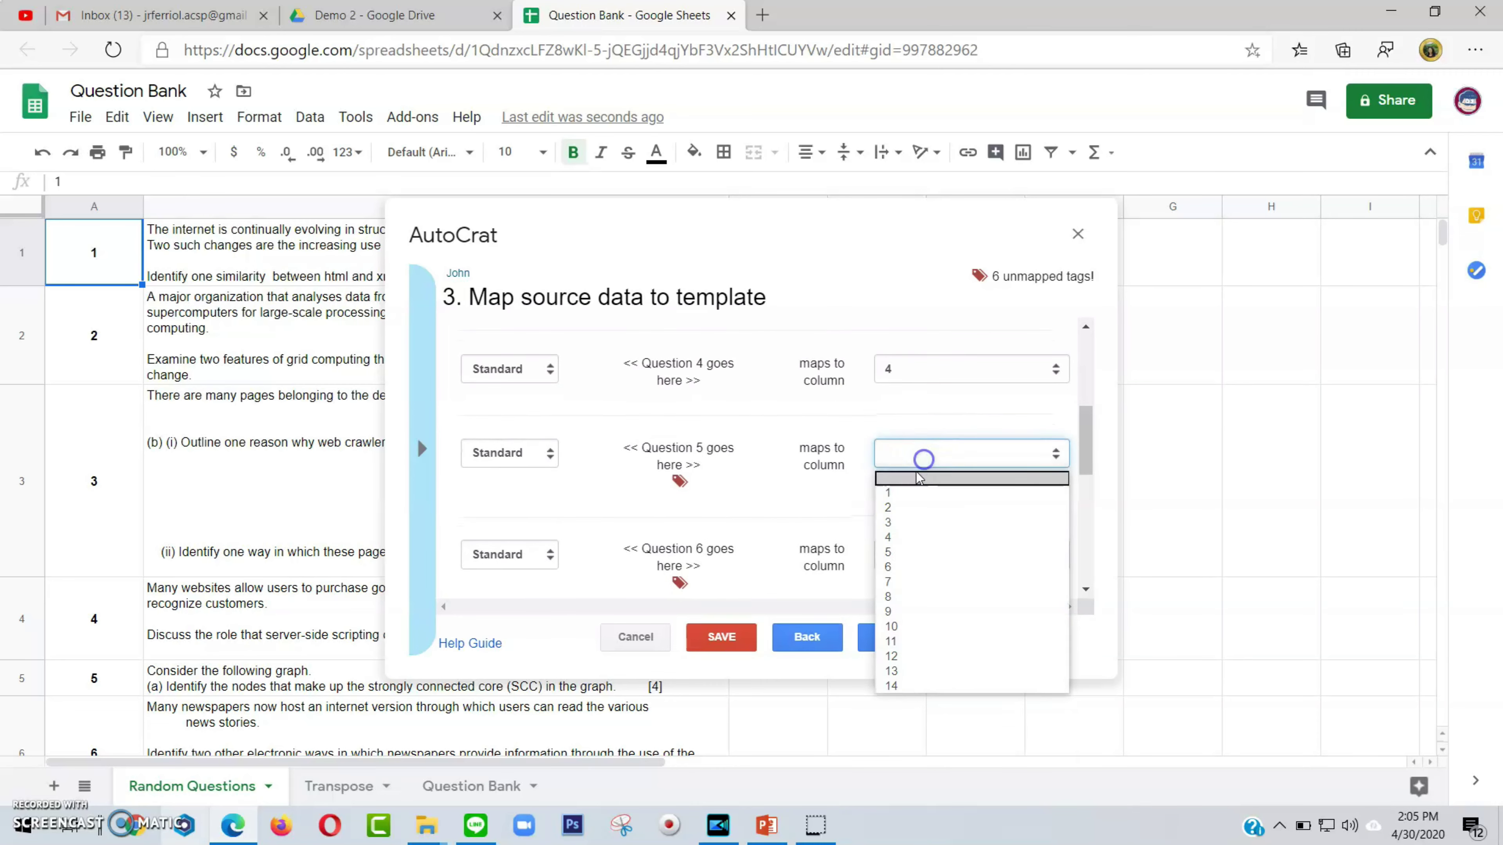
pyautogui.click(906, 560)
# Map the Question 6–10 tags to columns 6–10.
pyautogui.click(906, 536)
pyautogui.click(890, 650)
pyautogui.click(899, 493)
pyautogui.click(905, 619)
pyautogui.click(910, 496)
pyautogui.click(889, 628)
pyautogui.click(899, 461)
pyautogui.click(889, 610)
pyautogui.click(912, 527)
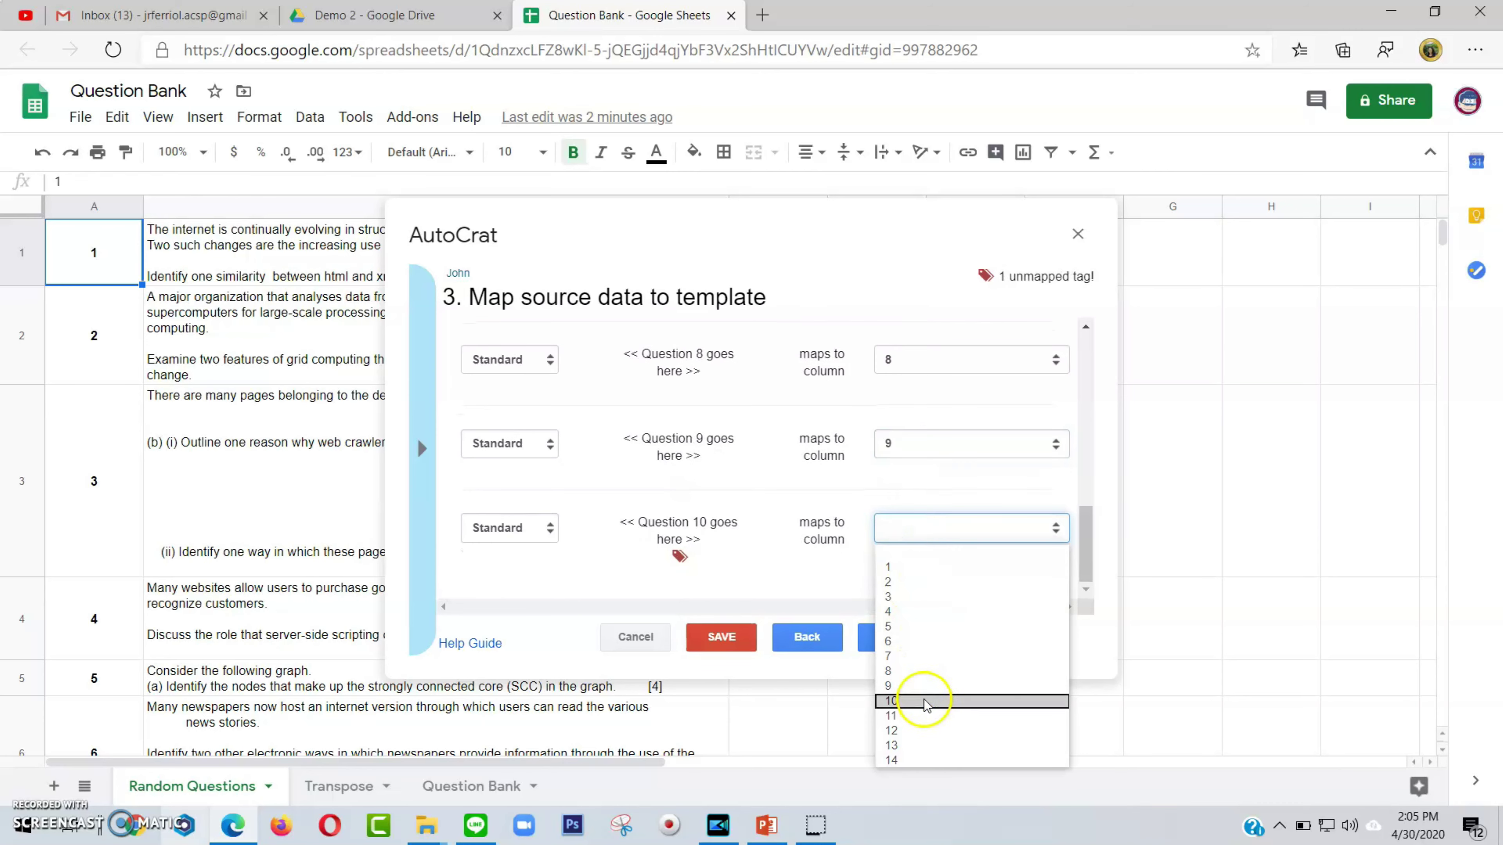
pyautogui.click(915, 702)
# Enter the student's name as the output file name, step through the remaining settings, and save.
pyautogui.click(880, 637)
pyautogui.click(776, 357)
pyautogui.write('John')
pyautogui.click(899, 639)
pyautogui.click(900, 640)
pyautogui.click(900, 639)
pyautogui.click(900, 639)
pyautogui.click(899, 640)
pyautogui.click(791, 638)
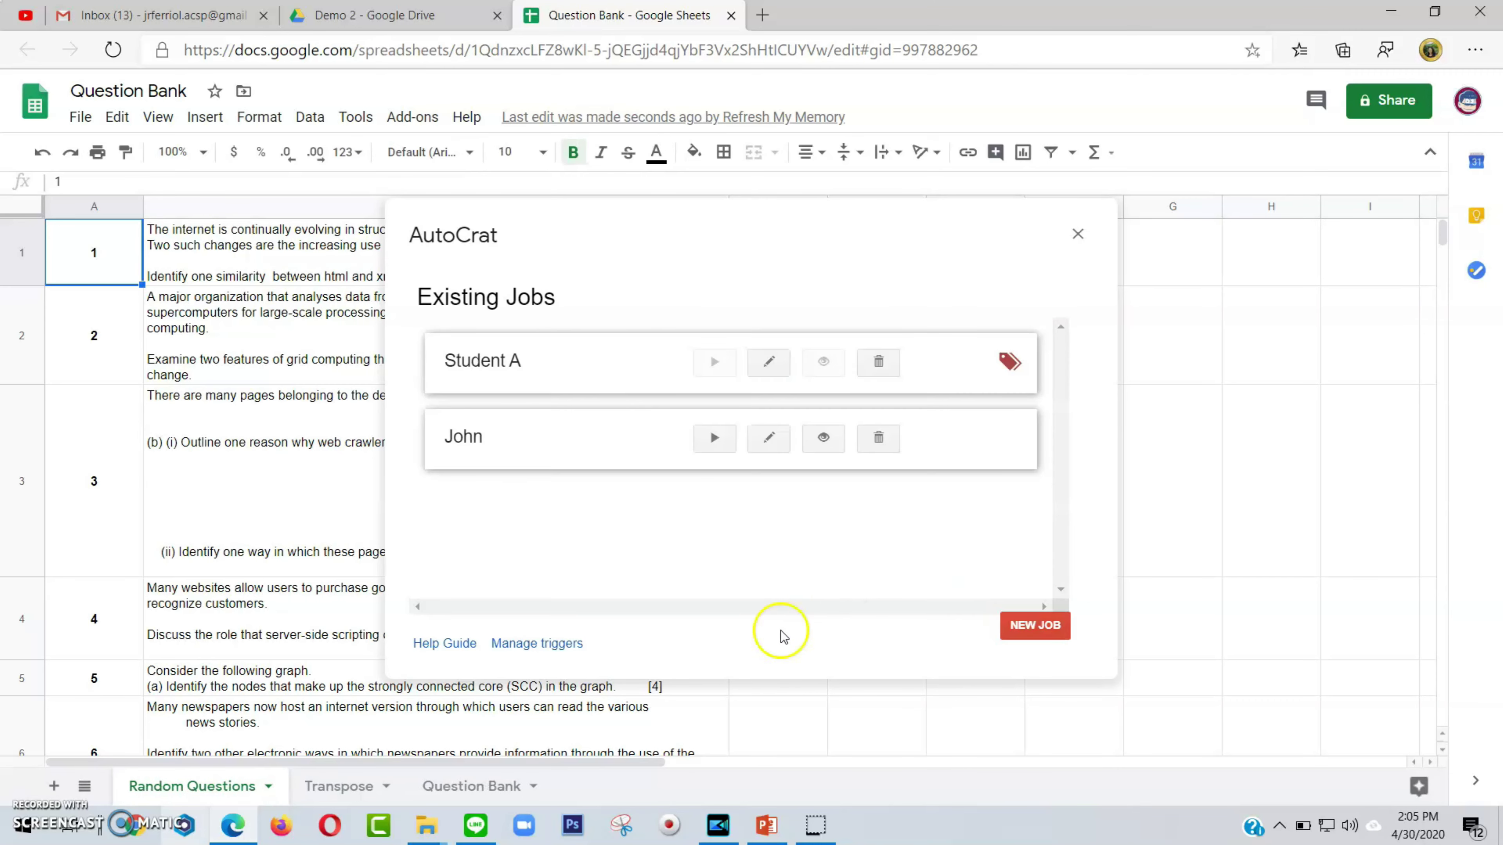
# Create another AutoCrat job named for the second student, using the Template document from Drive.
pyautogui.click(1035, 624)
pyautogui.click(650, 361)
pyautogui.write('Roy')
pyautogui.click(899, 641)
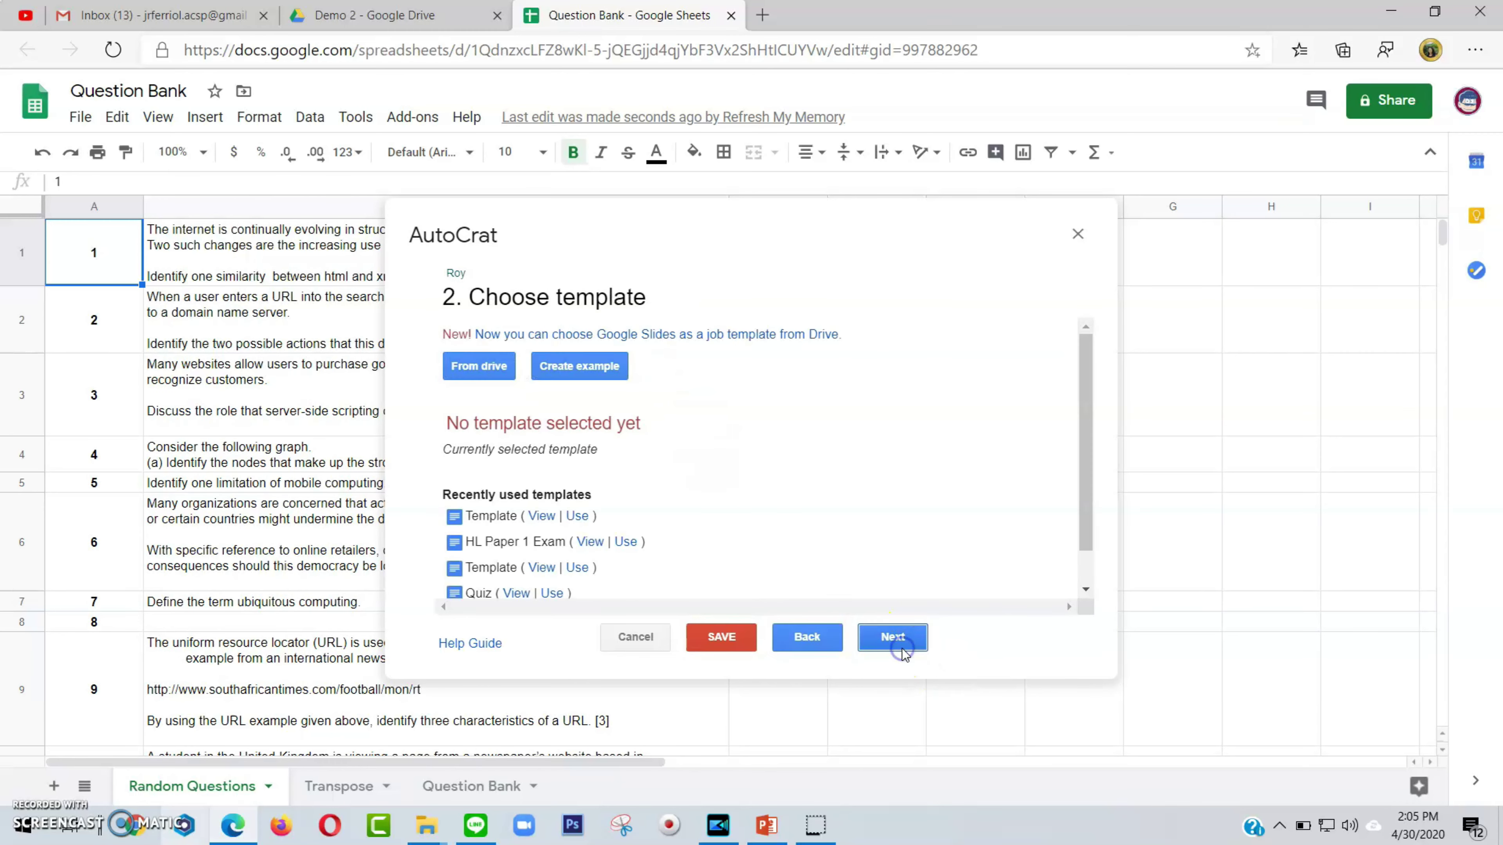
pyautogui.click(471, 364)
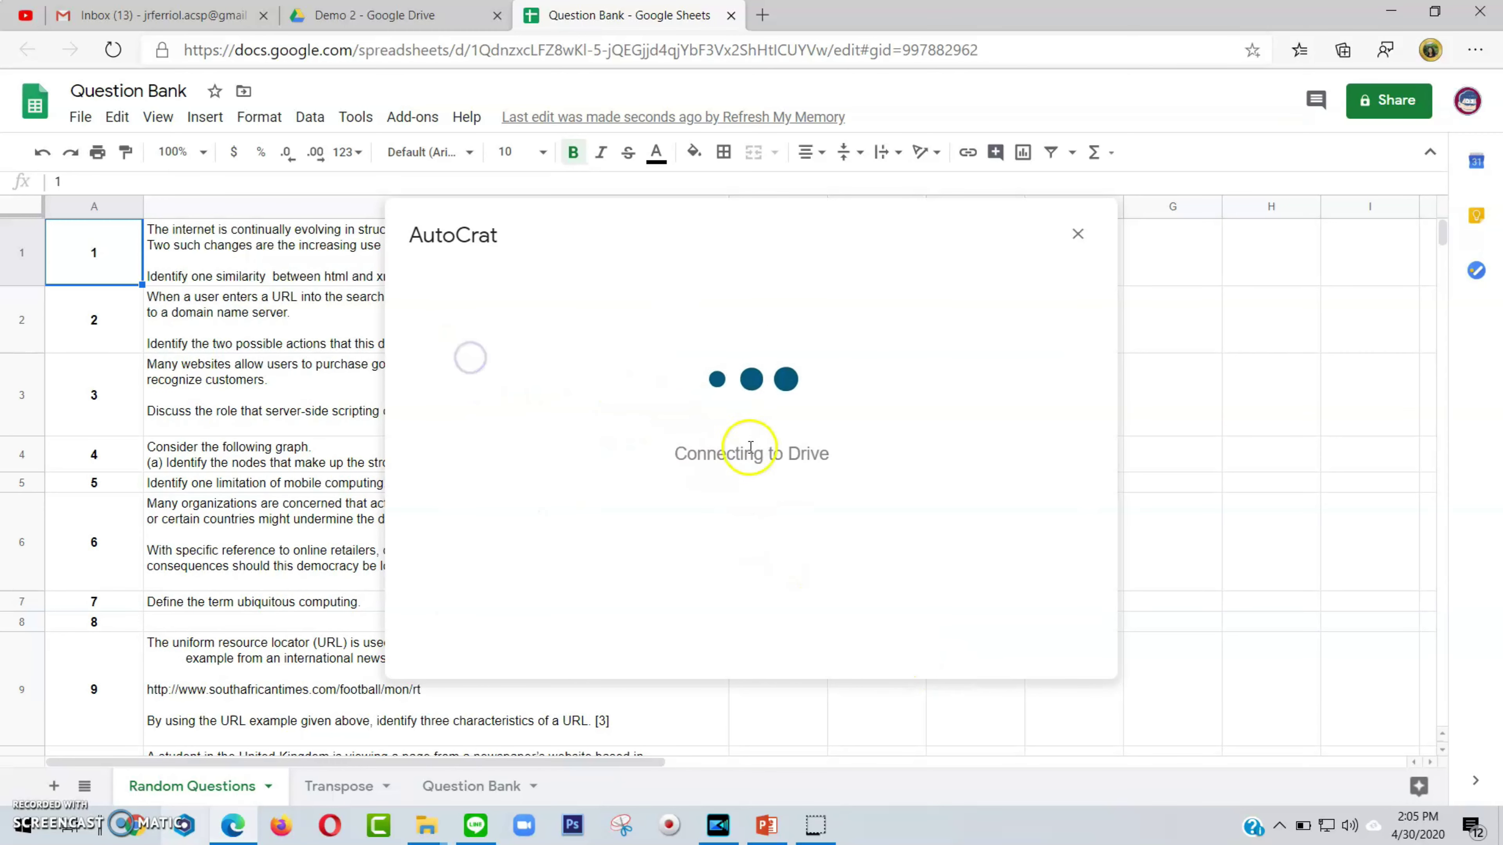
pyautogui.click(924, 443)
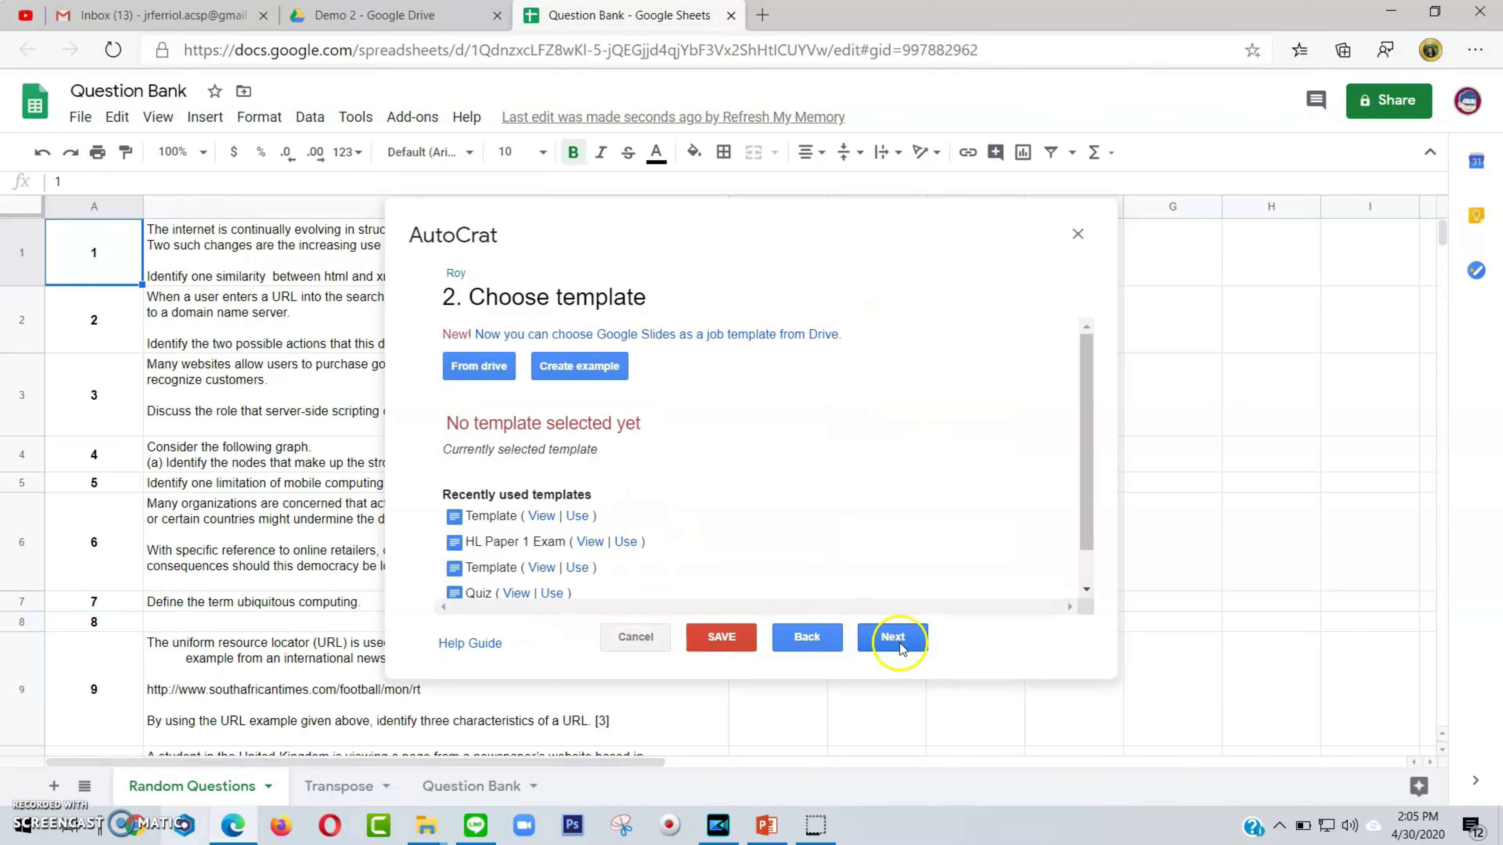
pyautogui.click(898, 640)
# Merge from the Transpose sheet and map Questions 1–5 to columns 1–5.
pyautogui.click(621, 352)
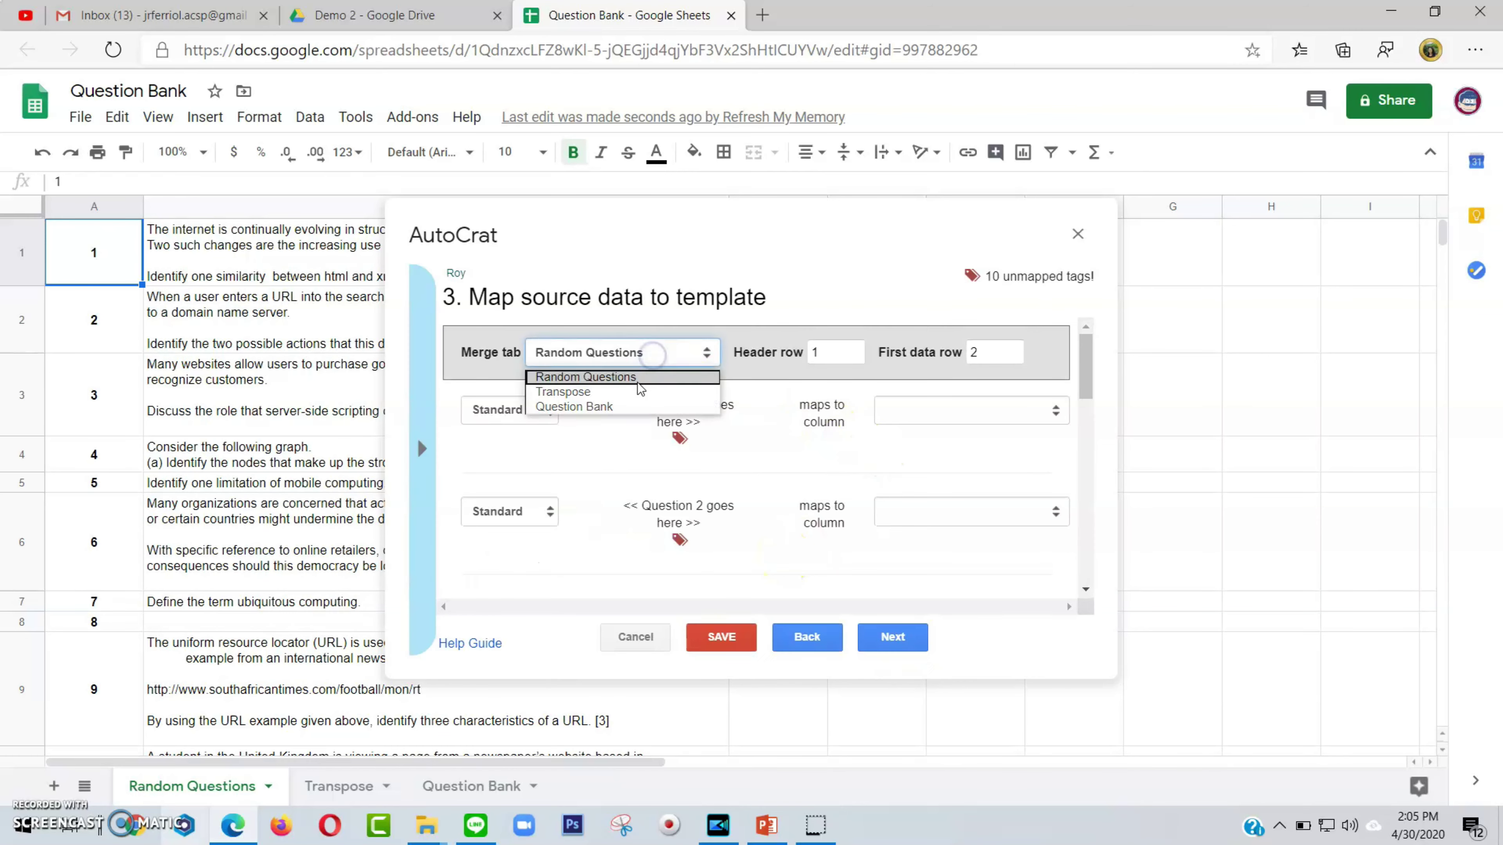
pyautogui.click(652, 395)
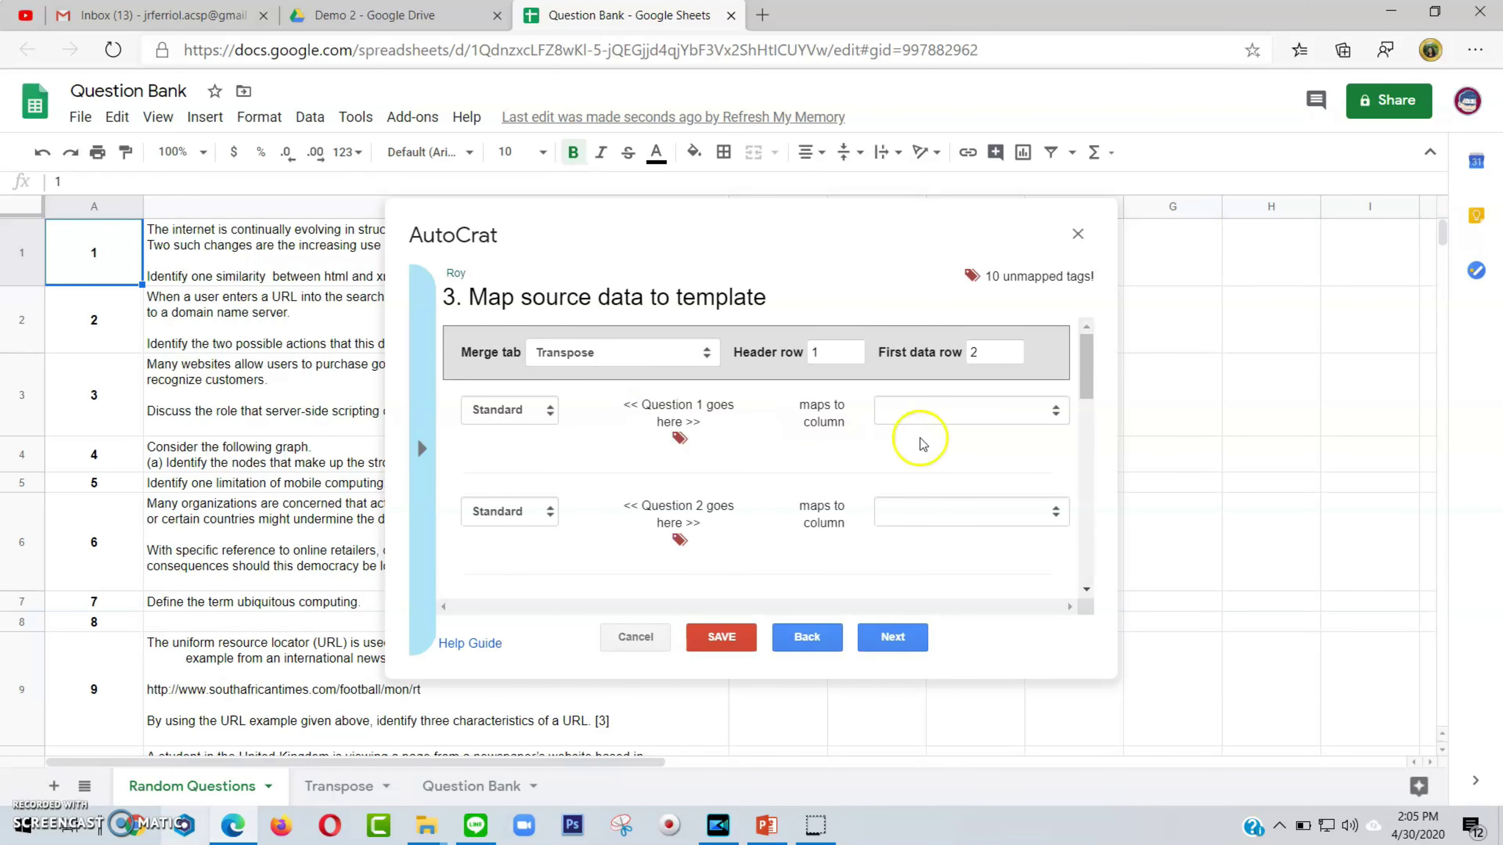
pyautogui.click(920, 409)
pyautogui.click(899, 448)
pyautogui.click(912, 494)
pyautogui.click(899, 548)
pyautogui.click(923, 580)
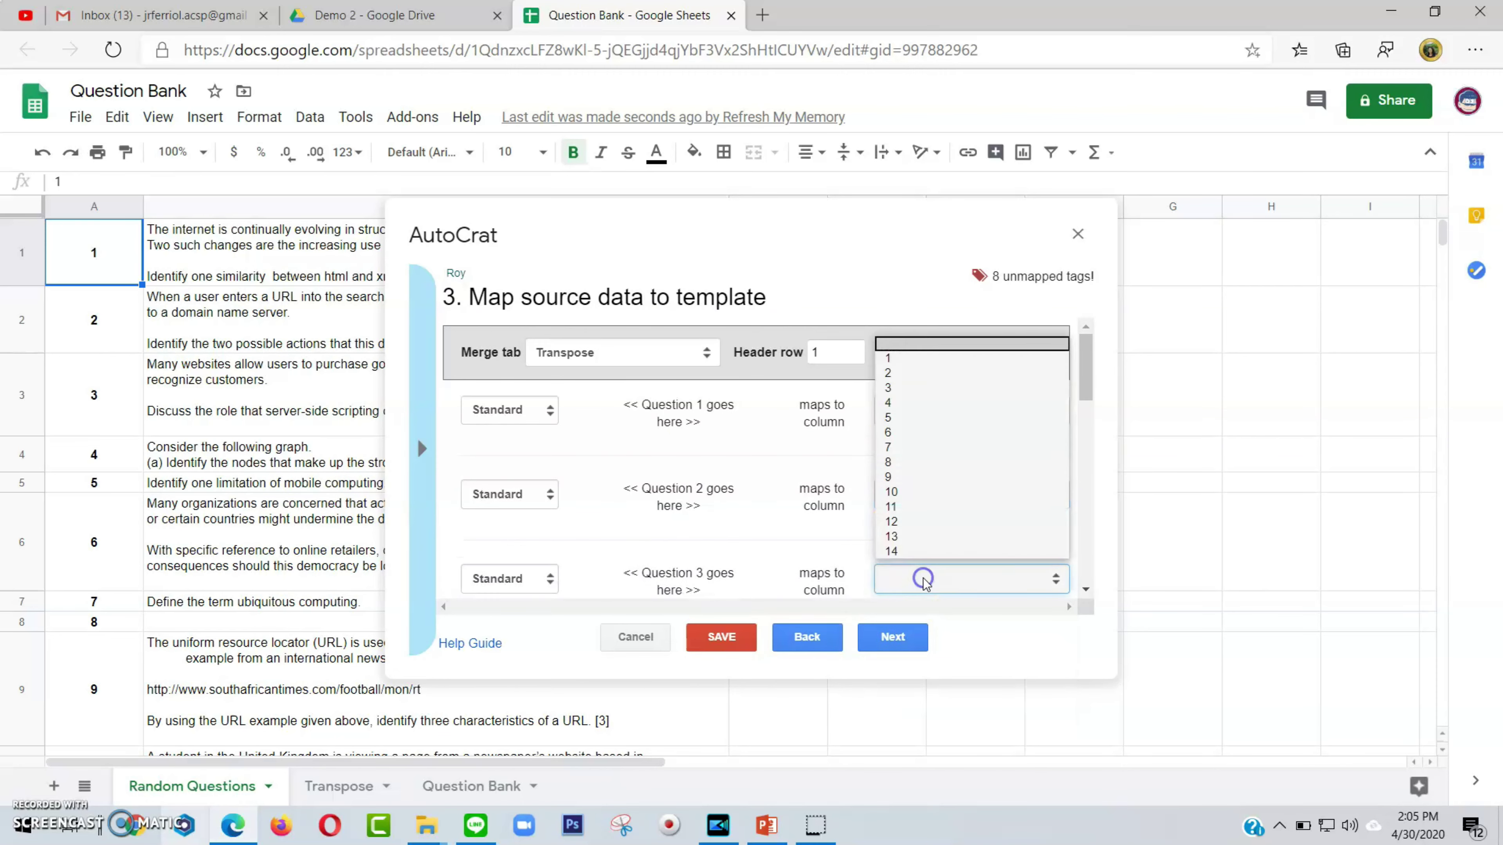
pyautogui.click(893, 389)
pyautogui.click(917, 501)
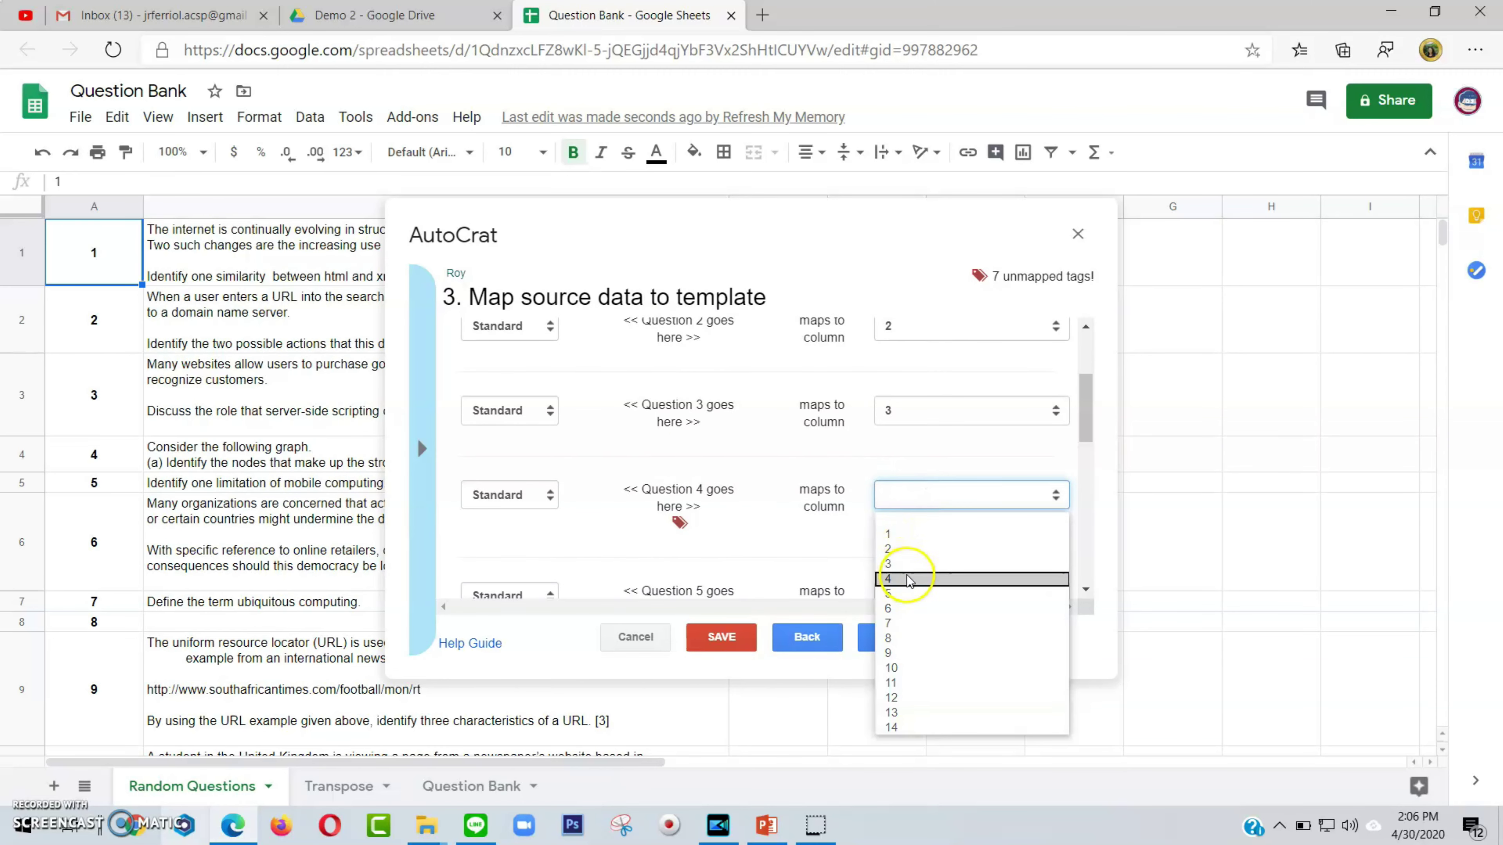
pyautogui.click(906, 577)
pyautogui.click(912, 453)
pyautogui.click(911, 555)
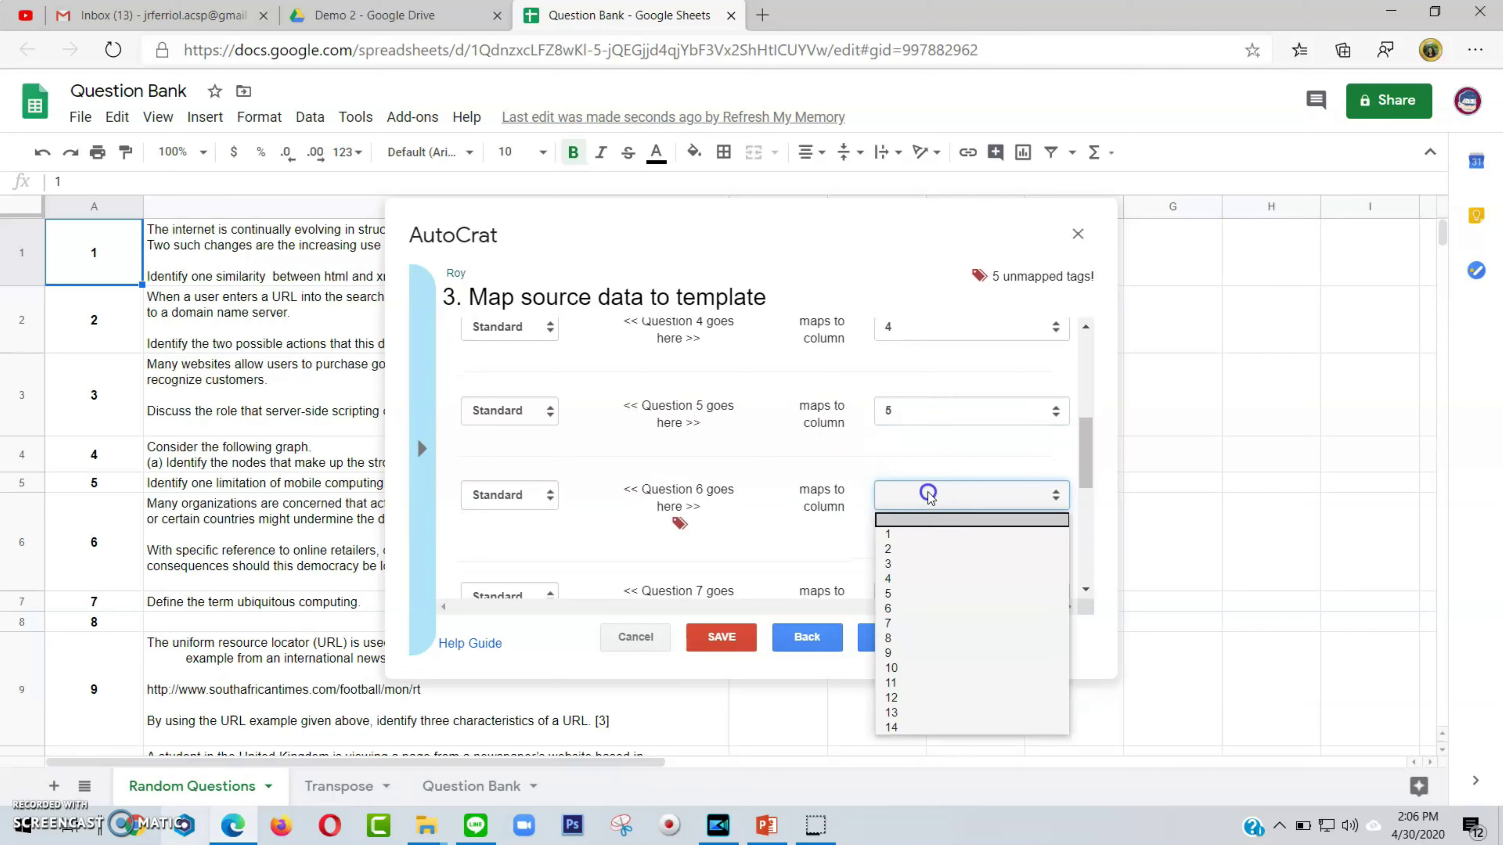
# Map Questions 6–10 to columns 6–10 and continue to file settings.
pyautogui.click(912, 587)
pyautogui.click(929, 460)
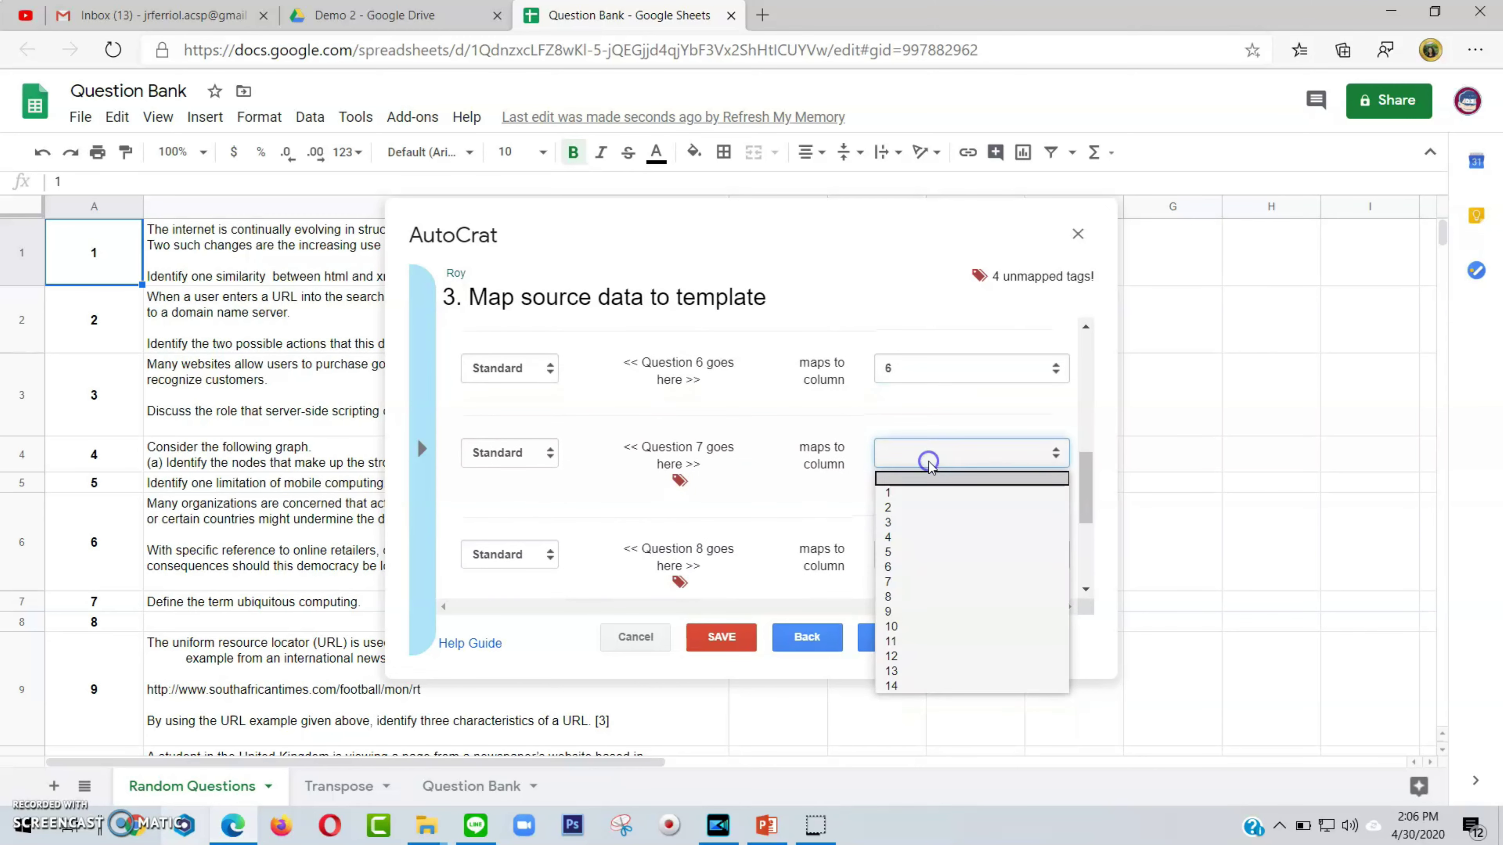
pyautogui.click(906, 580)
pyautogui.click(908, 414)
pyautogui.click(907, 552)
pyautogui.click(923, 444)
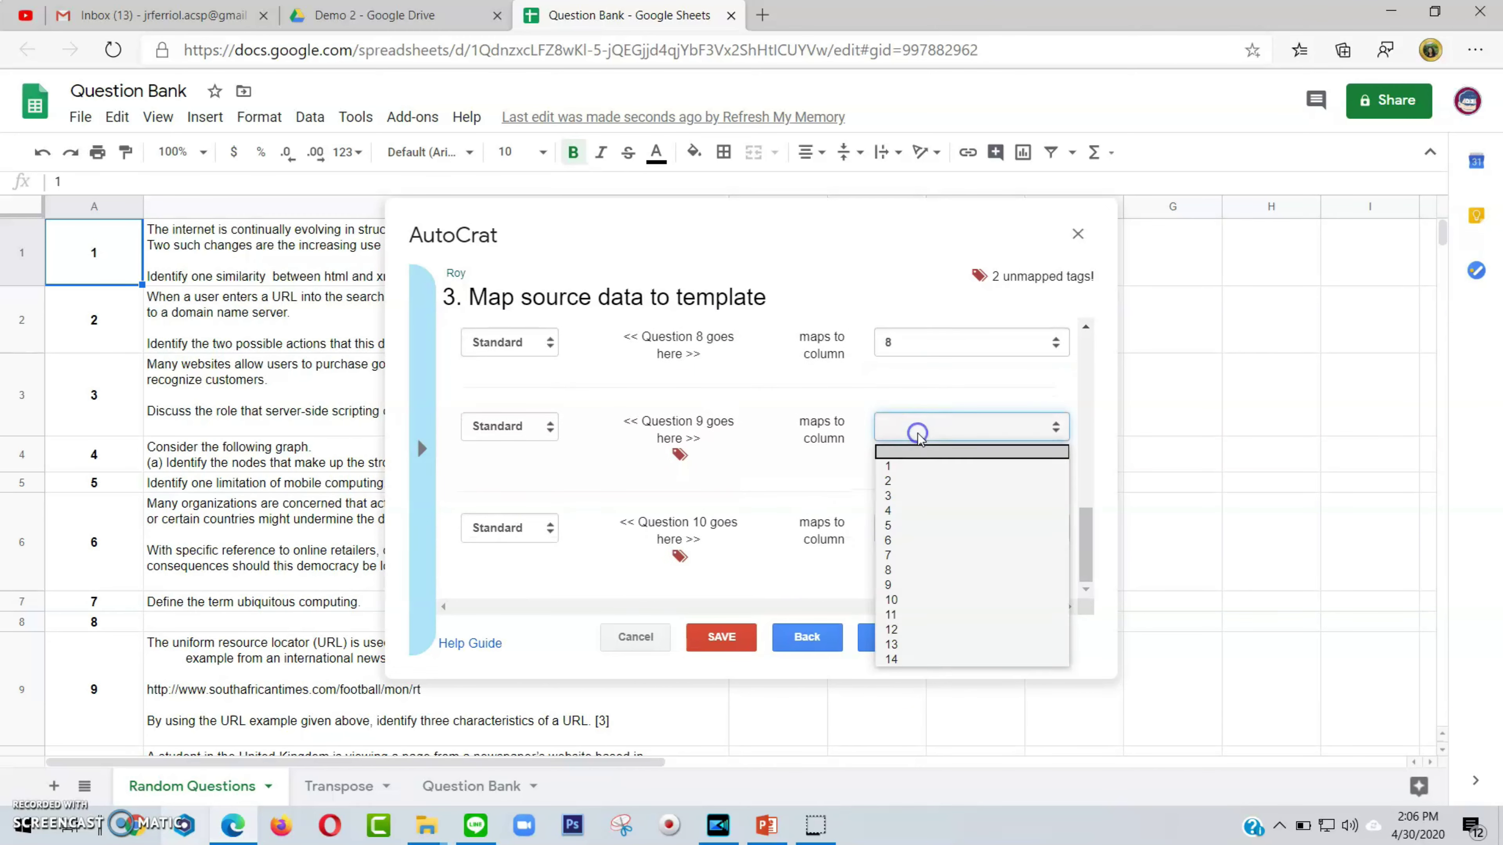
pyautogui.click(922, 587)
pyautogui.click(929, 532)
pyautogui.click(891, 700)
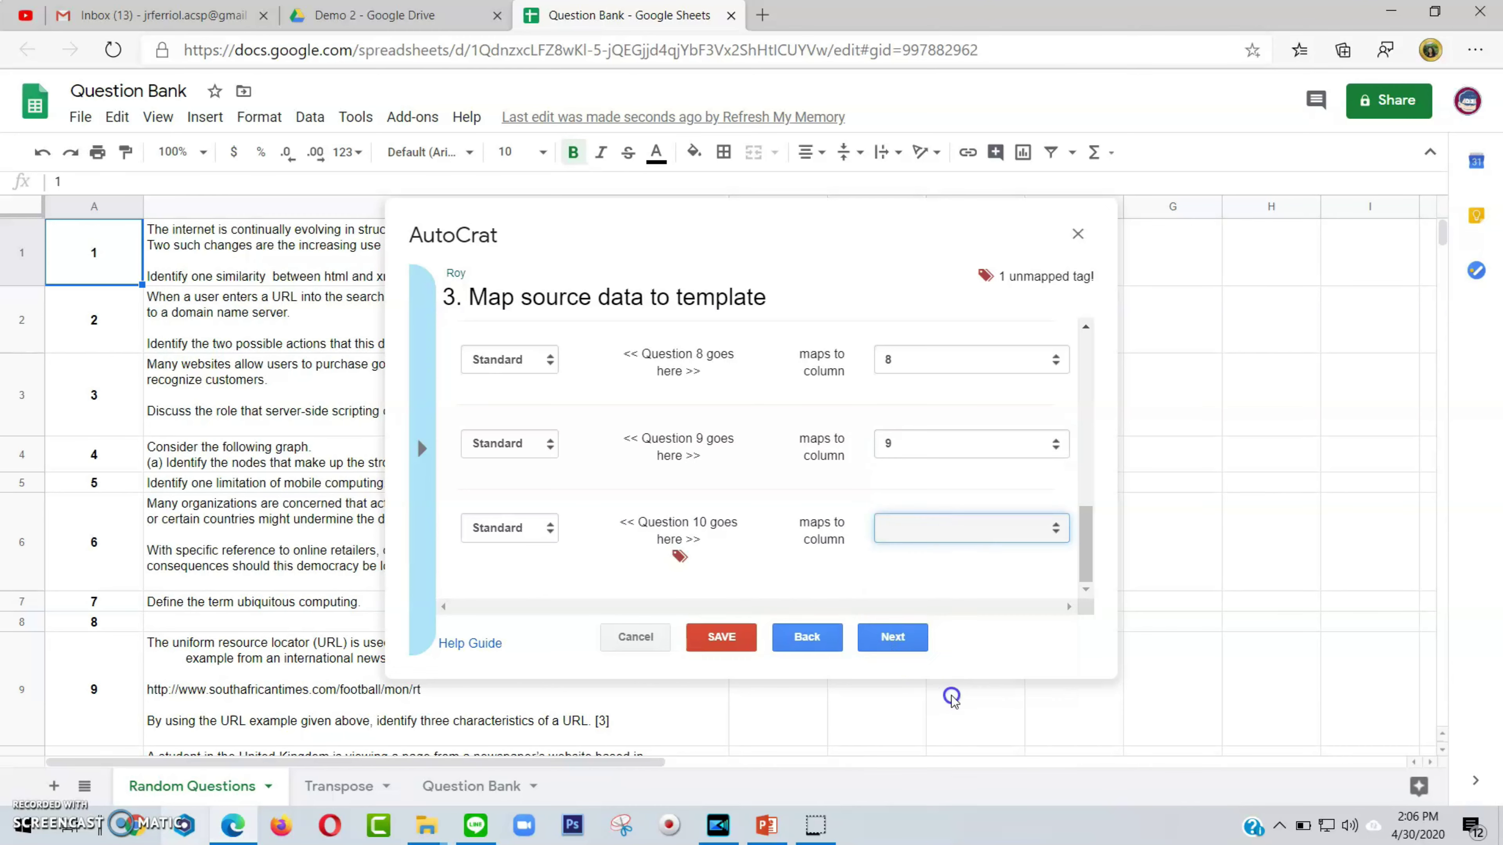
pyautogui.click(892, 637)
pyautogui.click(704, 356)
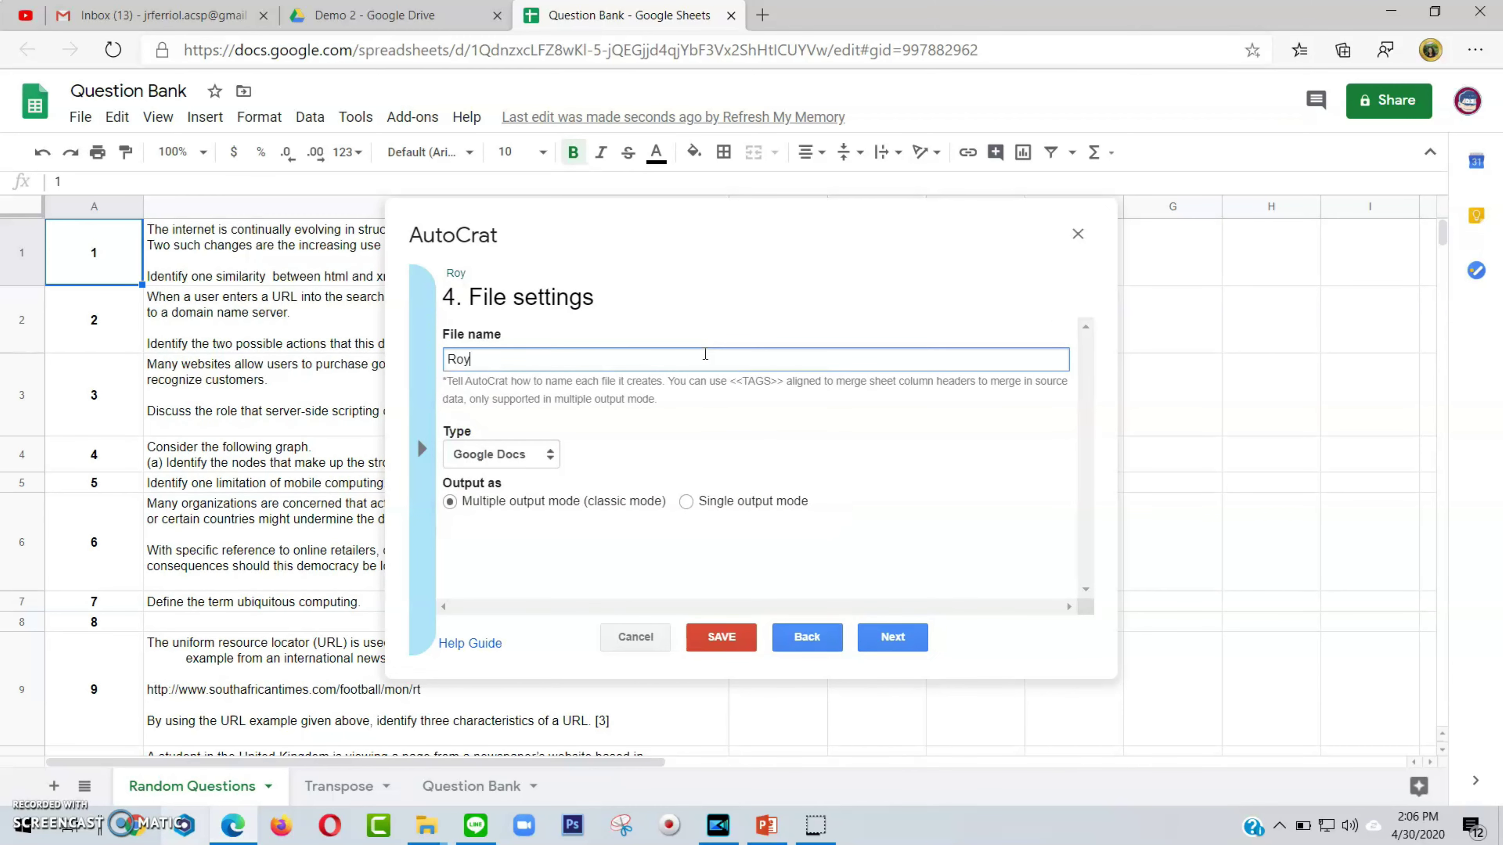
# Step through the second job's remaining settings and save it.
pyautogui.click(881, 638)
pyautogui.click(877, 645)
pyautogui.click(878, 646)
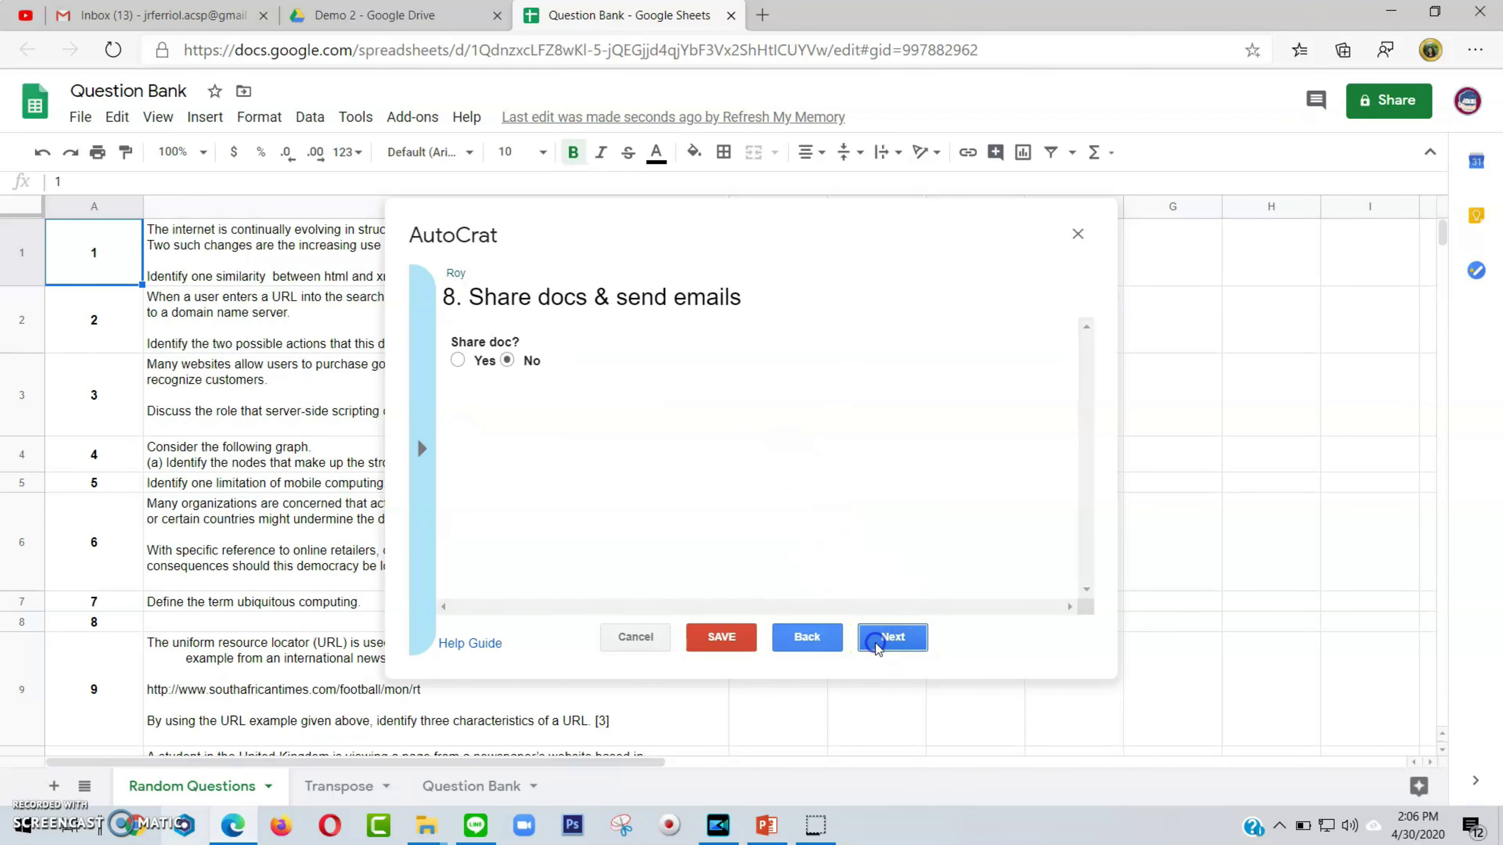
pyautogui.click(880, 639)
pyautogui.click(771, 639)
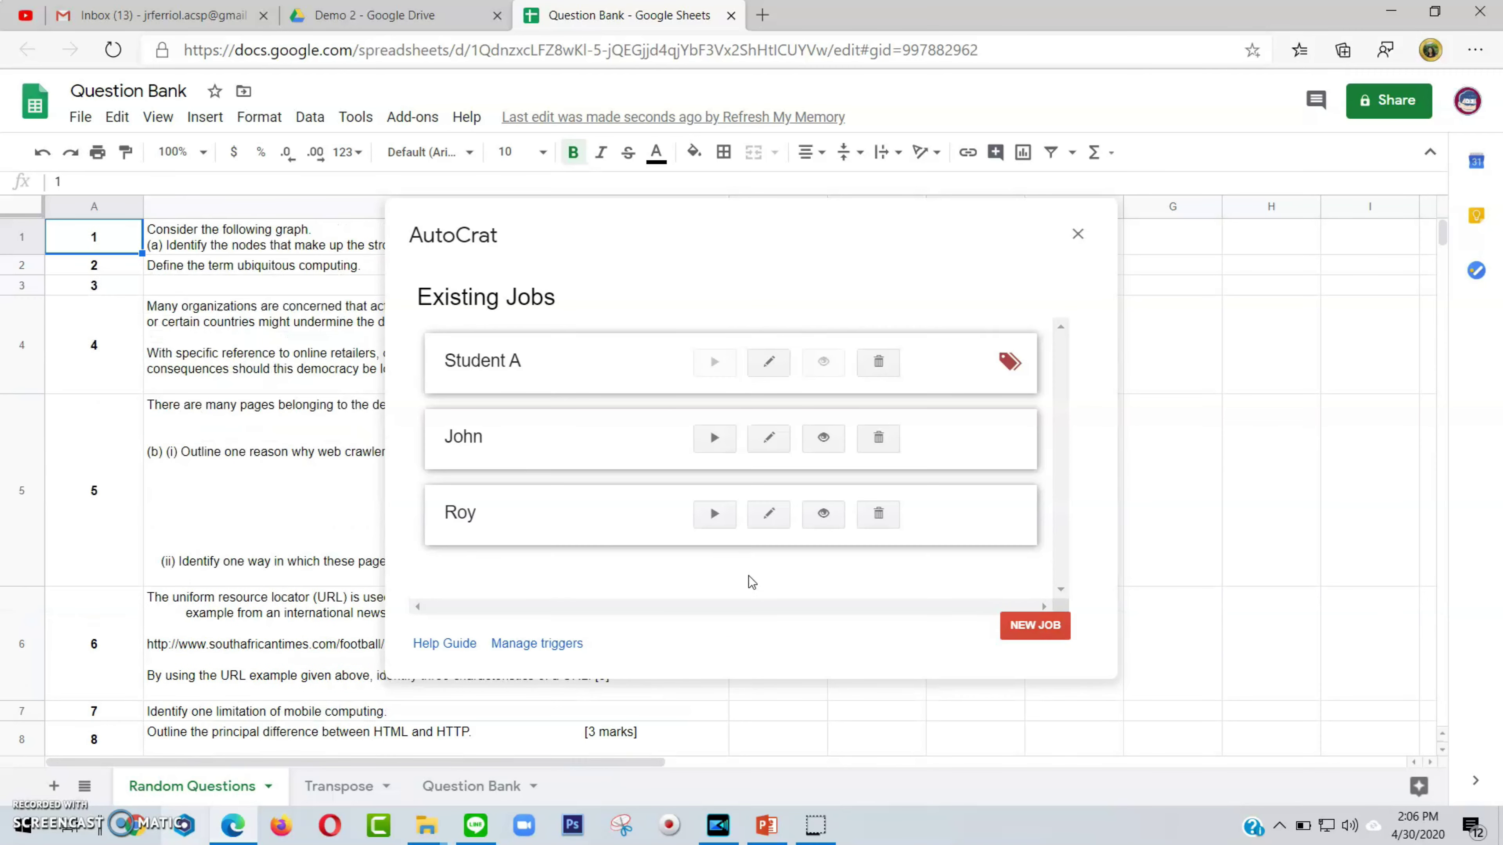
# Run both new student merge jobs, then close the AutoCrat job list.
pyautogui.click(710, 439)
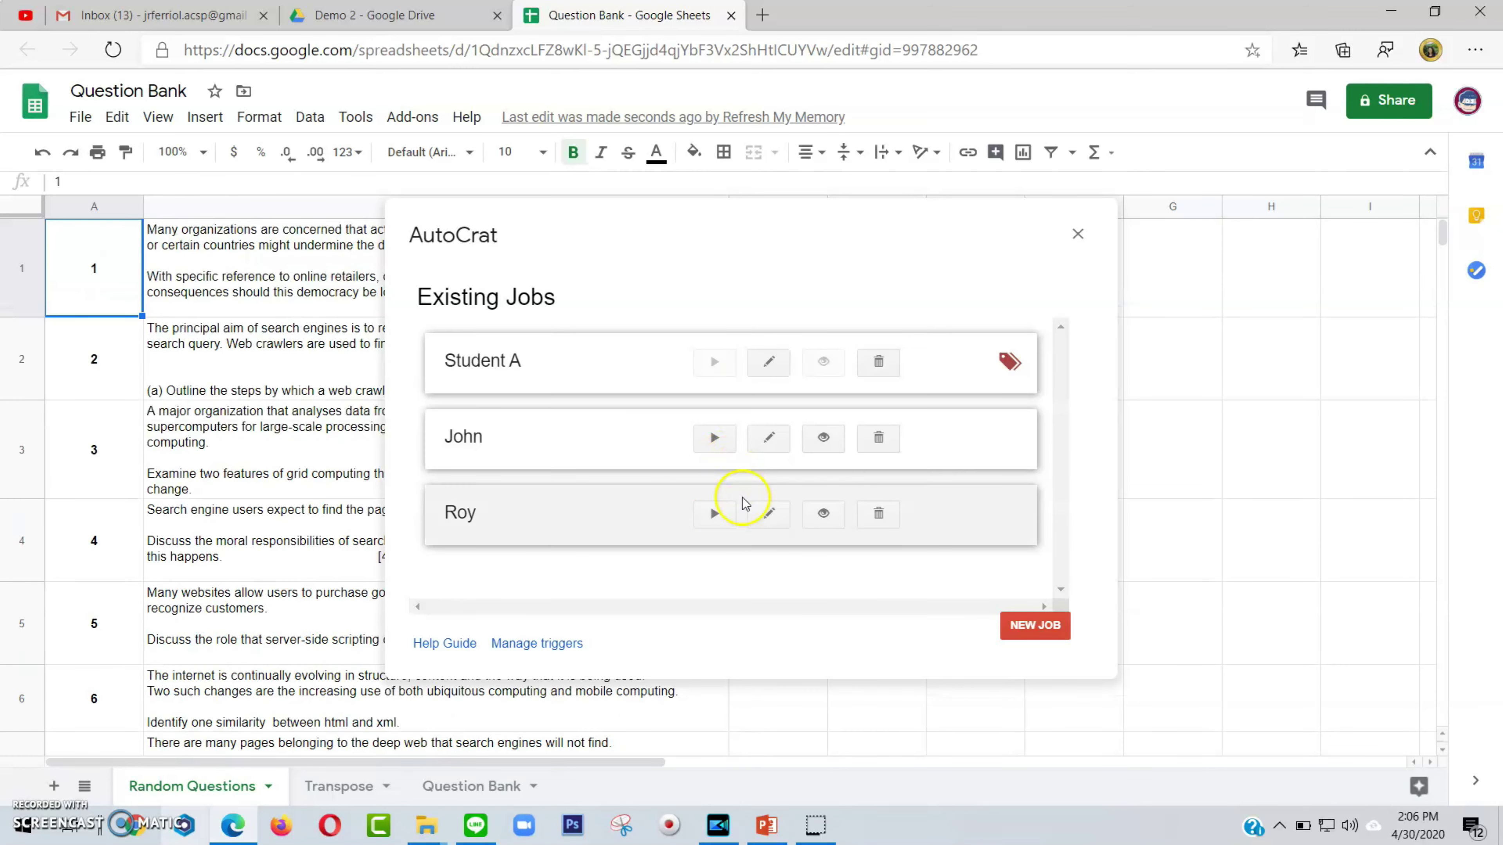
pyautogui.click(714, 514)
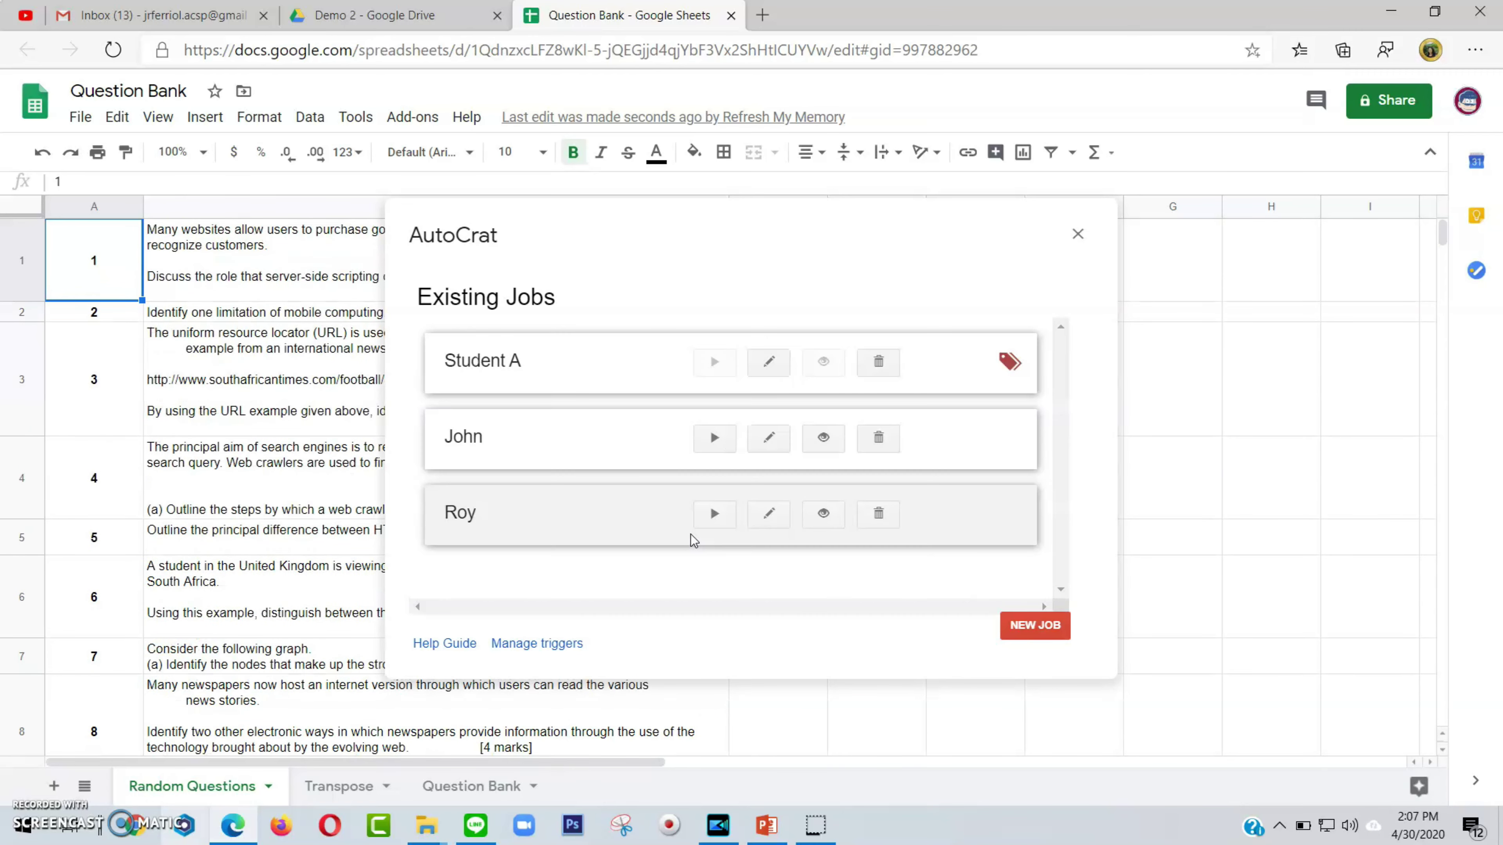
pyautogui.click(1078, 234)
# Close the Question Bank spreadsheet and open the first student's merged quiz from Demo 2.
pyautogui.click(732, 15)
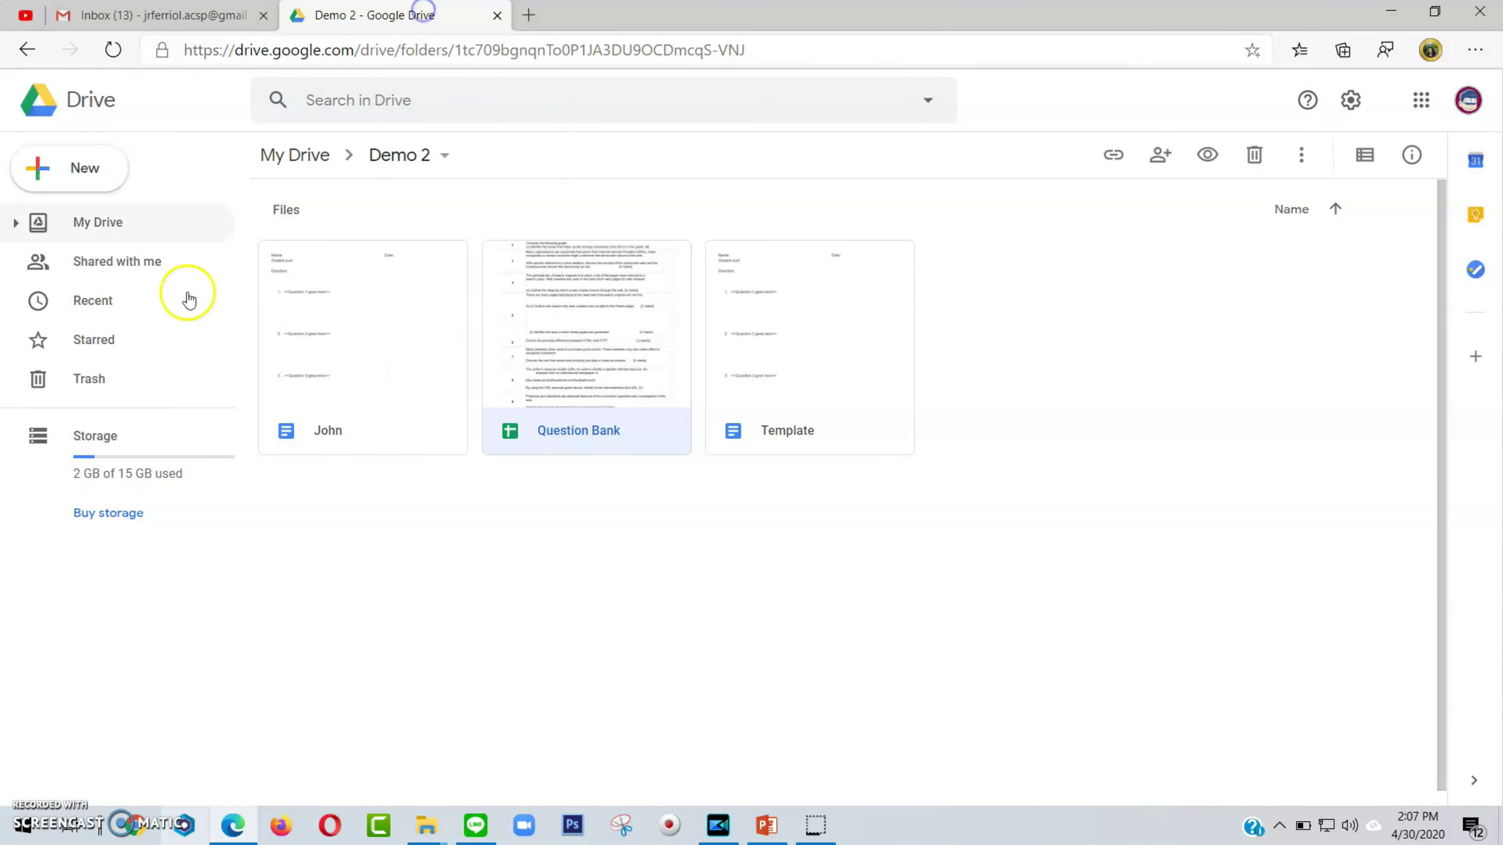
pyautogui.click(662, 646)
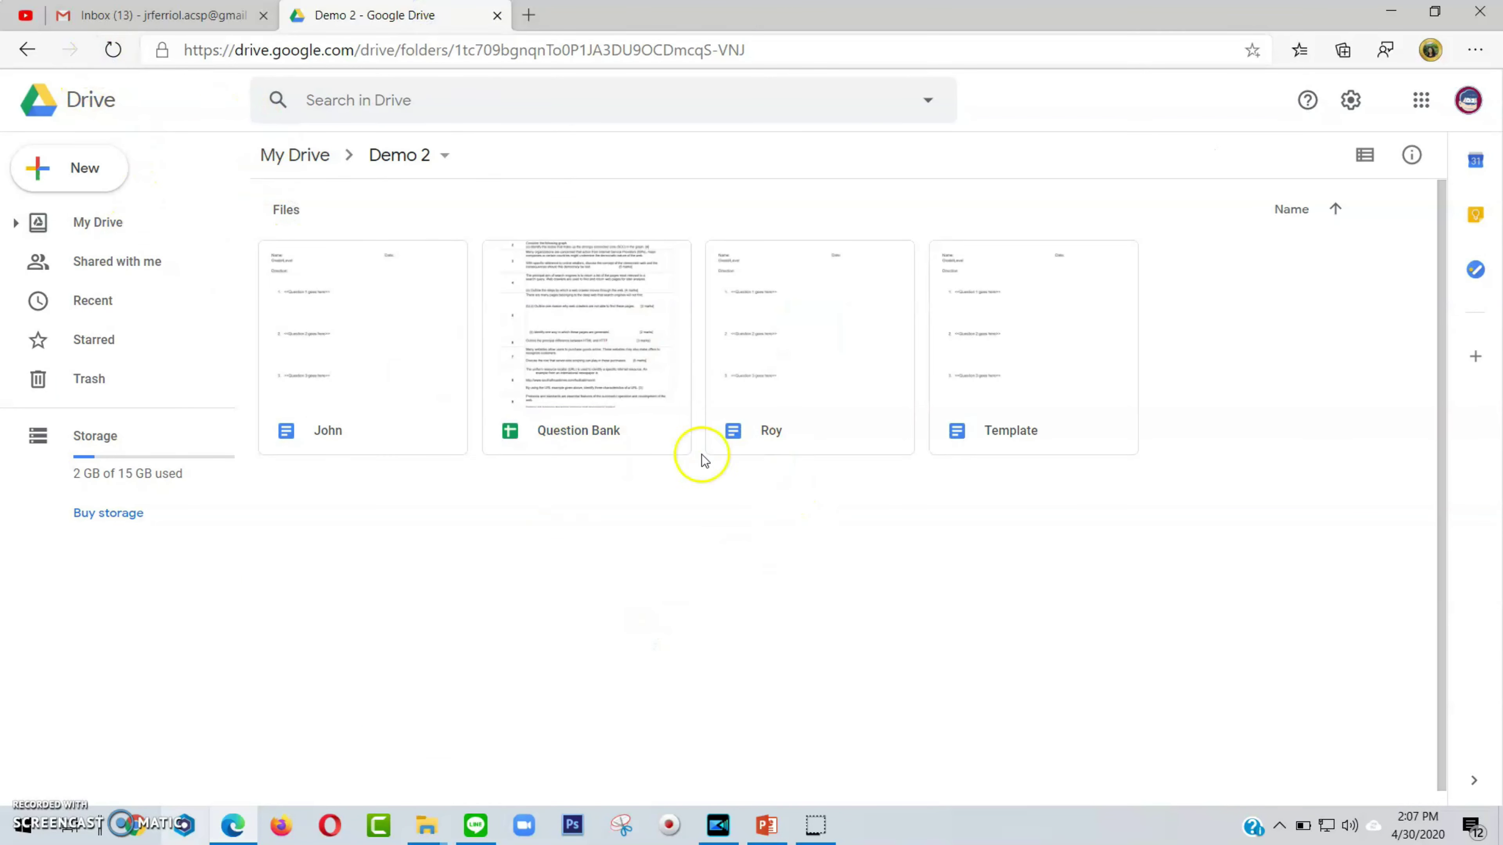
pyautogui.doubleClick(394, 392)
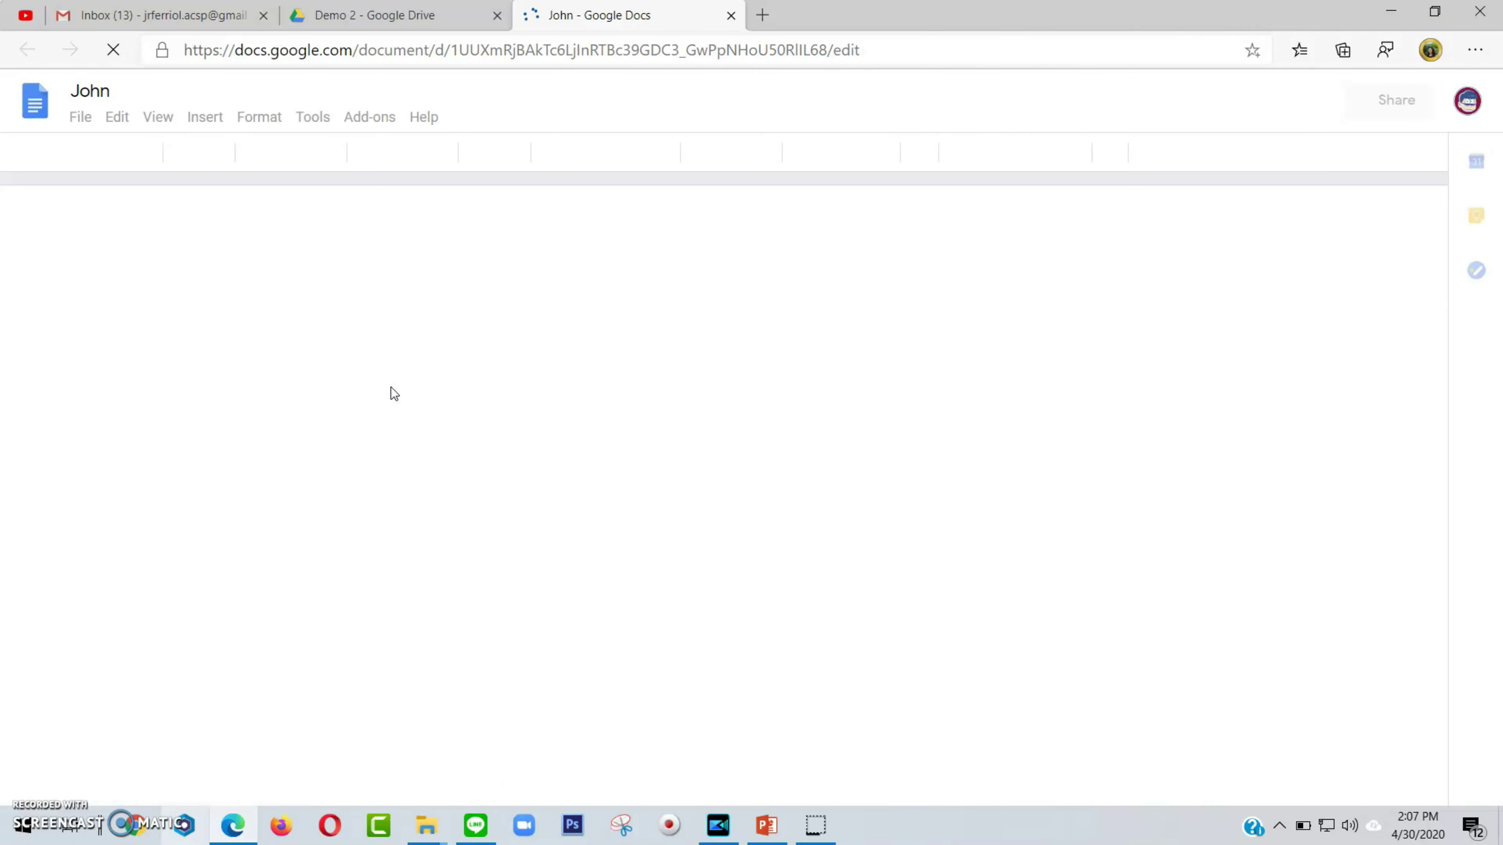
# Open the second student's quiz from Demo 2 and detach the first quiz into its own window.
pyautogui.click(408, 14)
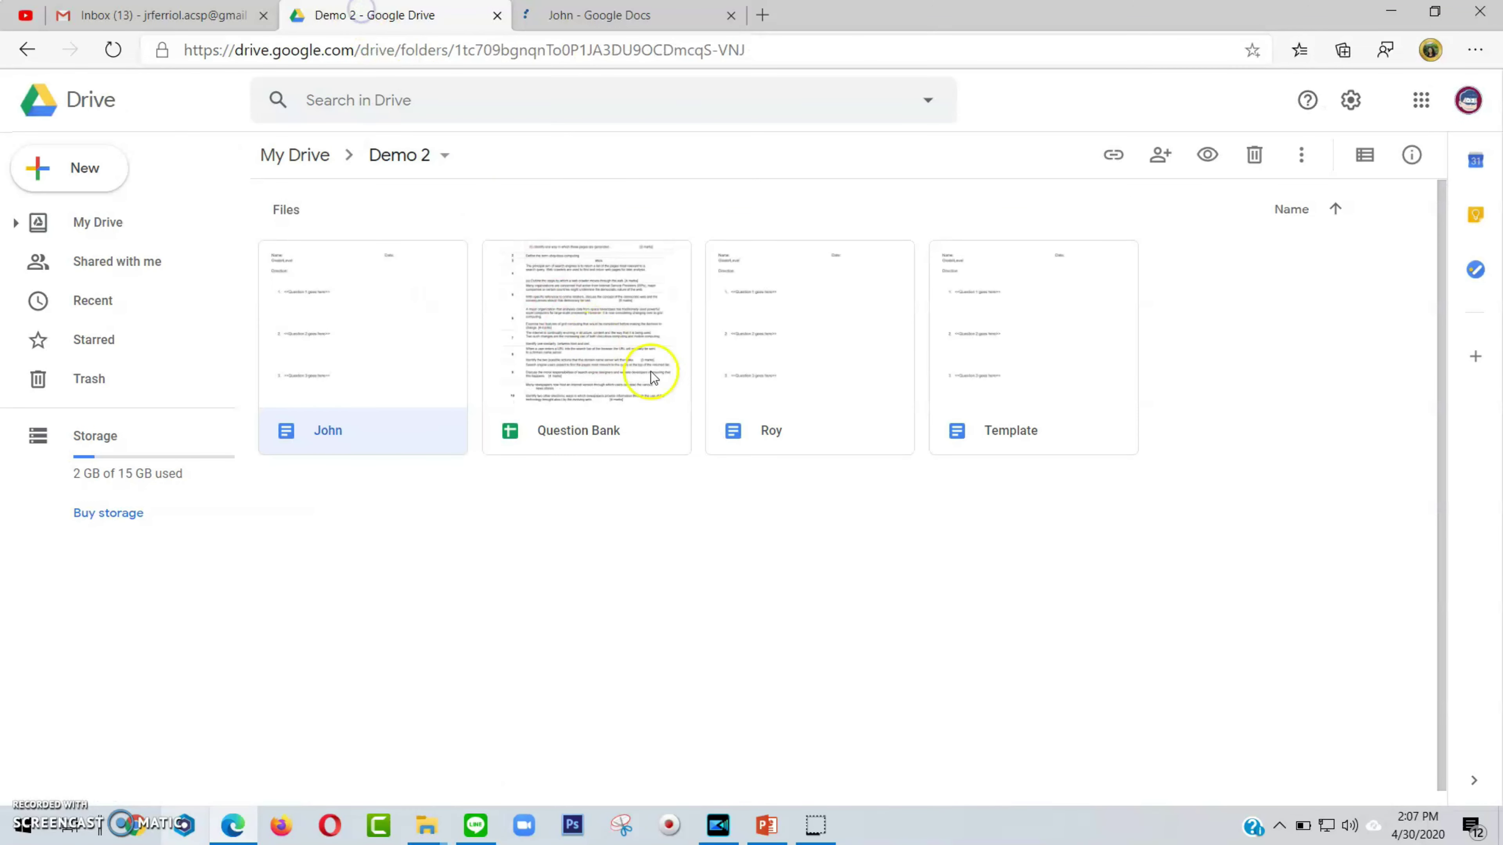
pyautogui.doubleClick(801, 412)
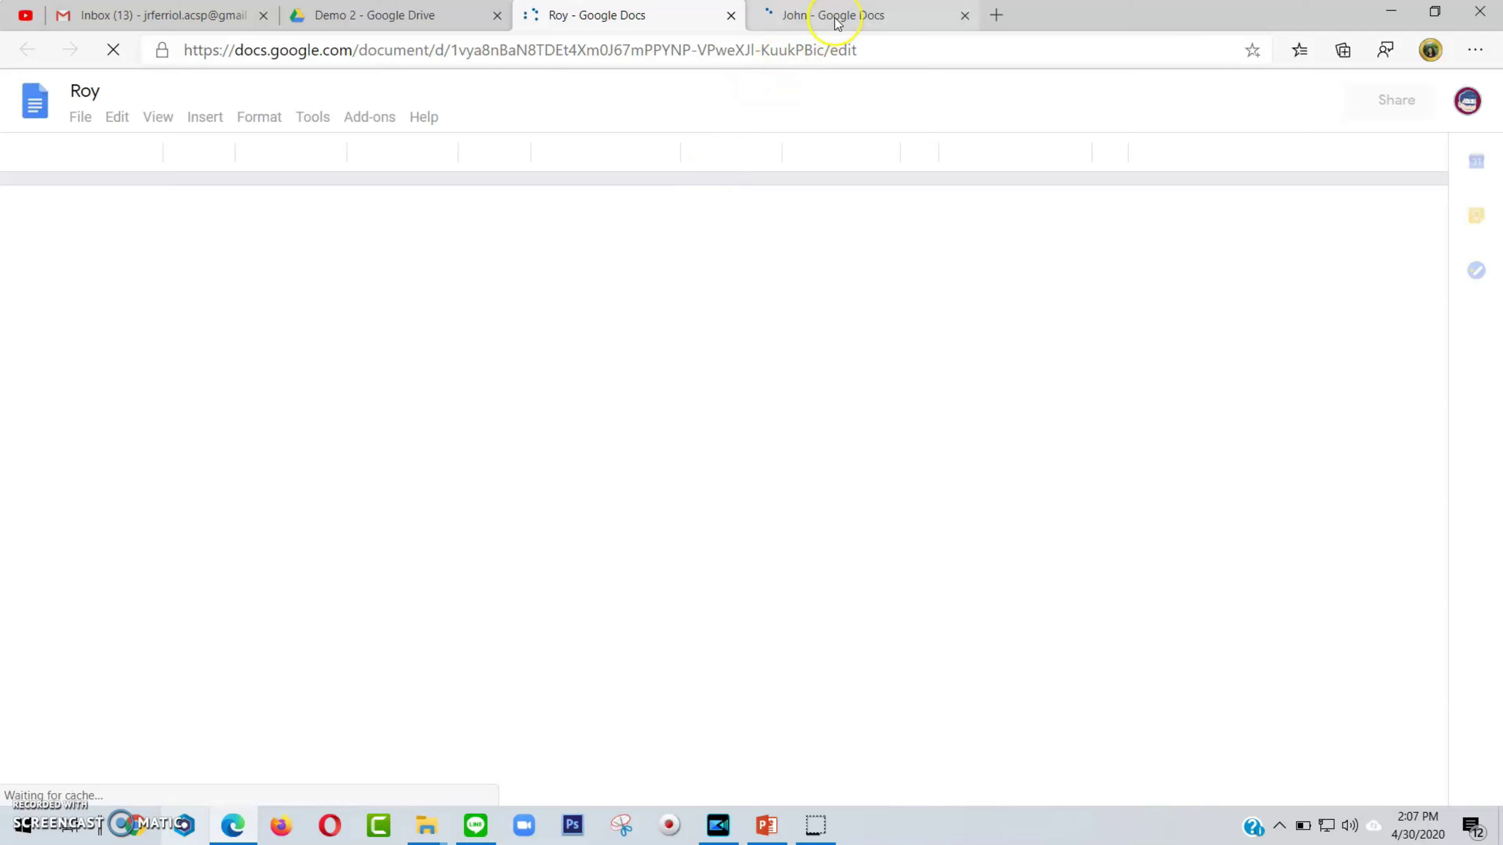
pyautogui.moveTo(837, 18); pyautogui.dragTo(893, 191)
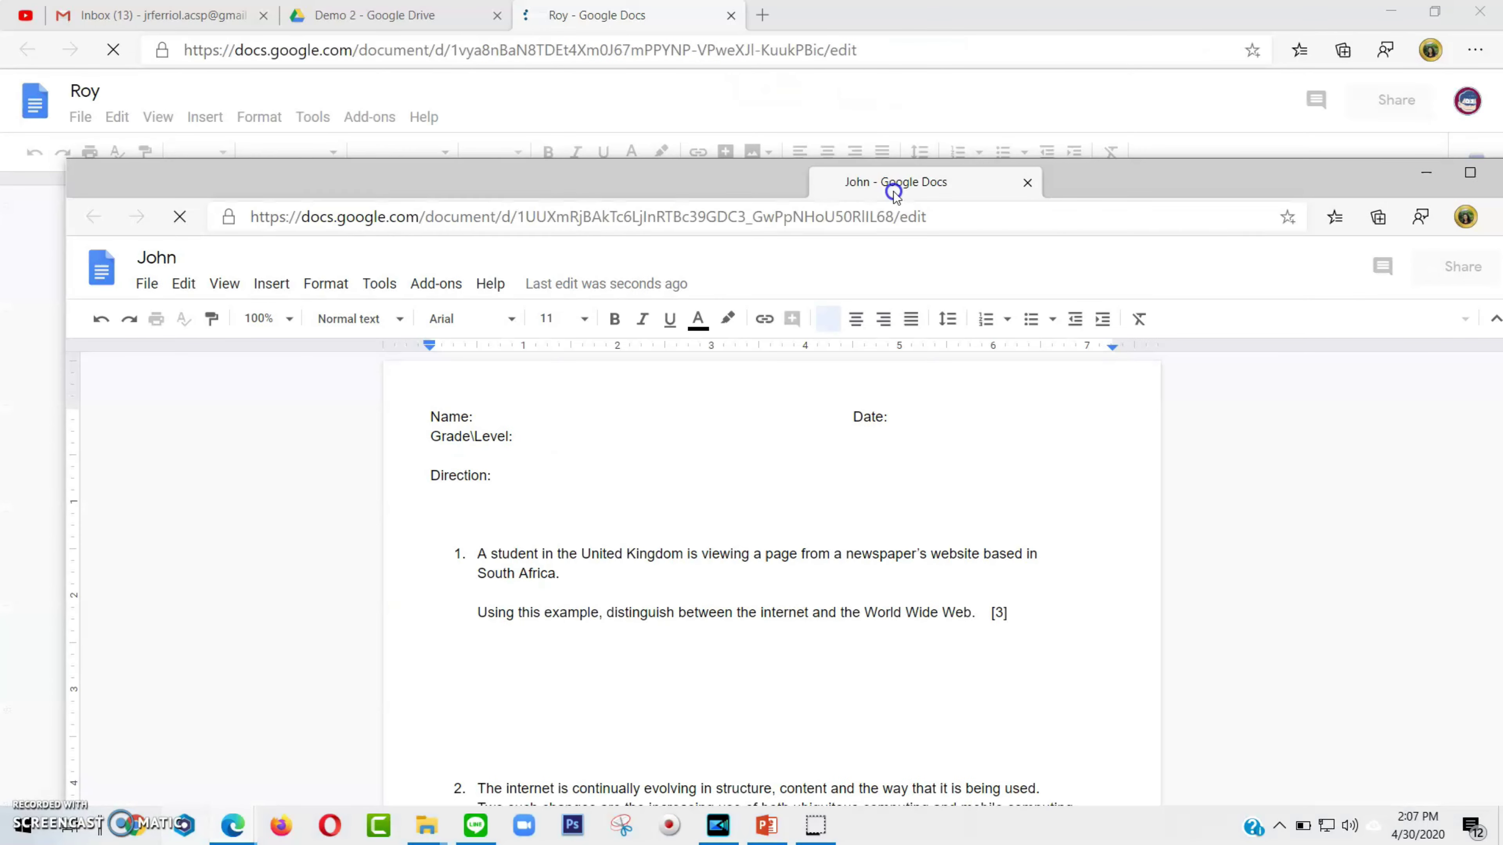
# Shrink and position the first student's quiz window on the right side of the screen.
pyautogui.moveTo(503, 174); pyautogui.dragTo(457, 17)
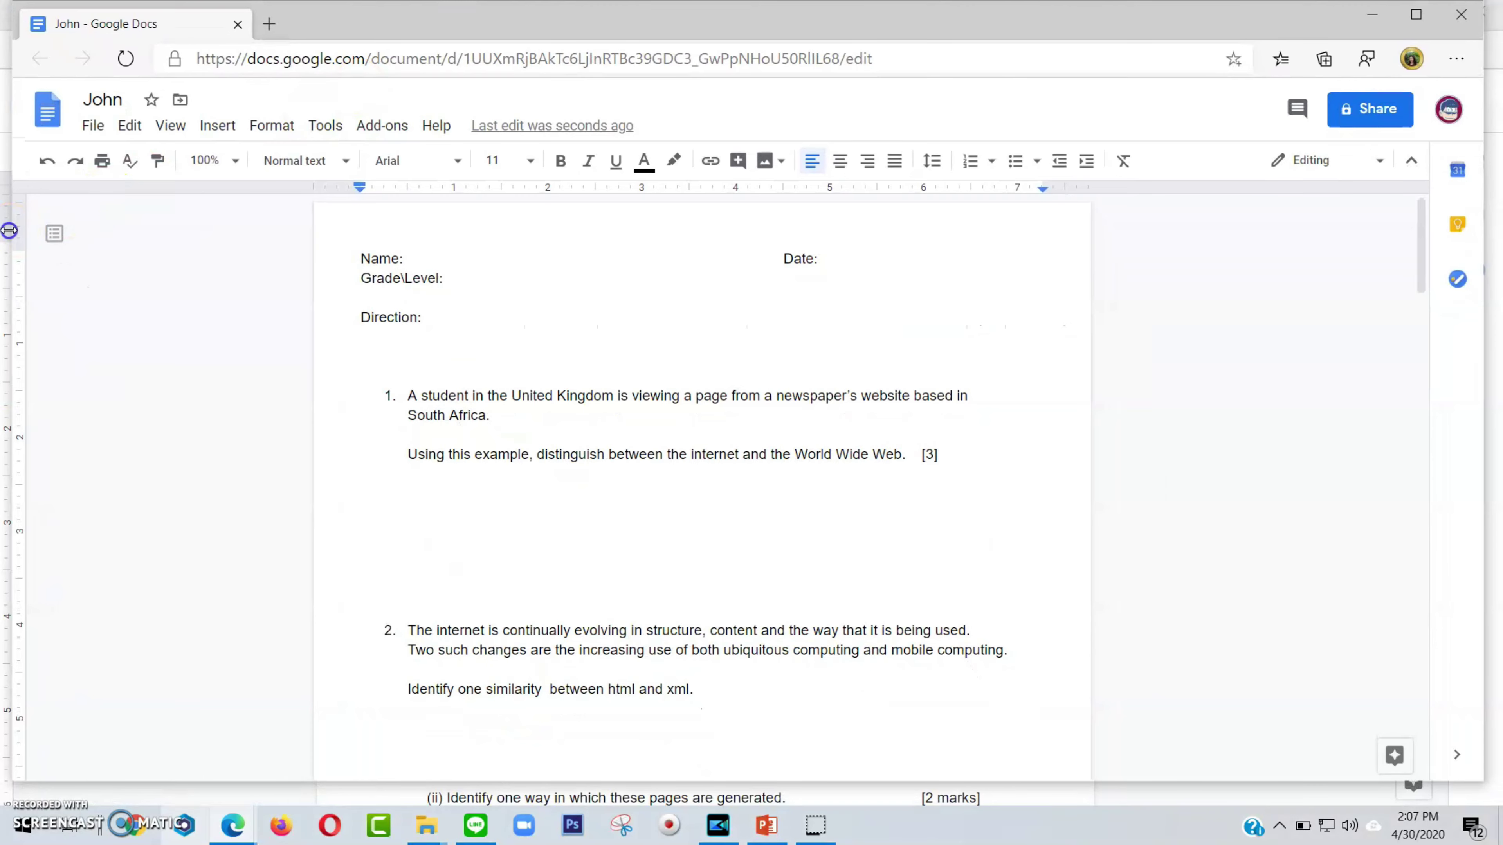
pyautogui.moveTo(9, 230); pyautogui.dragTo(765, 316)
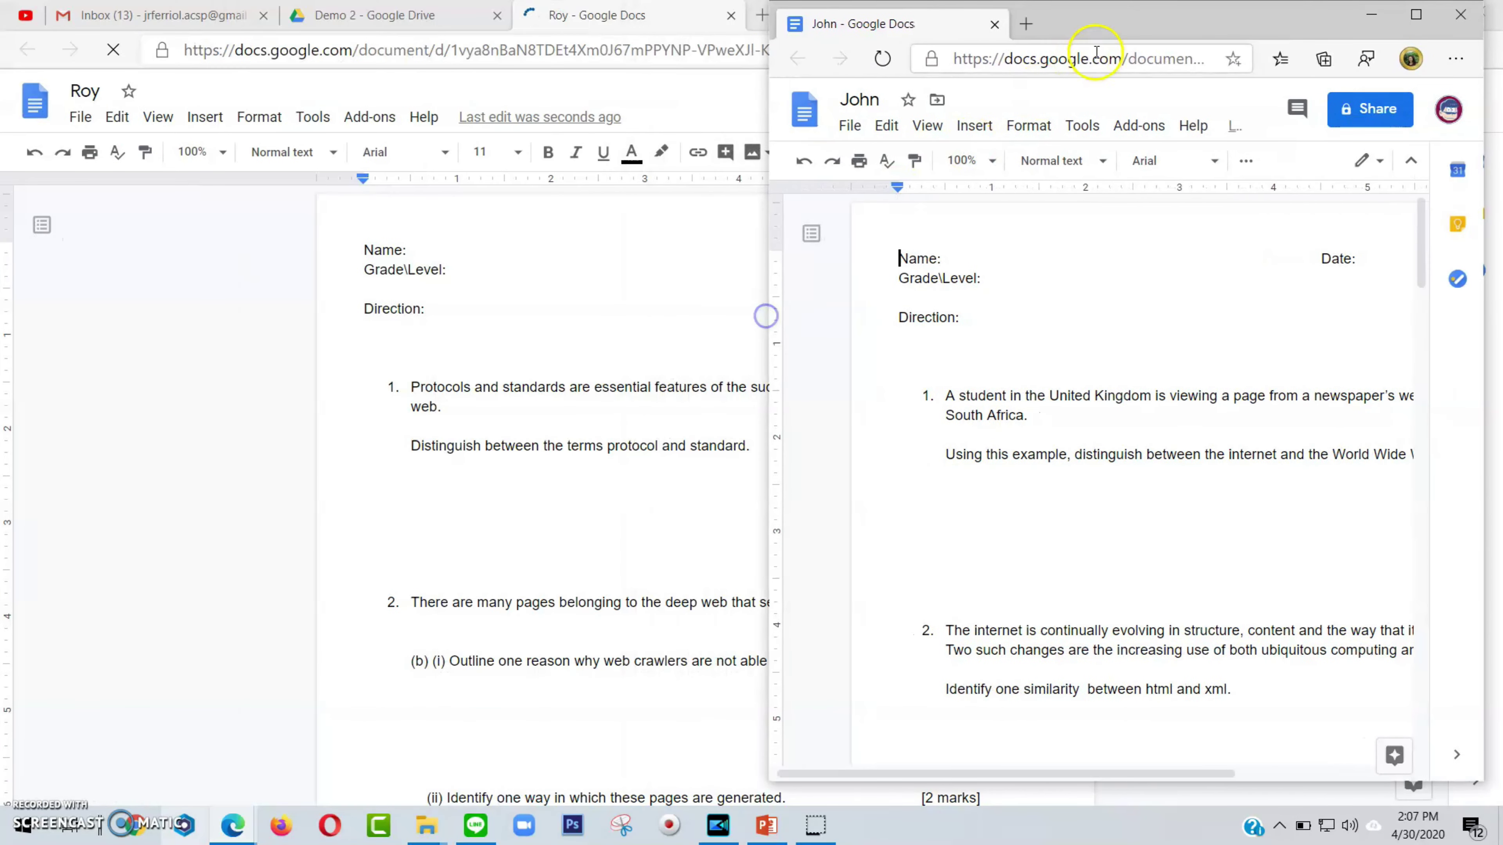
pyautogui.moveTo(1103, 30); pyautogui.dragTo(1098, 47)
# Place the second student's quiz in a half-width window on the left and select its first question.
pyautogui.moveTo(662, 12); pyautogui.dragTo(734, 85)
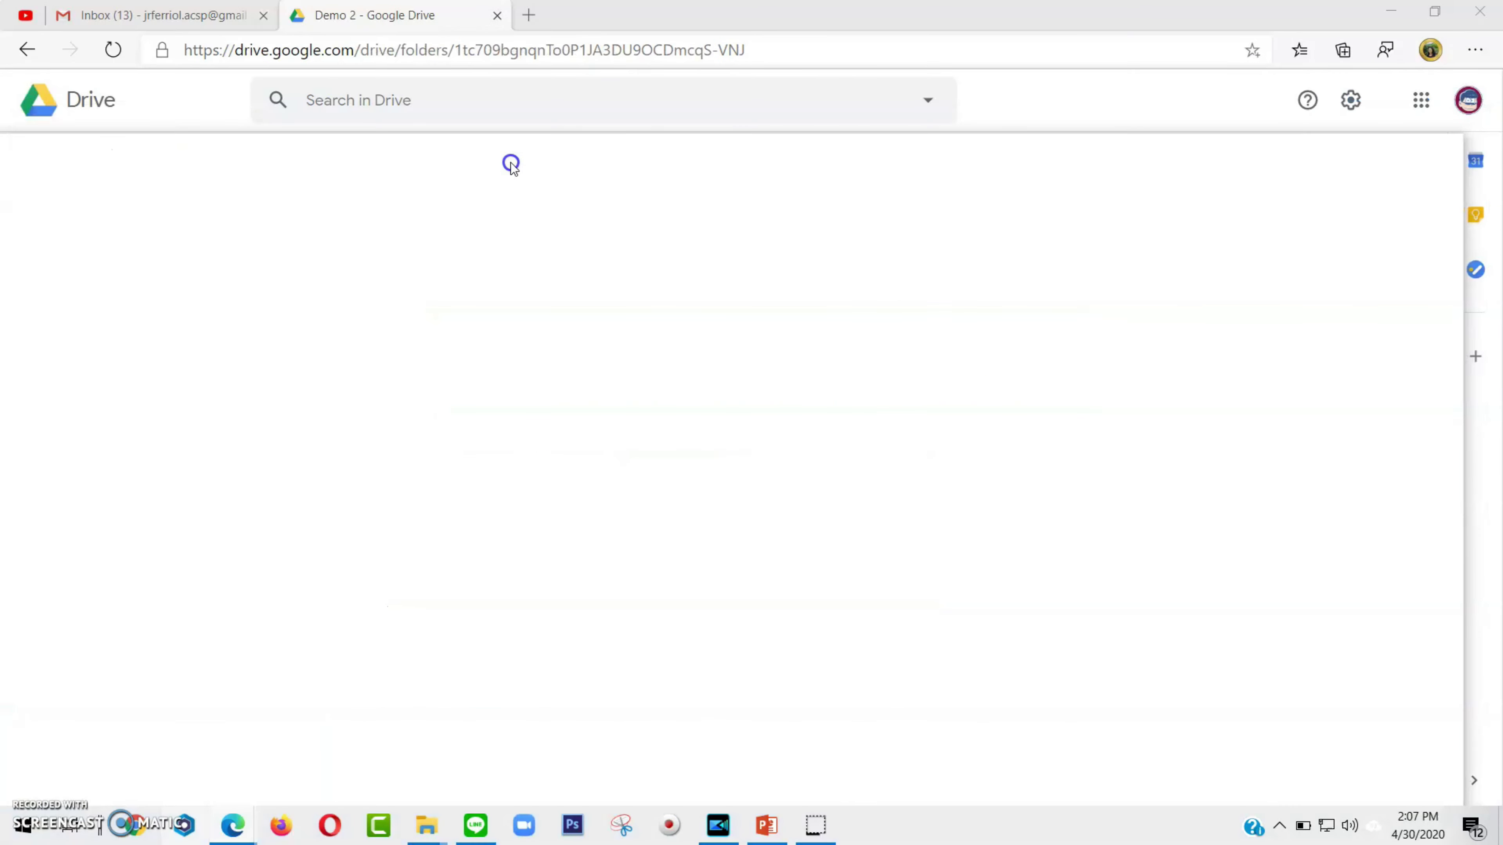
pyautogui.click(1425, 14)
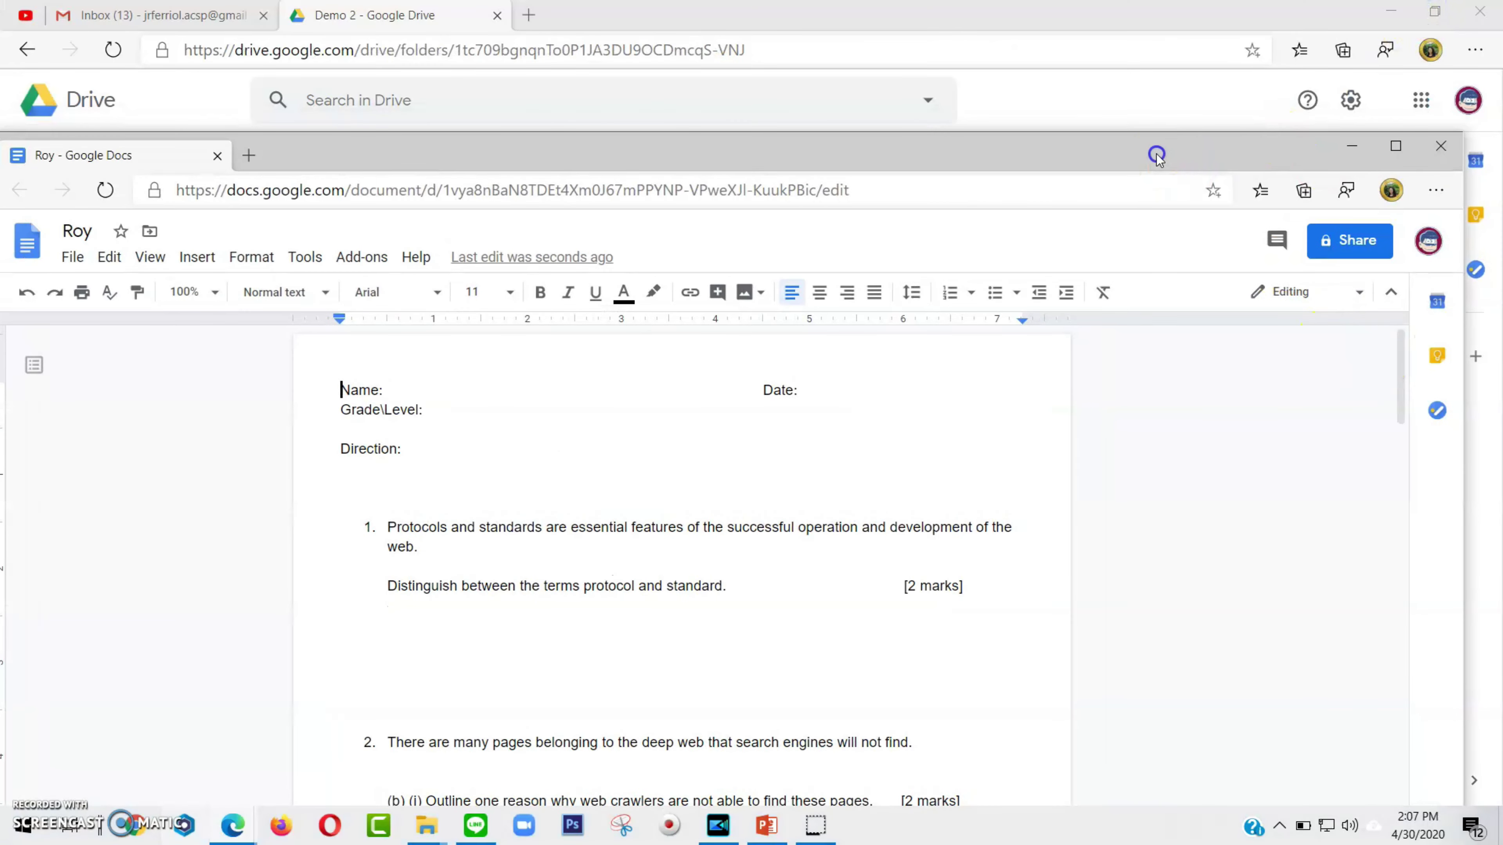
pyautogui.moveTo(1157, 156); pyautogui.dragTo(1166, 29)
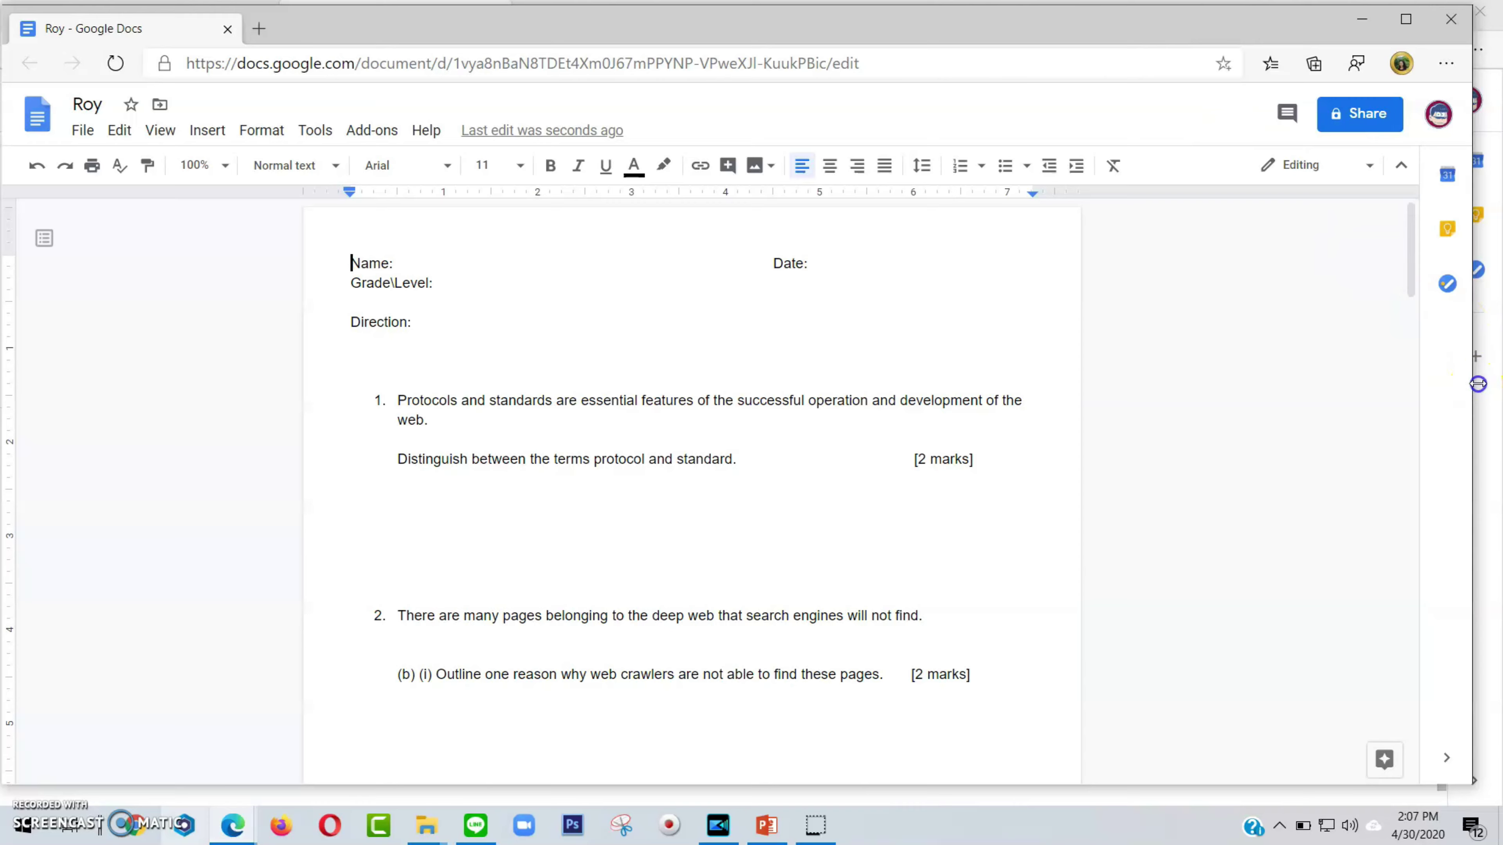
pyautogui.moveTo(1477, 384); pyautogui.dragTo(794, 448)
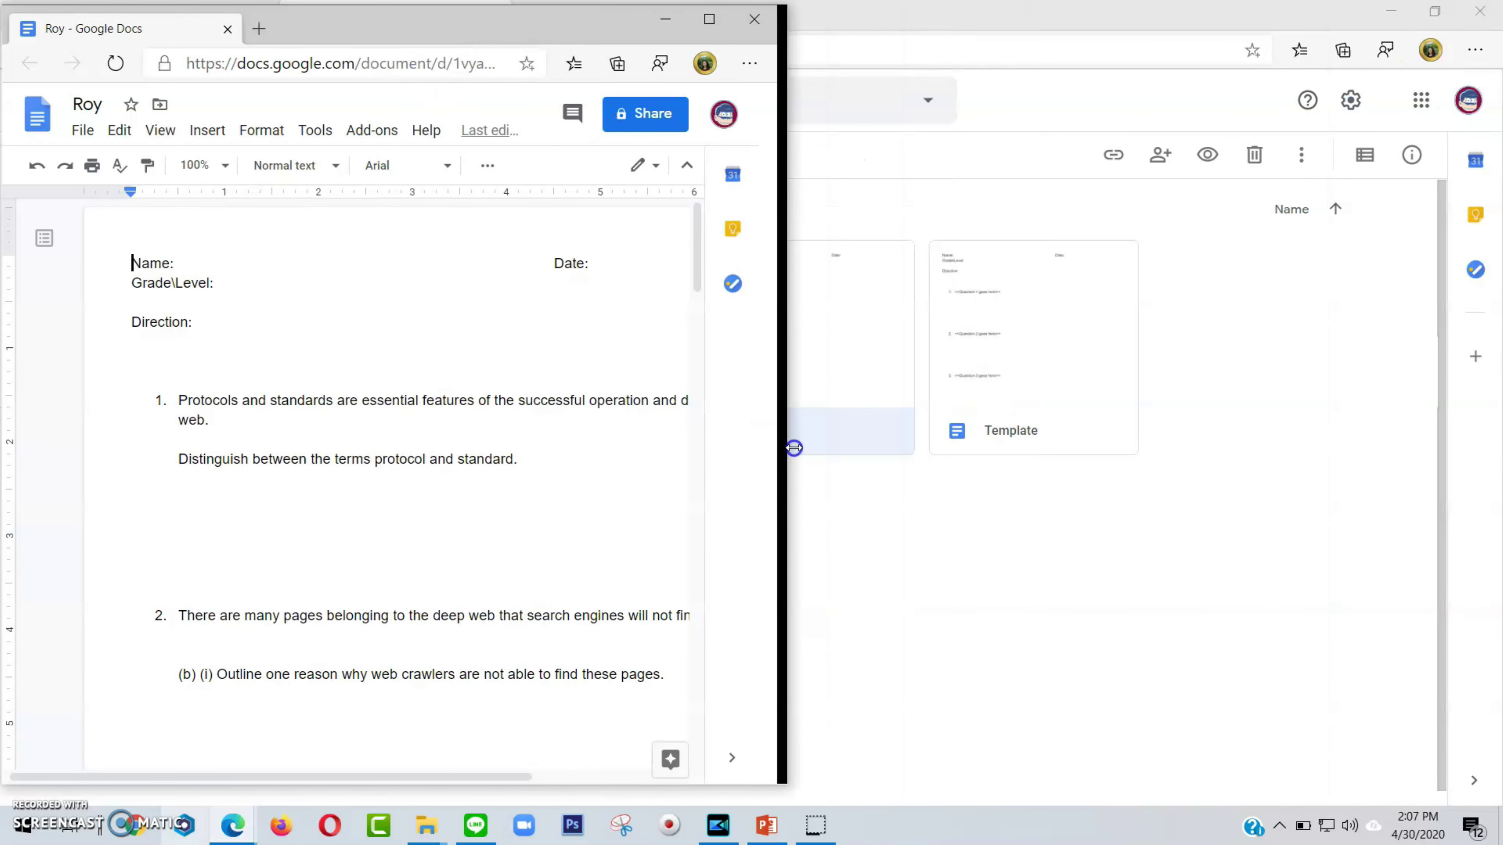
pyautogui.moveTo(558, 24); pyautogui.dragTo(528, 20)
pyautogui.tripleClick(161, 404)
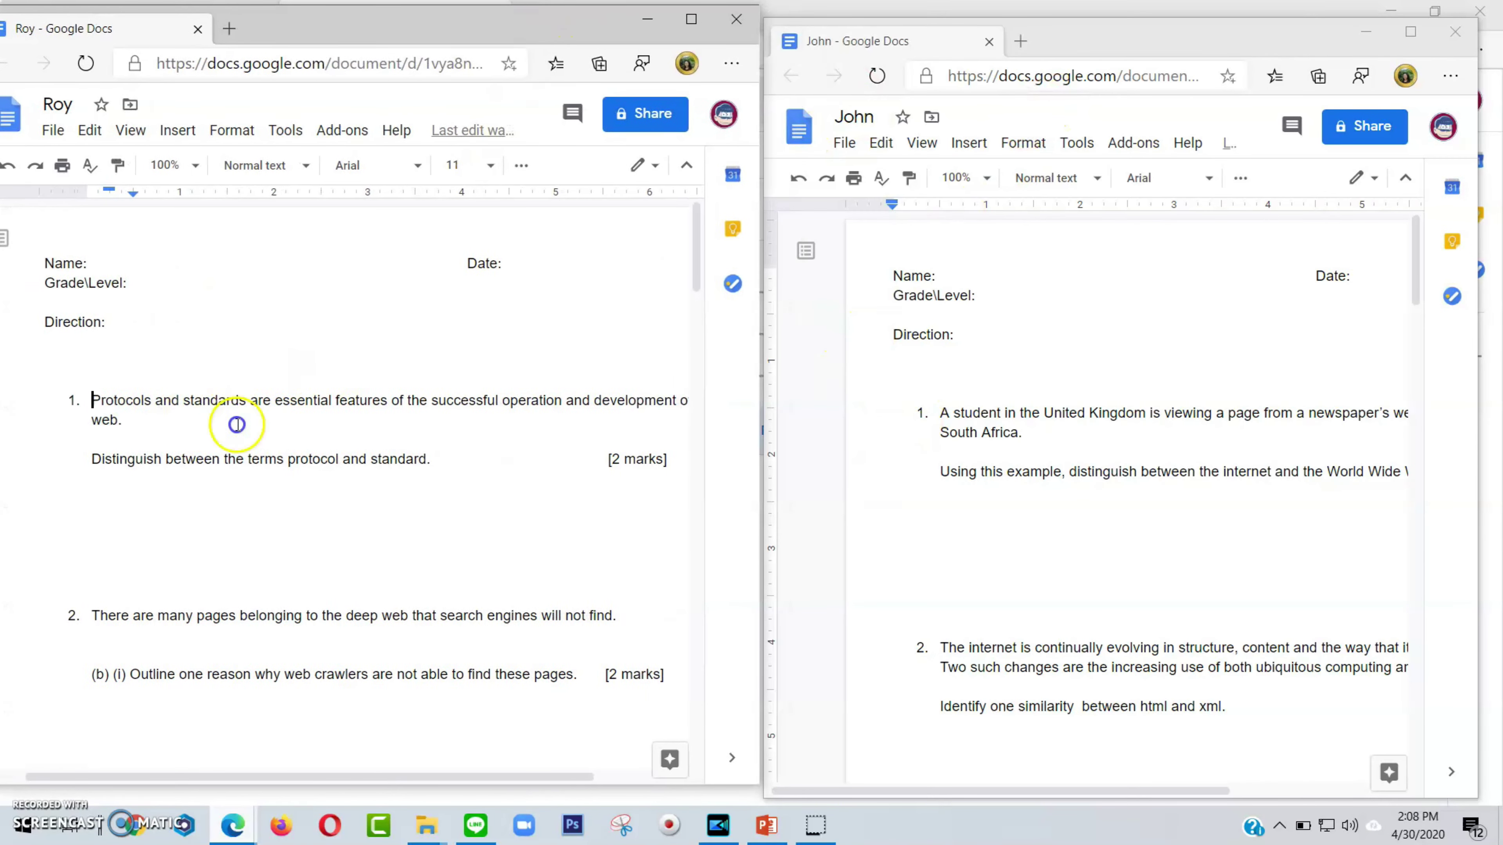
pyautogui.tripleClick(911, 426)
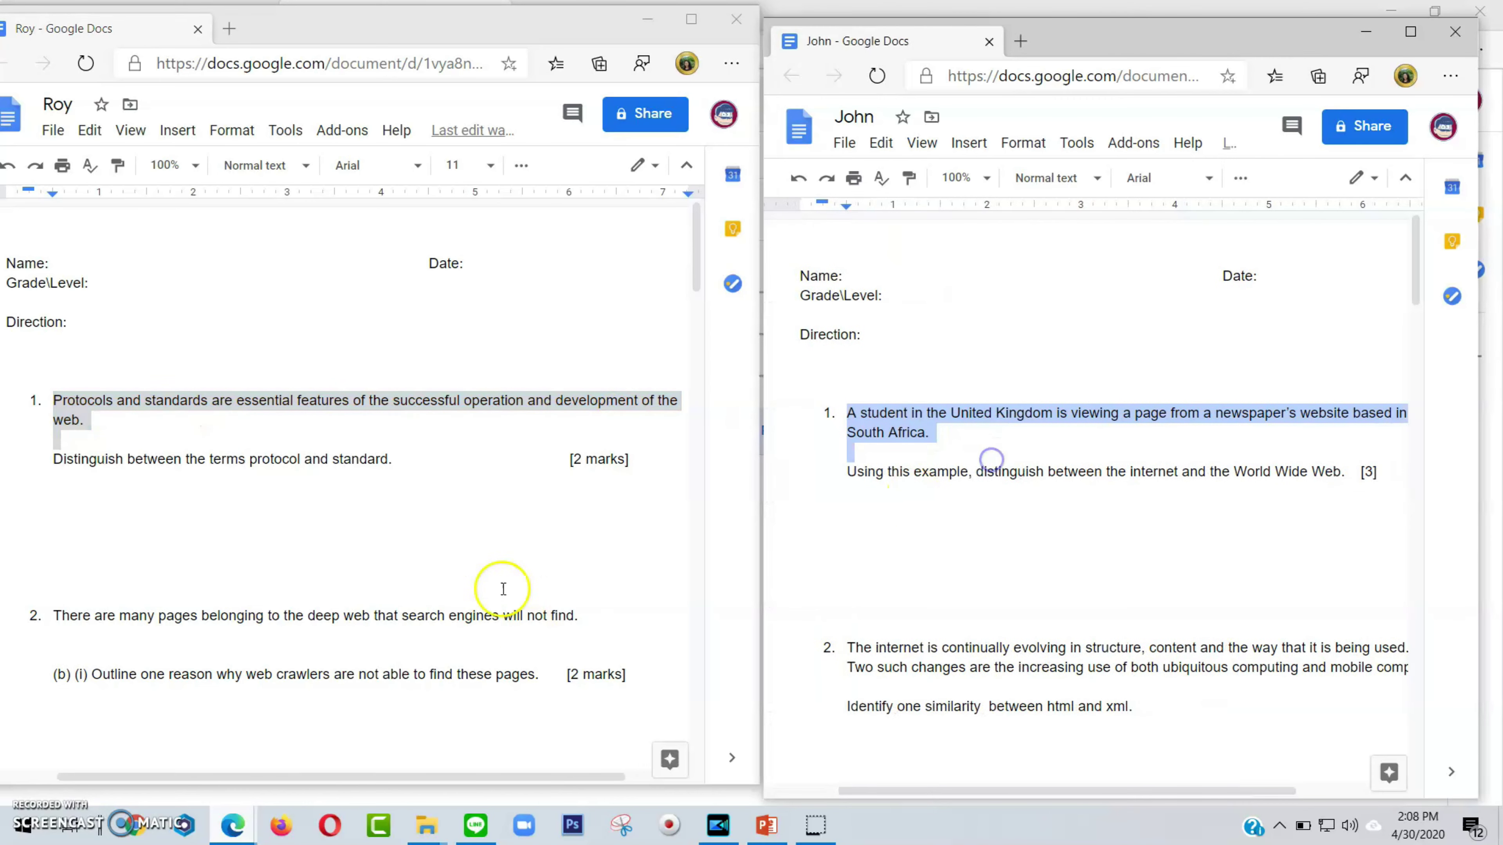
pyautogui.click(520, 651)
pyautogui.scroll(-2, 355, 532)
pyautogui.moveTo(116, 529); pyautogui.dragTo(195, 536)
pyautogui.scroll(-3, 864, 651)
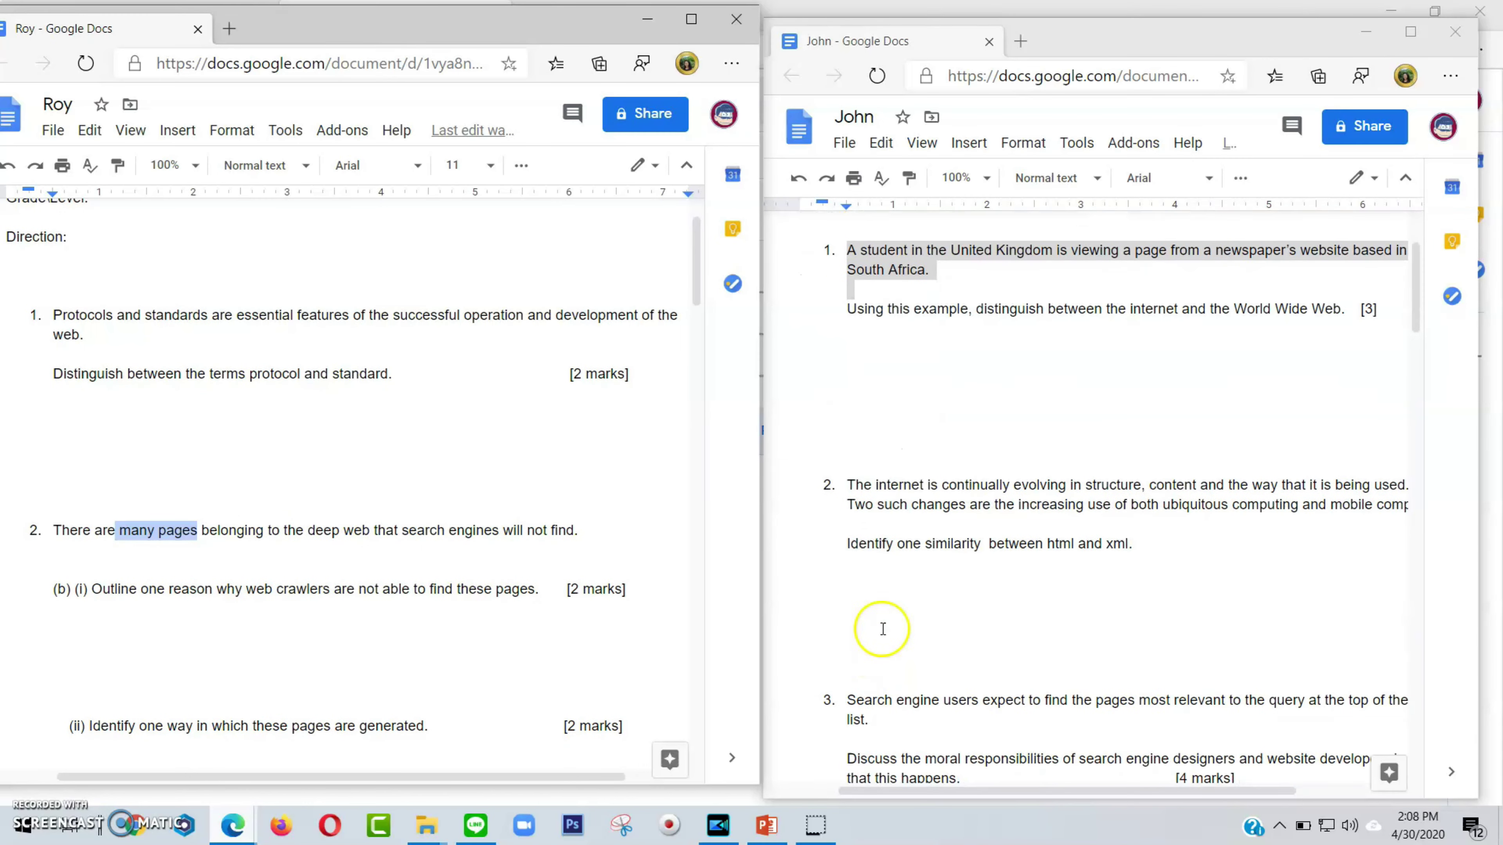
pyautogui.moveTo(862, 477); pyautogui.dragTo(876, 477)
pyautogui.scroll(-5, 260, 639)
pyautogui.moveTo(110, 580); pyautogui.dragTo(222, 580)
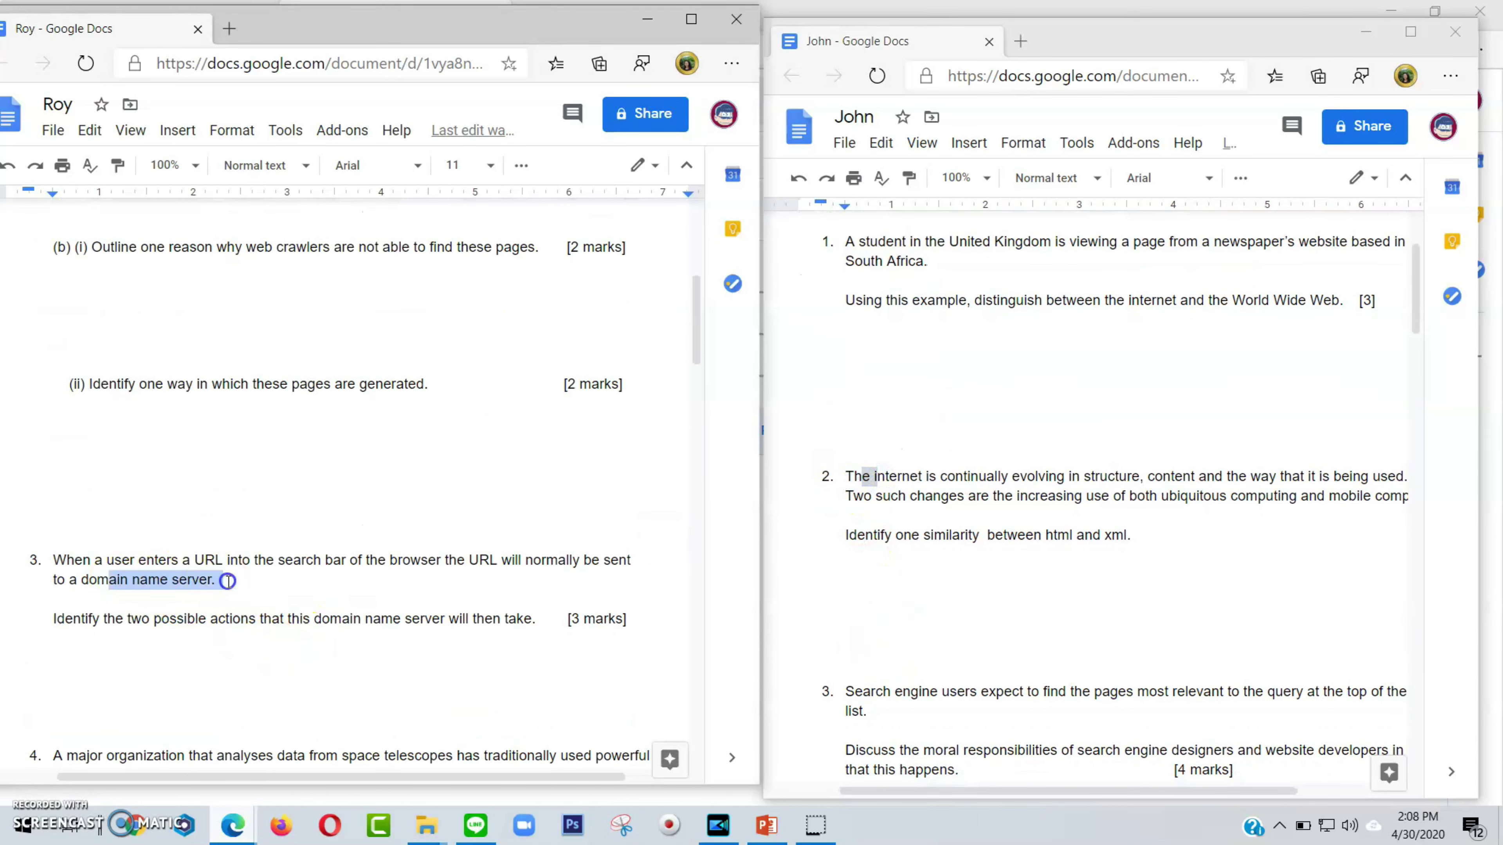
pyautogui.scroll(-3, 870, 609)
pyautogui.scroll(-3, 301, 691)
pyautogui.moveTo(97, 585); pyautogui.dragTo(193, 585)
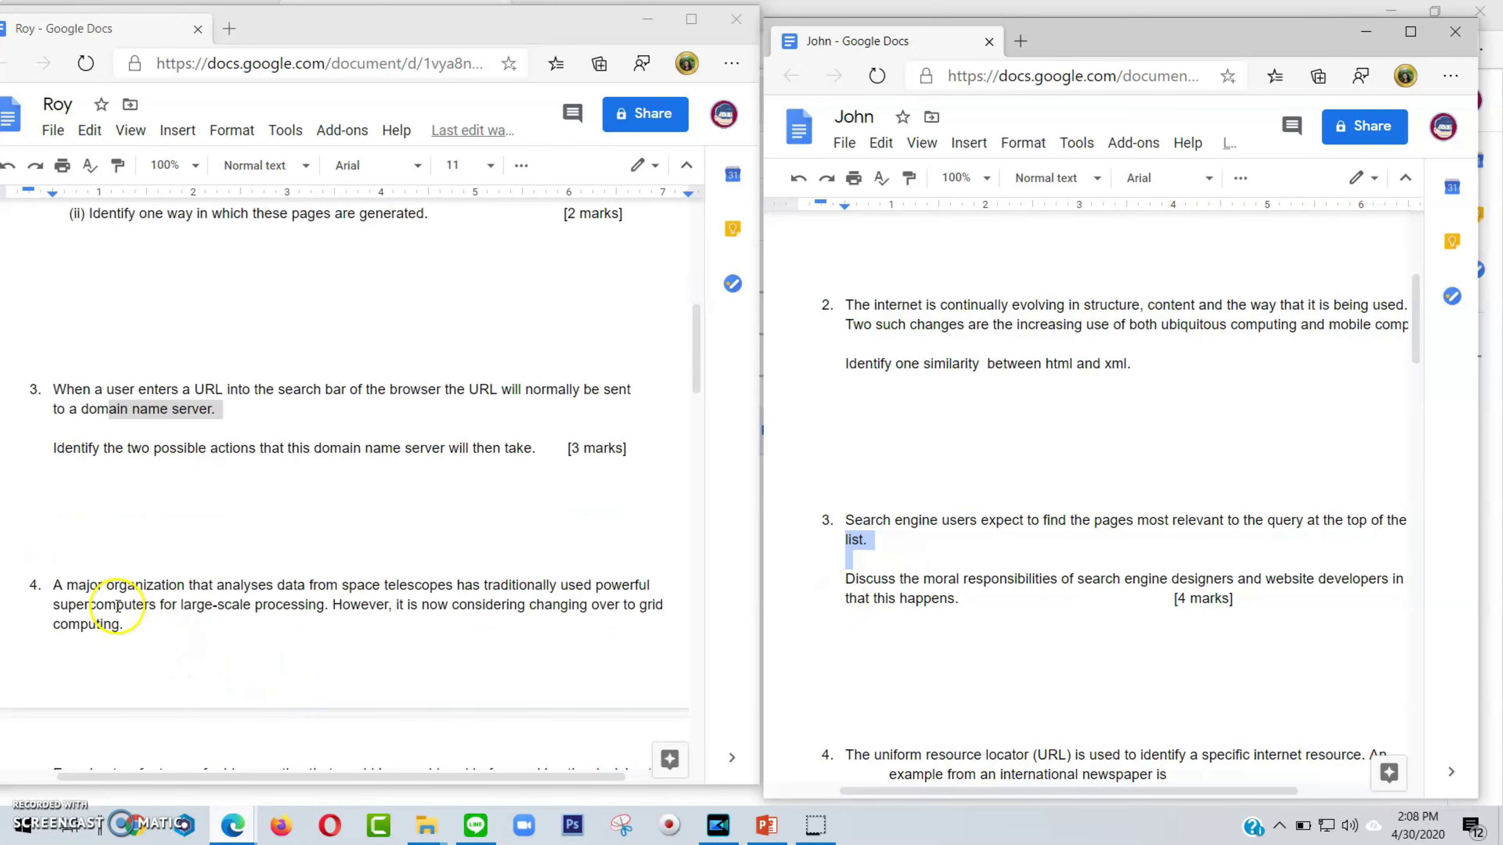
pyautogui.scroll(-3, 804, 645)
pyautogui.moveTo(845, 584); pyautogui.dragTo(885, 586)
pyautogui.scroll(-3, 342, 634)
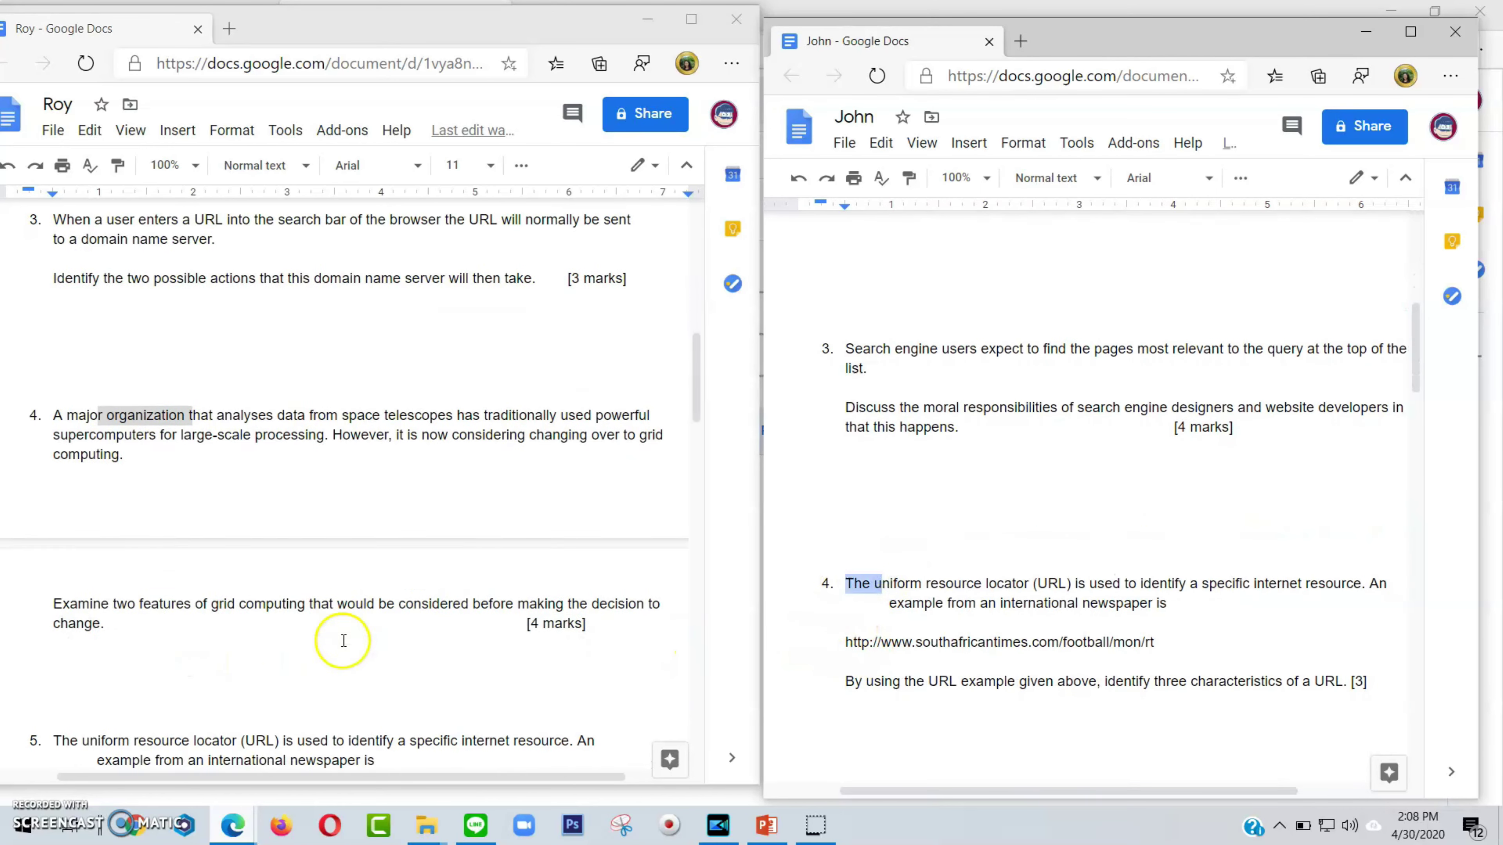
pyautogui.scroll(-3, 342, 634)
pyautogui.moveTo(53, 568); pyautogui.dragTo(112, 568)
pyautogui.scroll(-4, 832, 597)
pyautogui.scroll(-4, 832, 596)
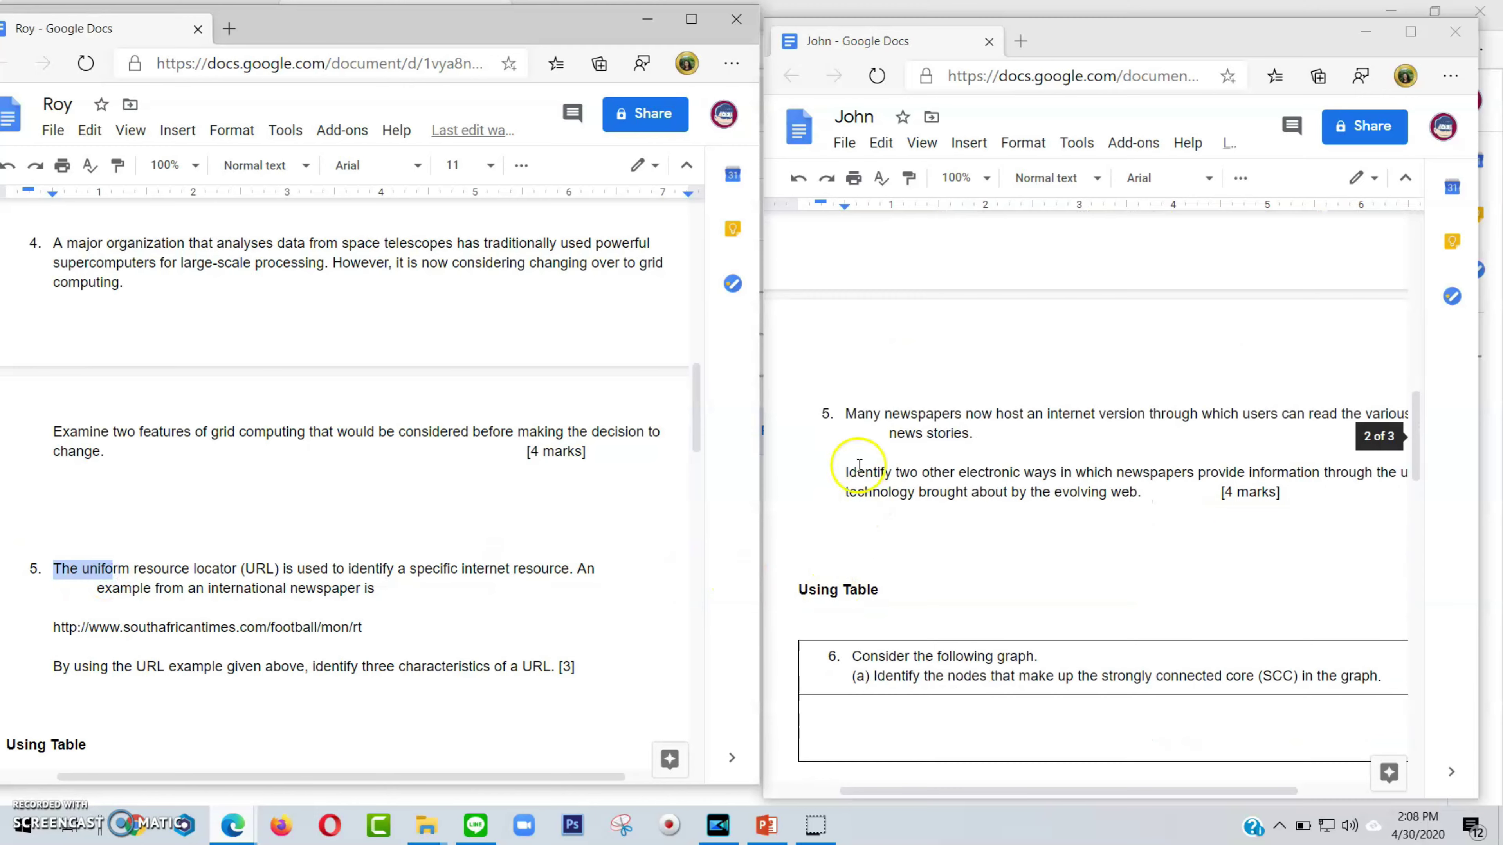
pyautogui.moveTo(841, 413); pyautogui.dragTo(876, 413)
pyautogui.scroll(-3, 336, 581)
pyautogui.scroll(-3, 126, 484)
pyautogui.moveTo(60, 469); pyautogui.dragTo(87, 487)
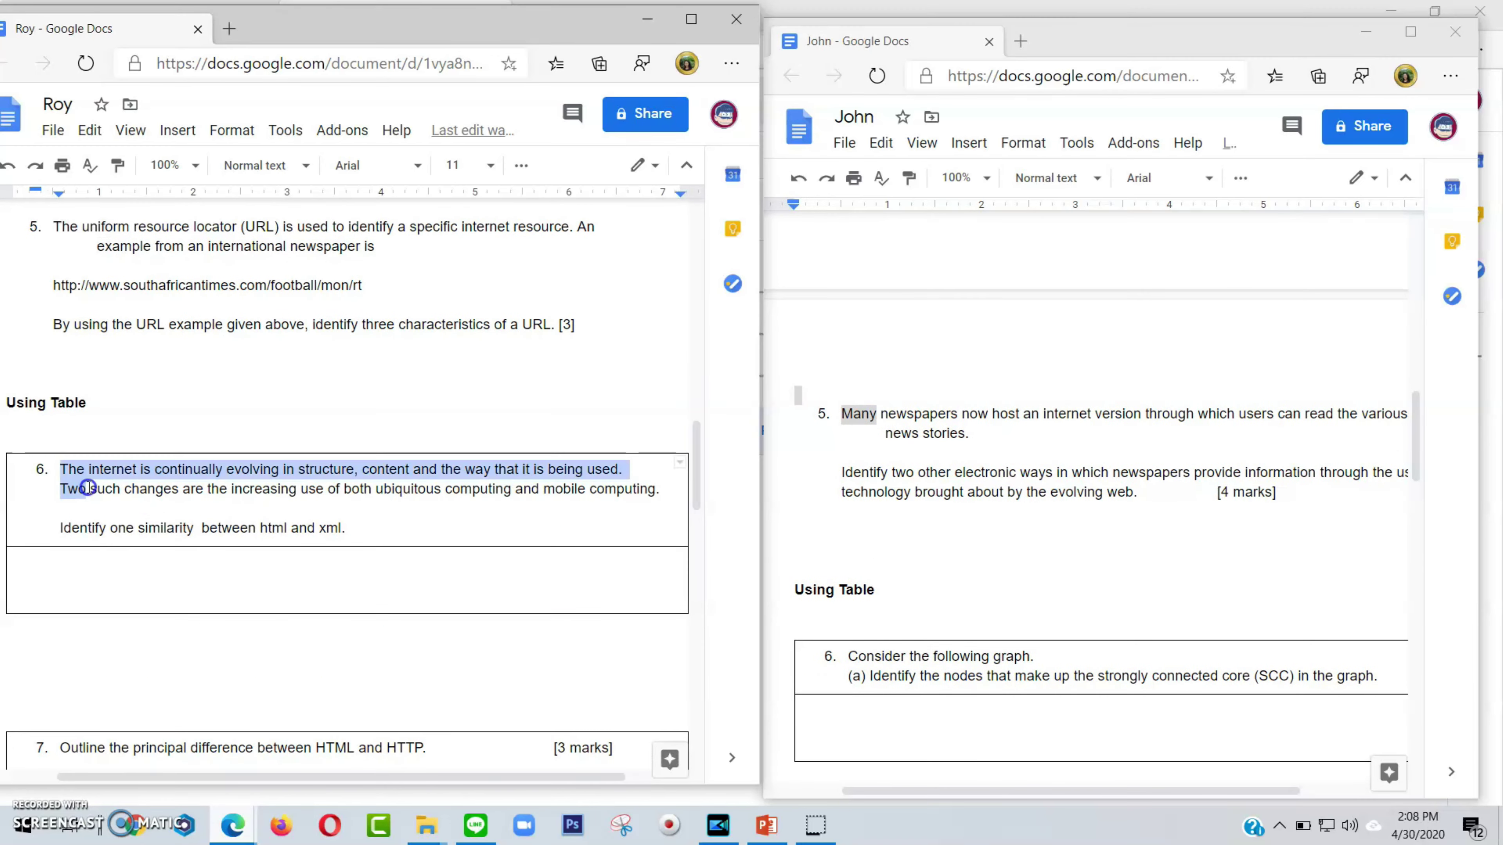